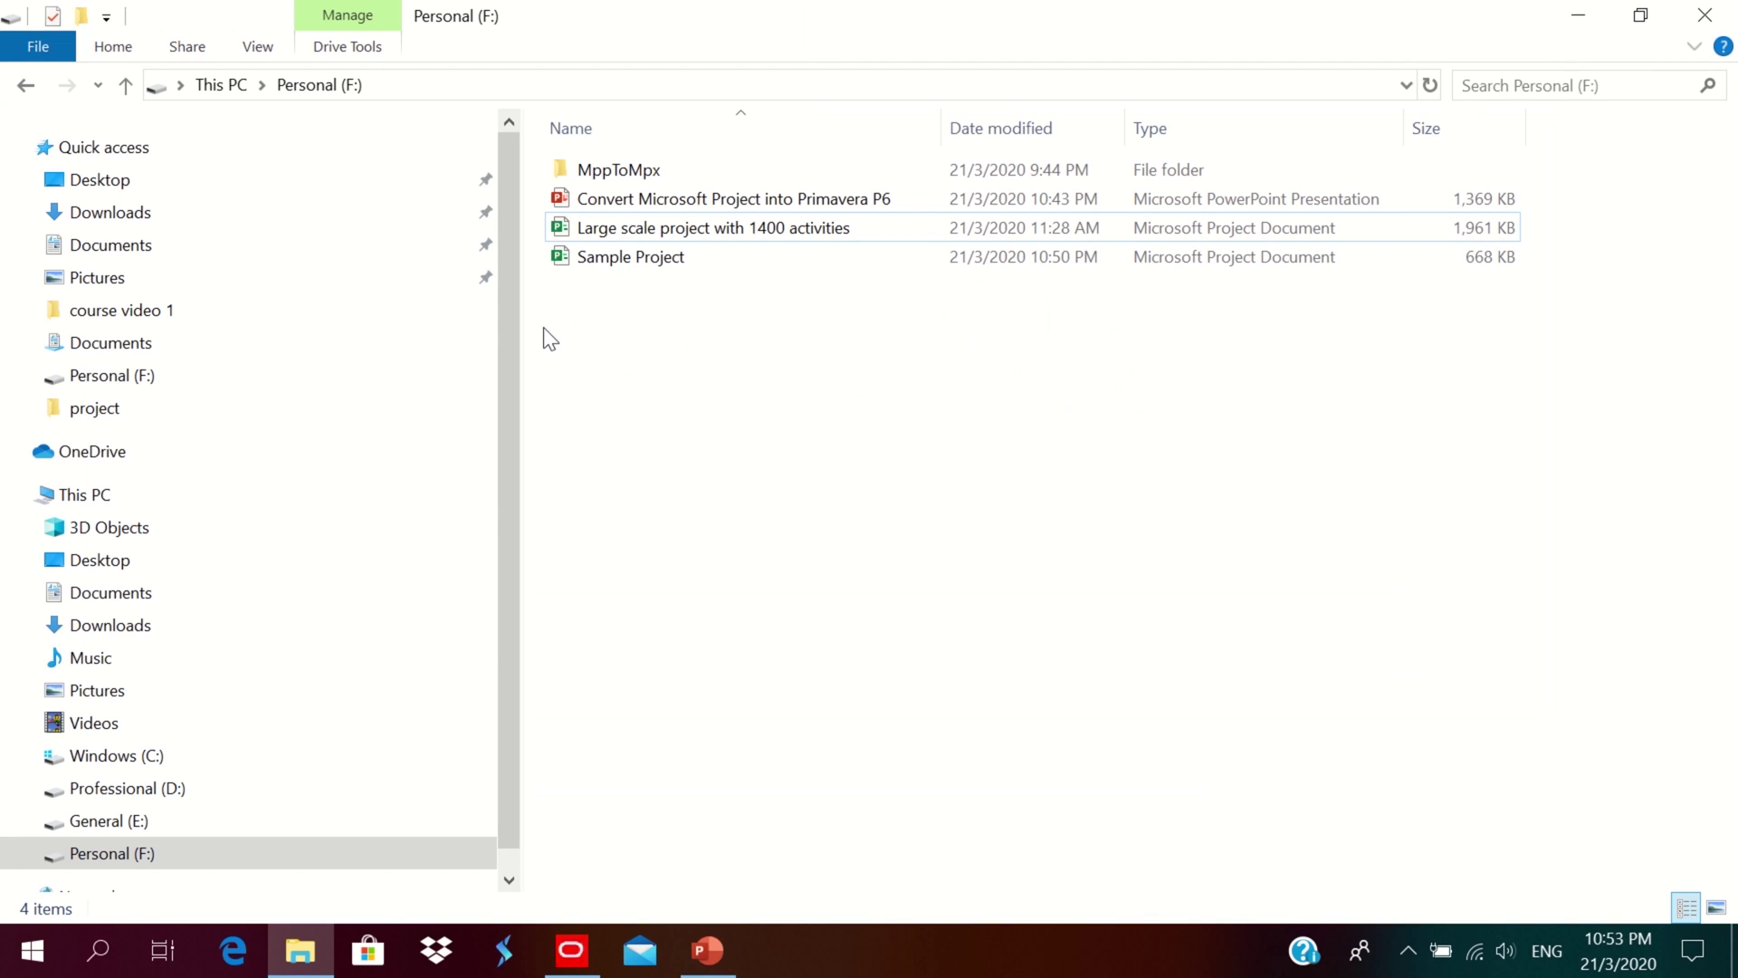
Open the MppToMpx folder, launch MppToMpx.exe to check it runs, then close it.
click(586, 179)
double_click(587, 179)
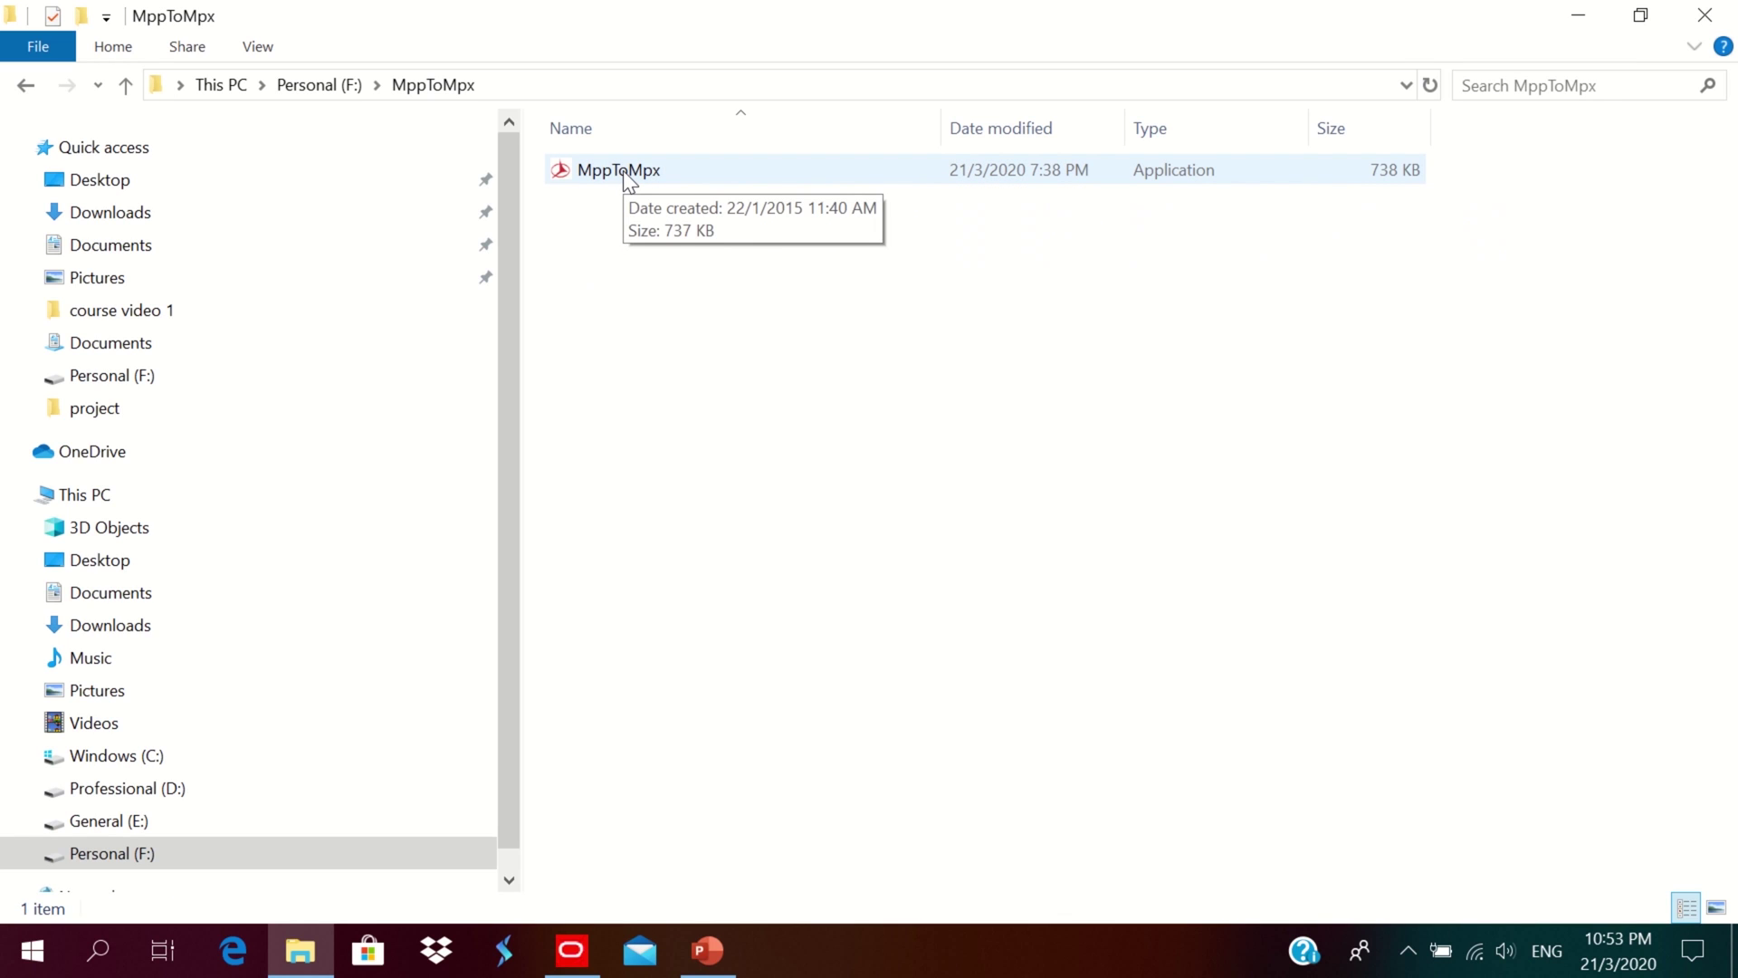
double_click(623, 170)
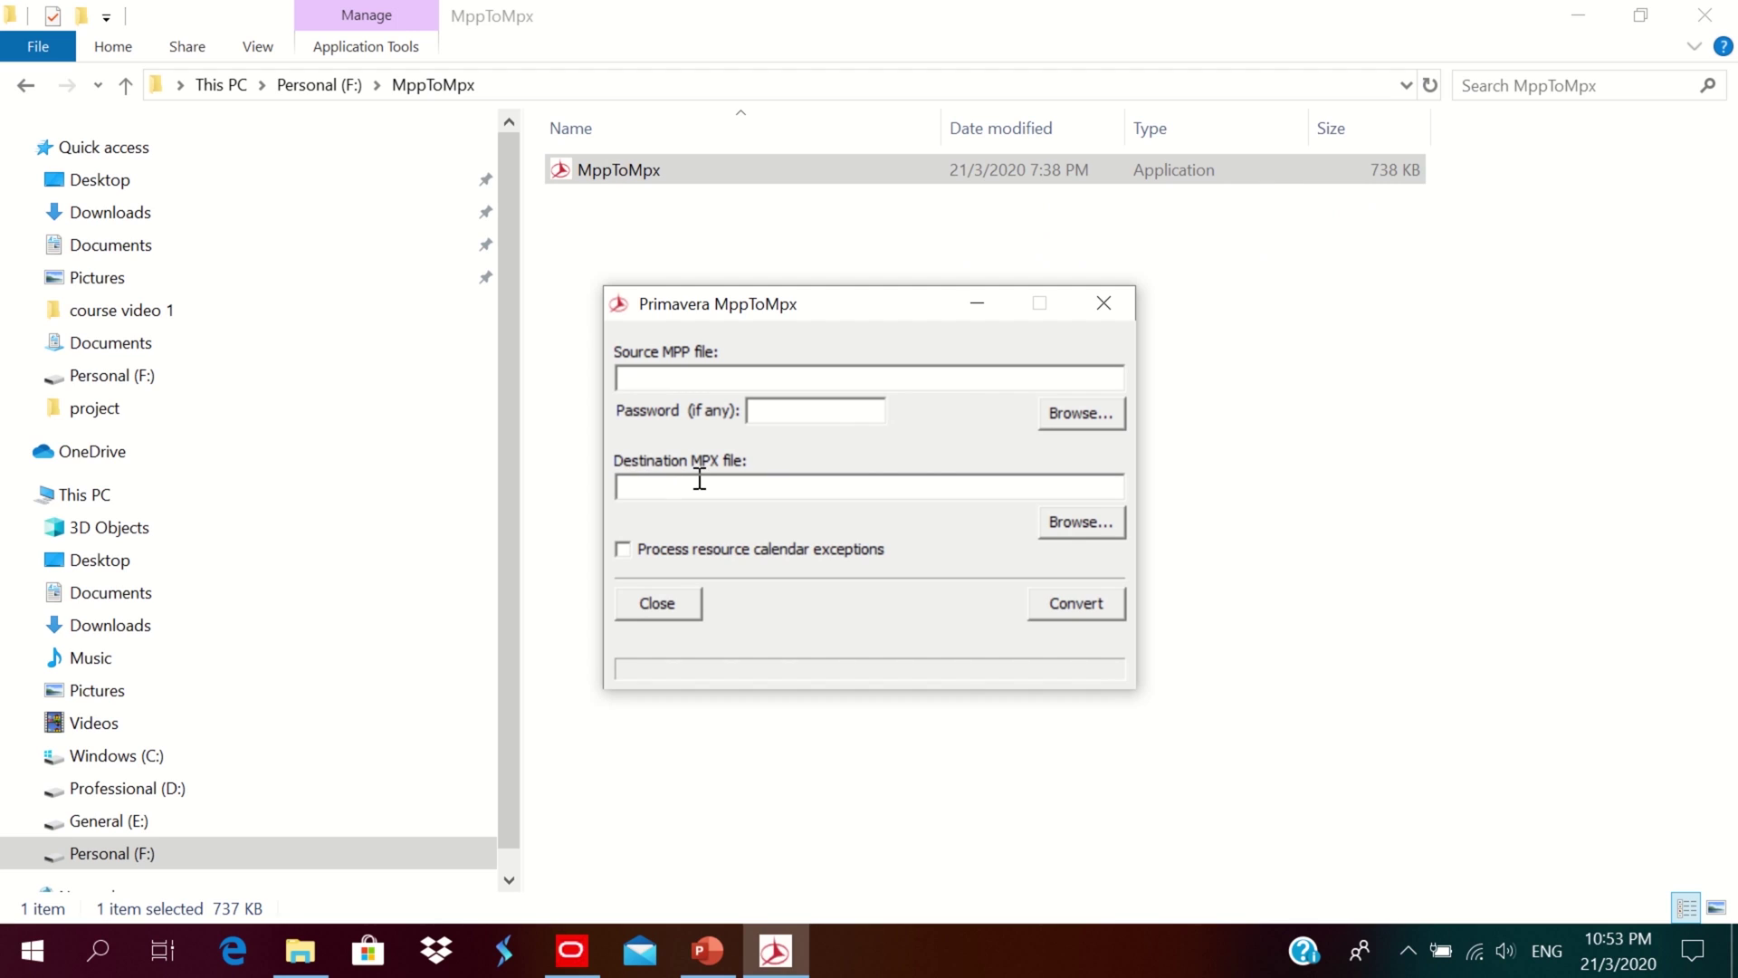
click(643, 607)
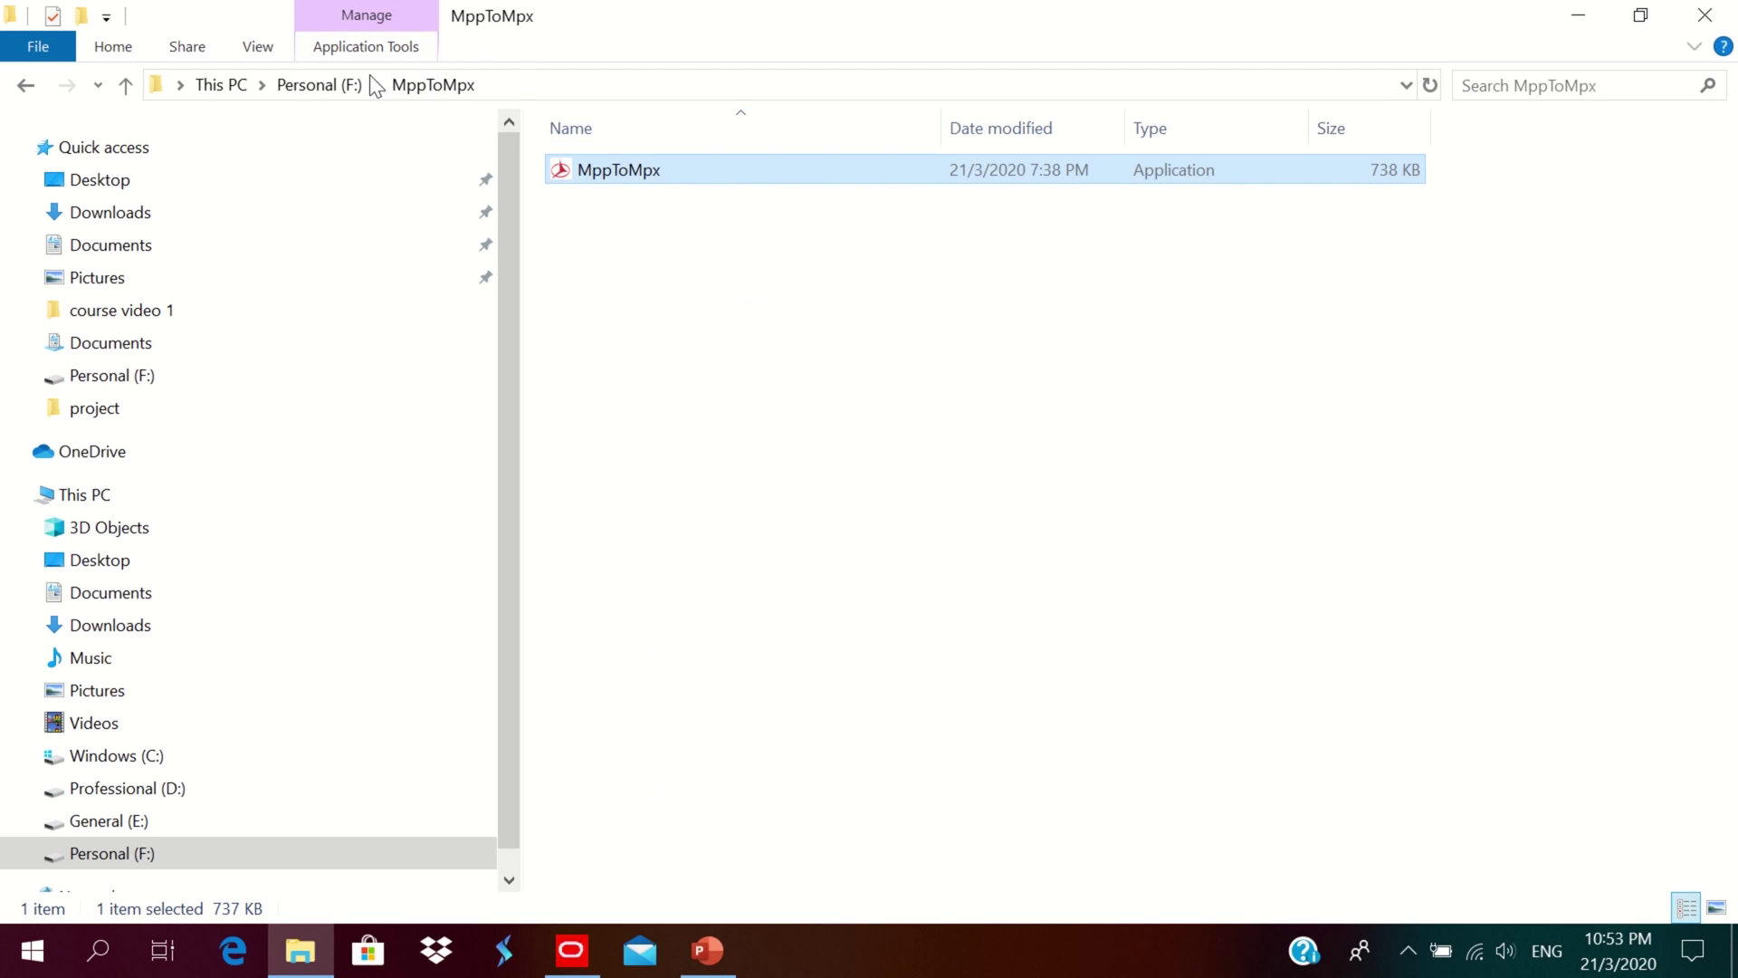
Go back to Personal (F:) and open Sample Project in Microsoft Project from its right-click menu.
click(333, 85)
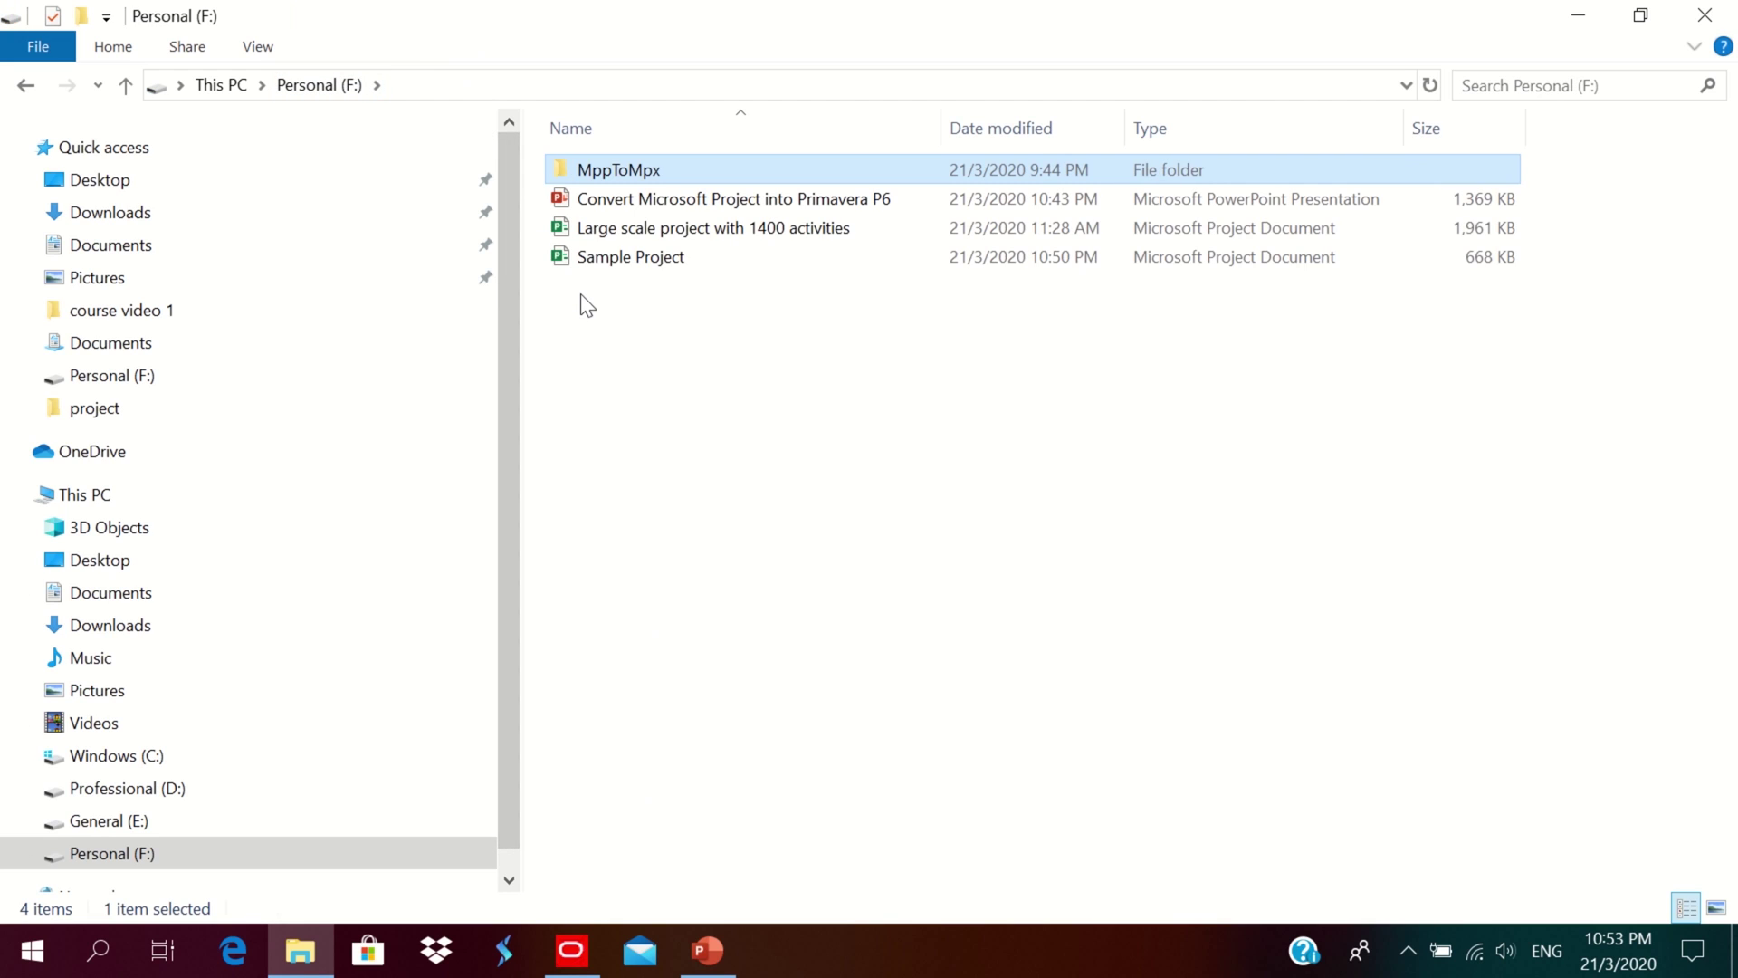
click(580, 256)
ctrl+click(574, 228)
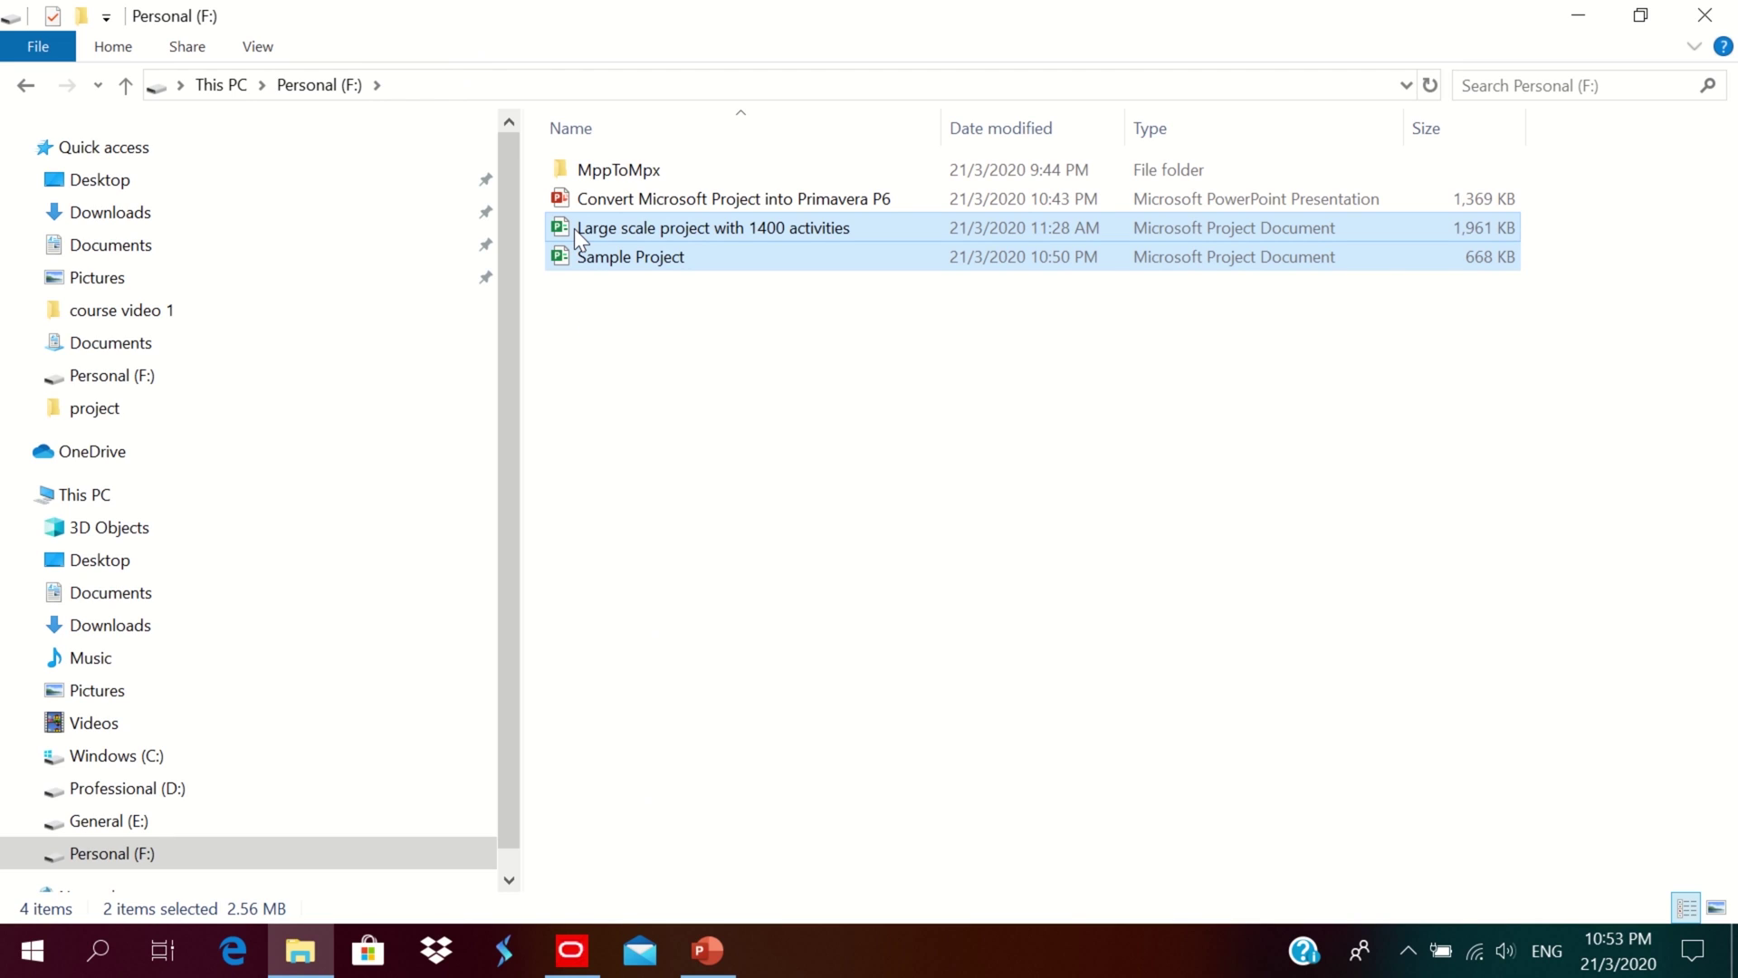
click(579, 228)
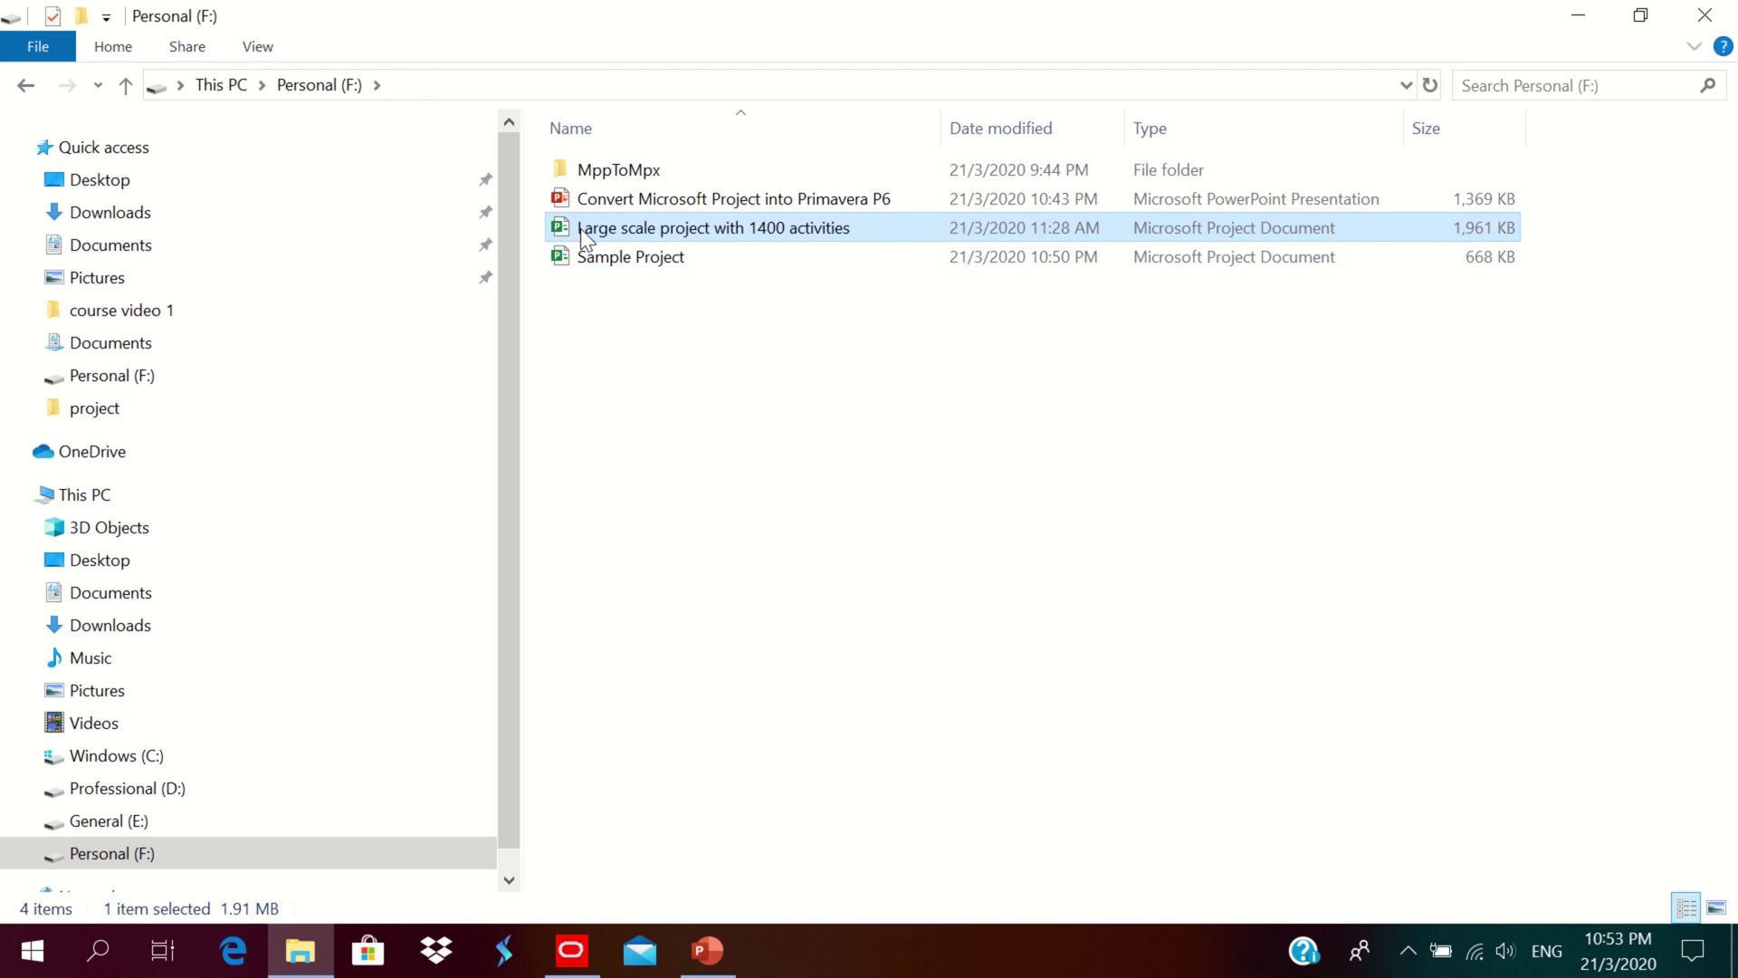
right_click(582, 227)
click(570, 260)
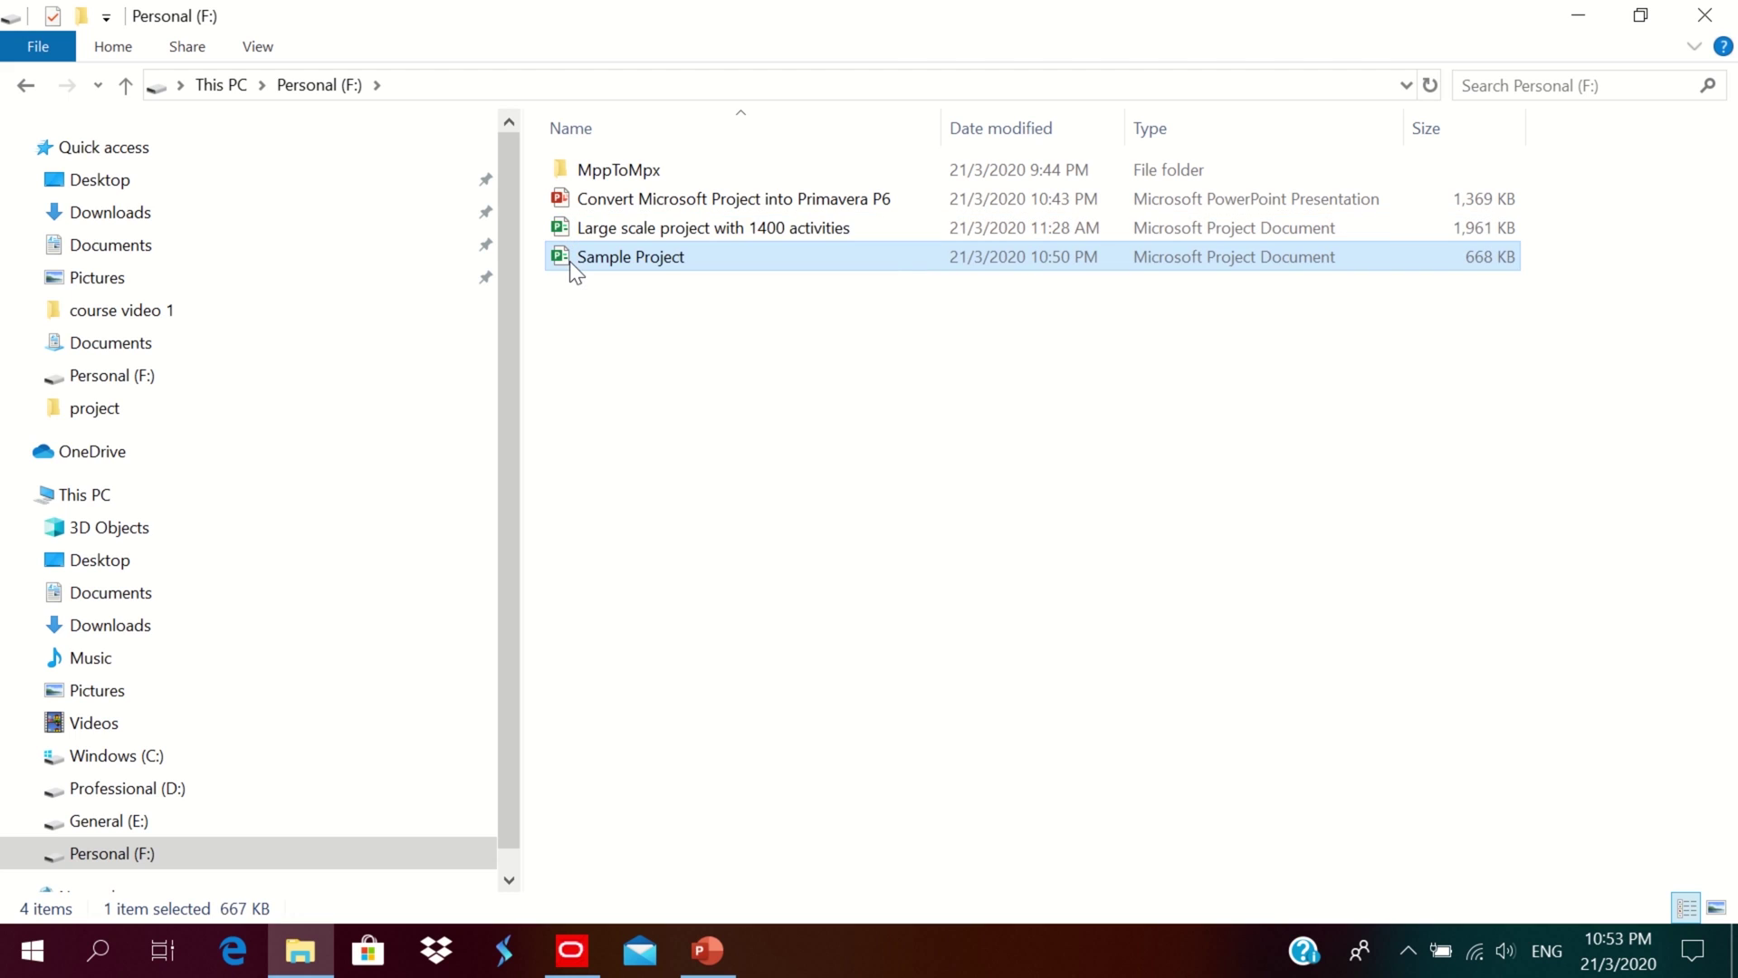
right_click(568, 260)
click(596, 281)
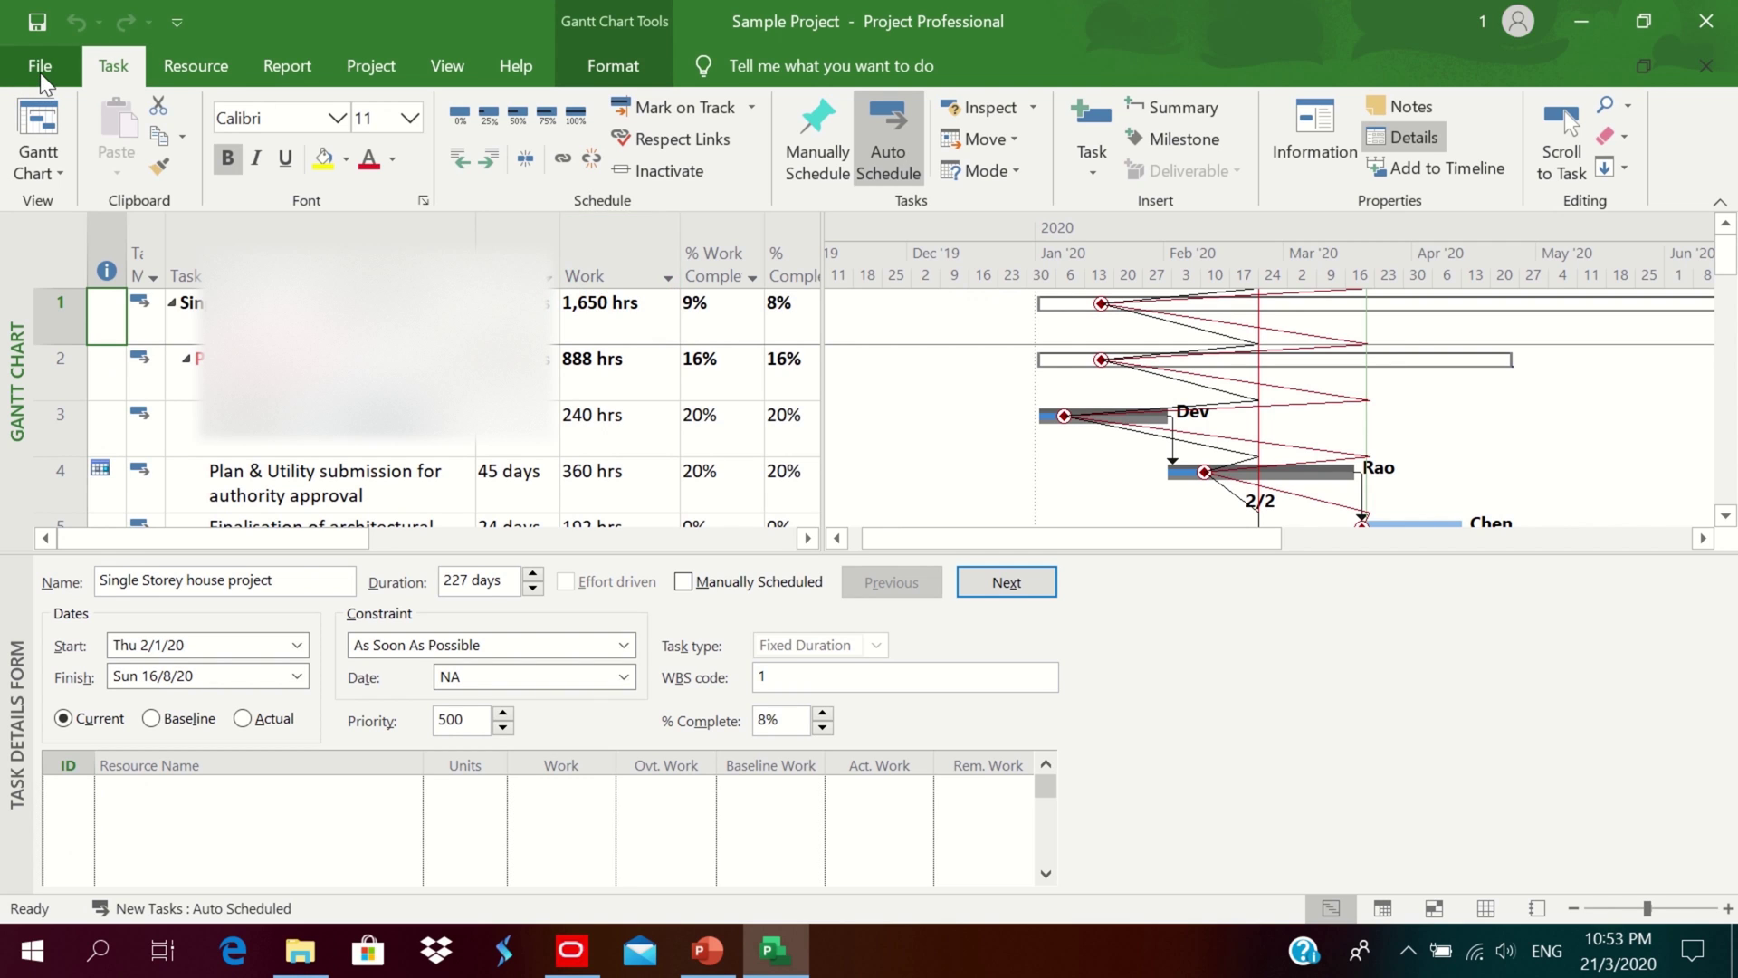
Browse Save As to Personal (F:), review the Save as type list, then cancel.
click(40, 67)
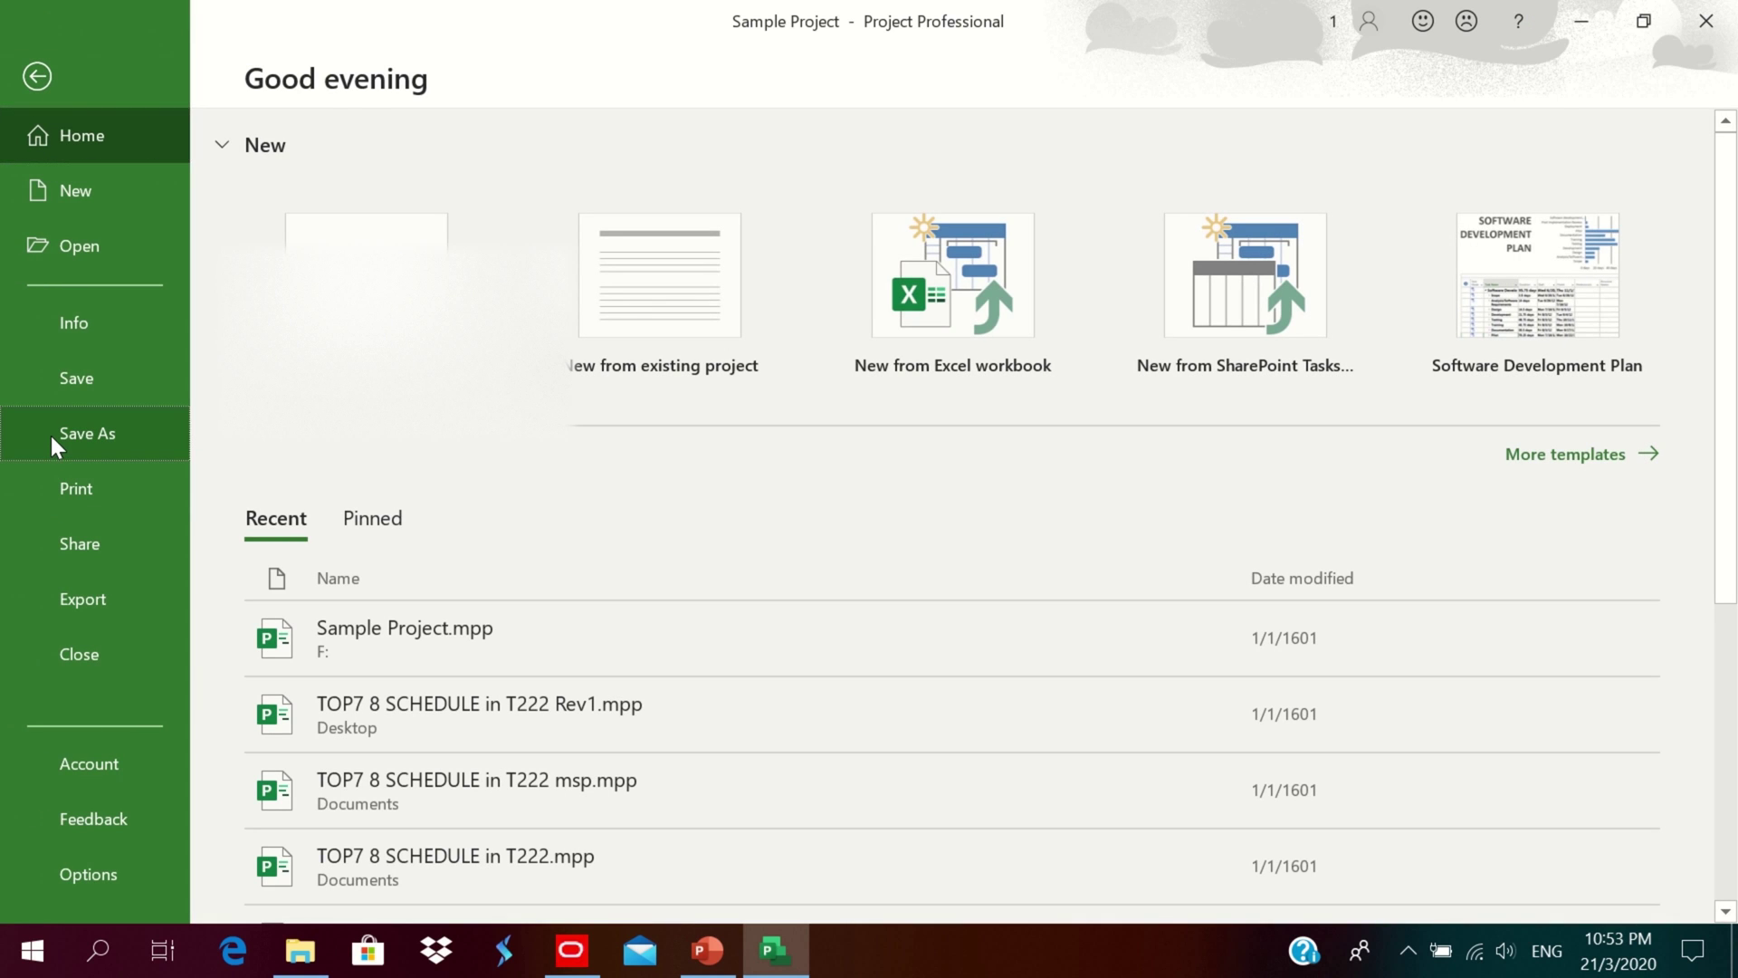
click(51, 433)
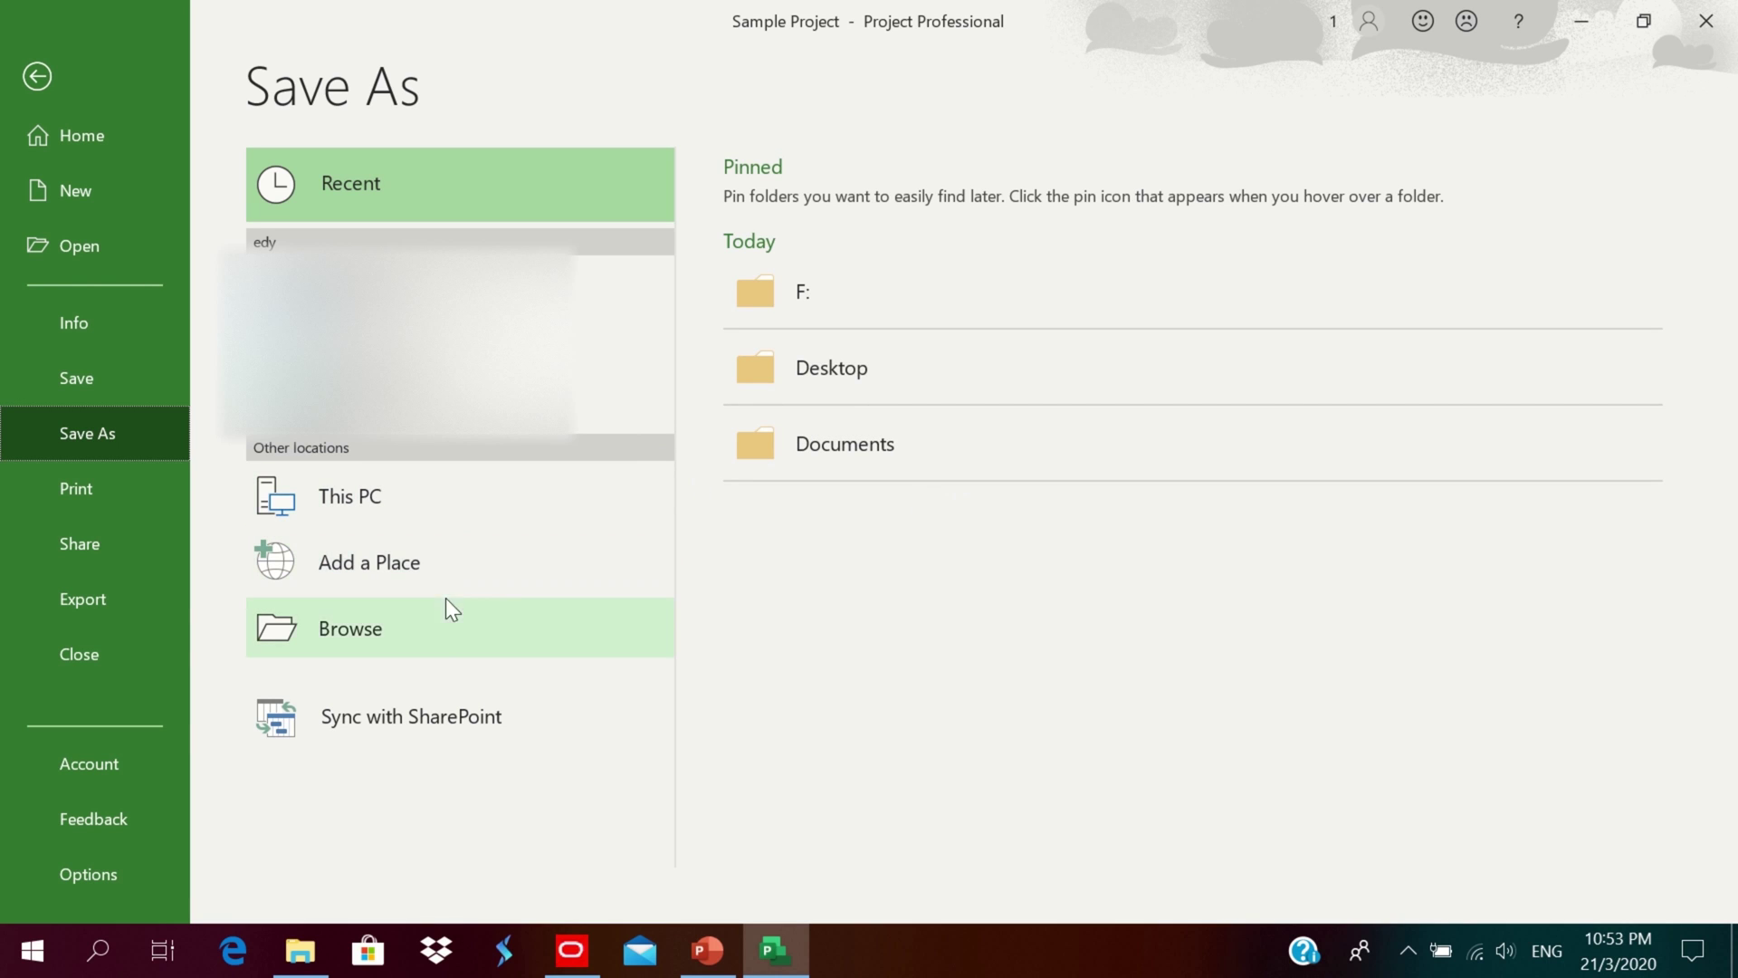
click(442, 621)
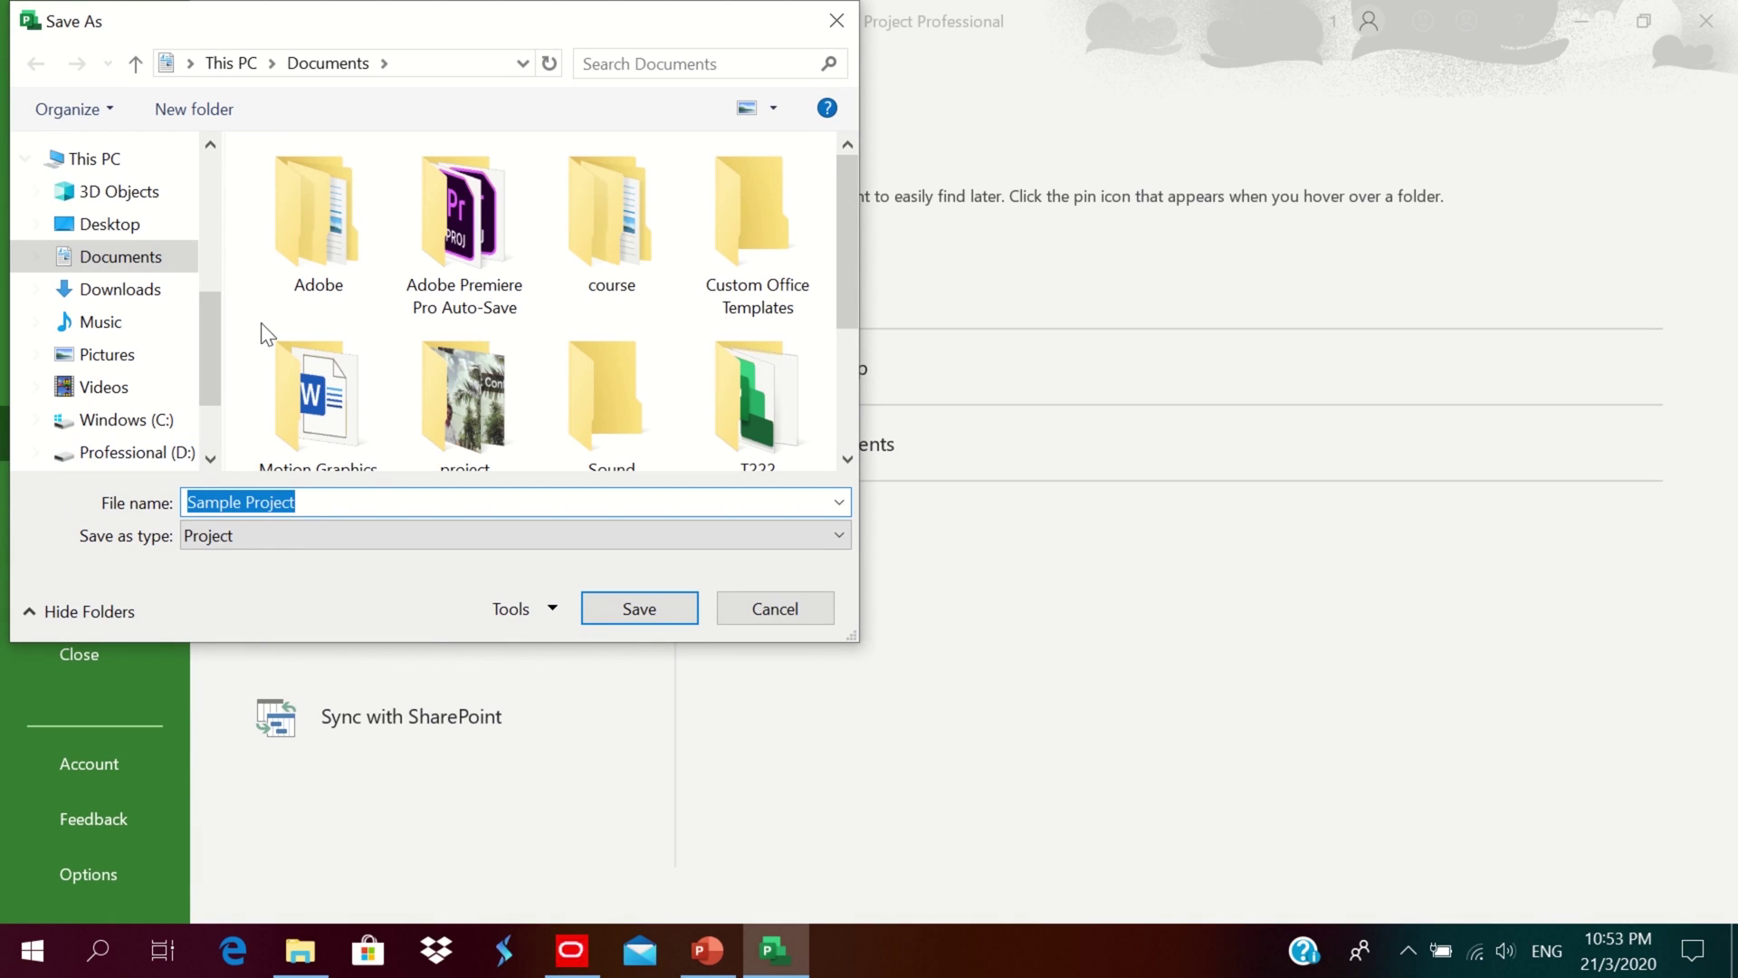
click(210, 459)
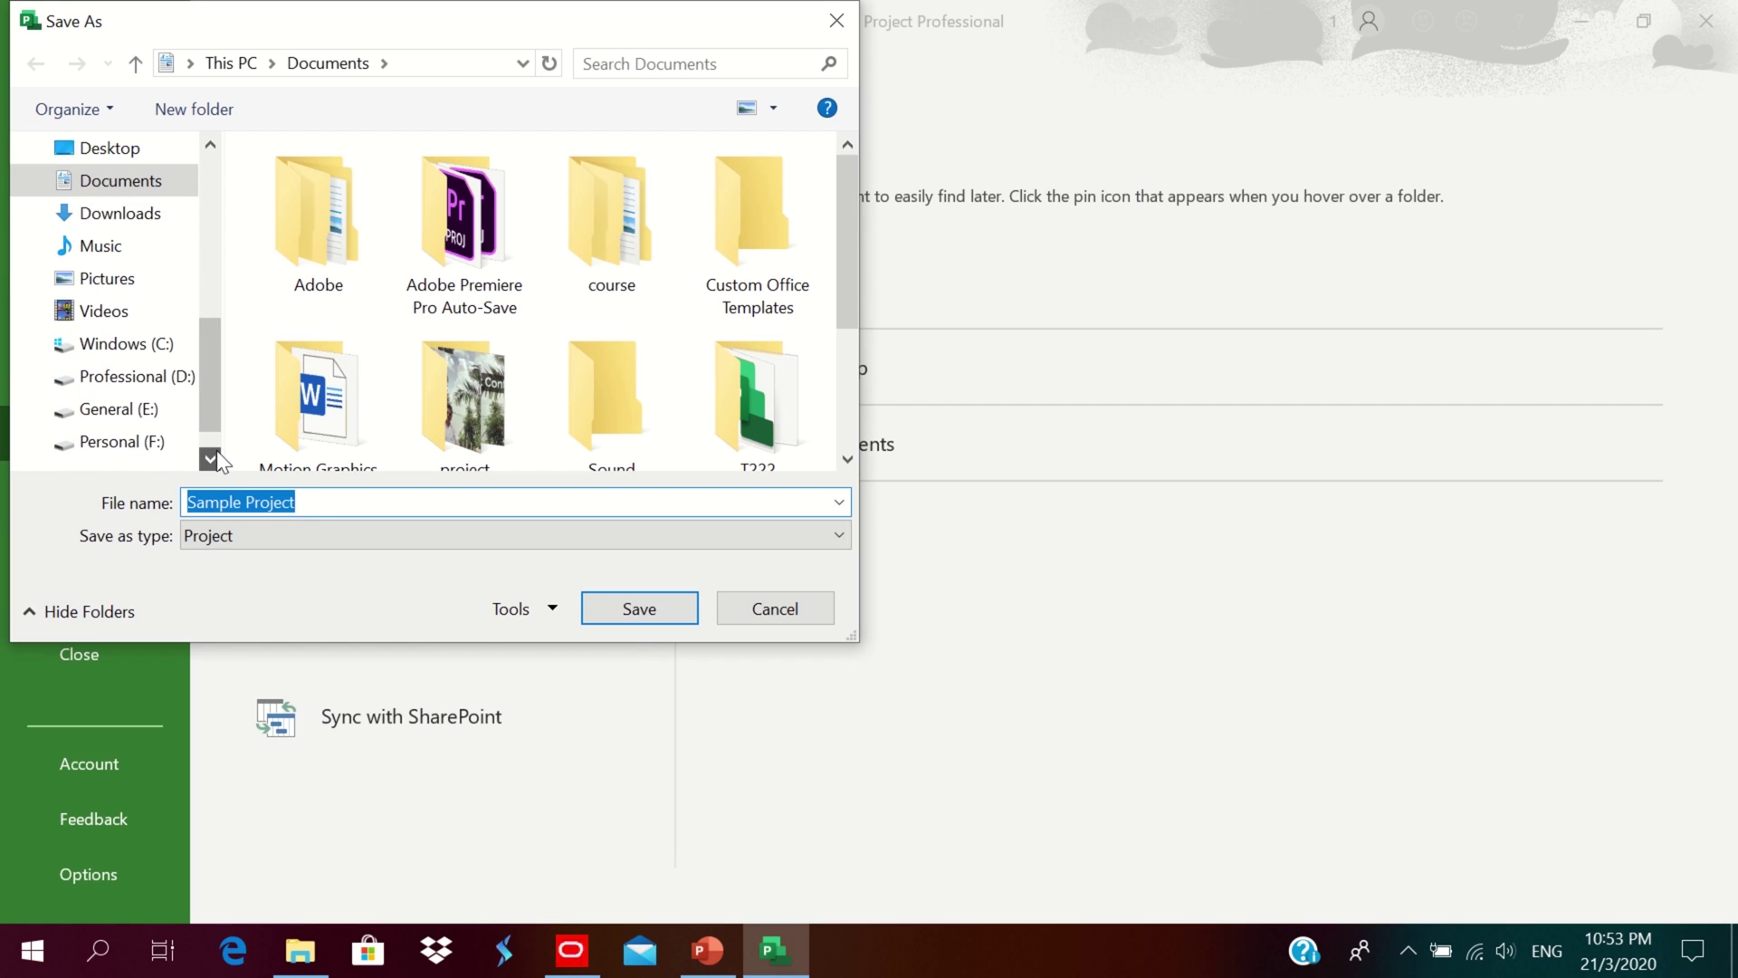
click(216, 450)
click(172, 417)
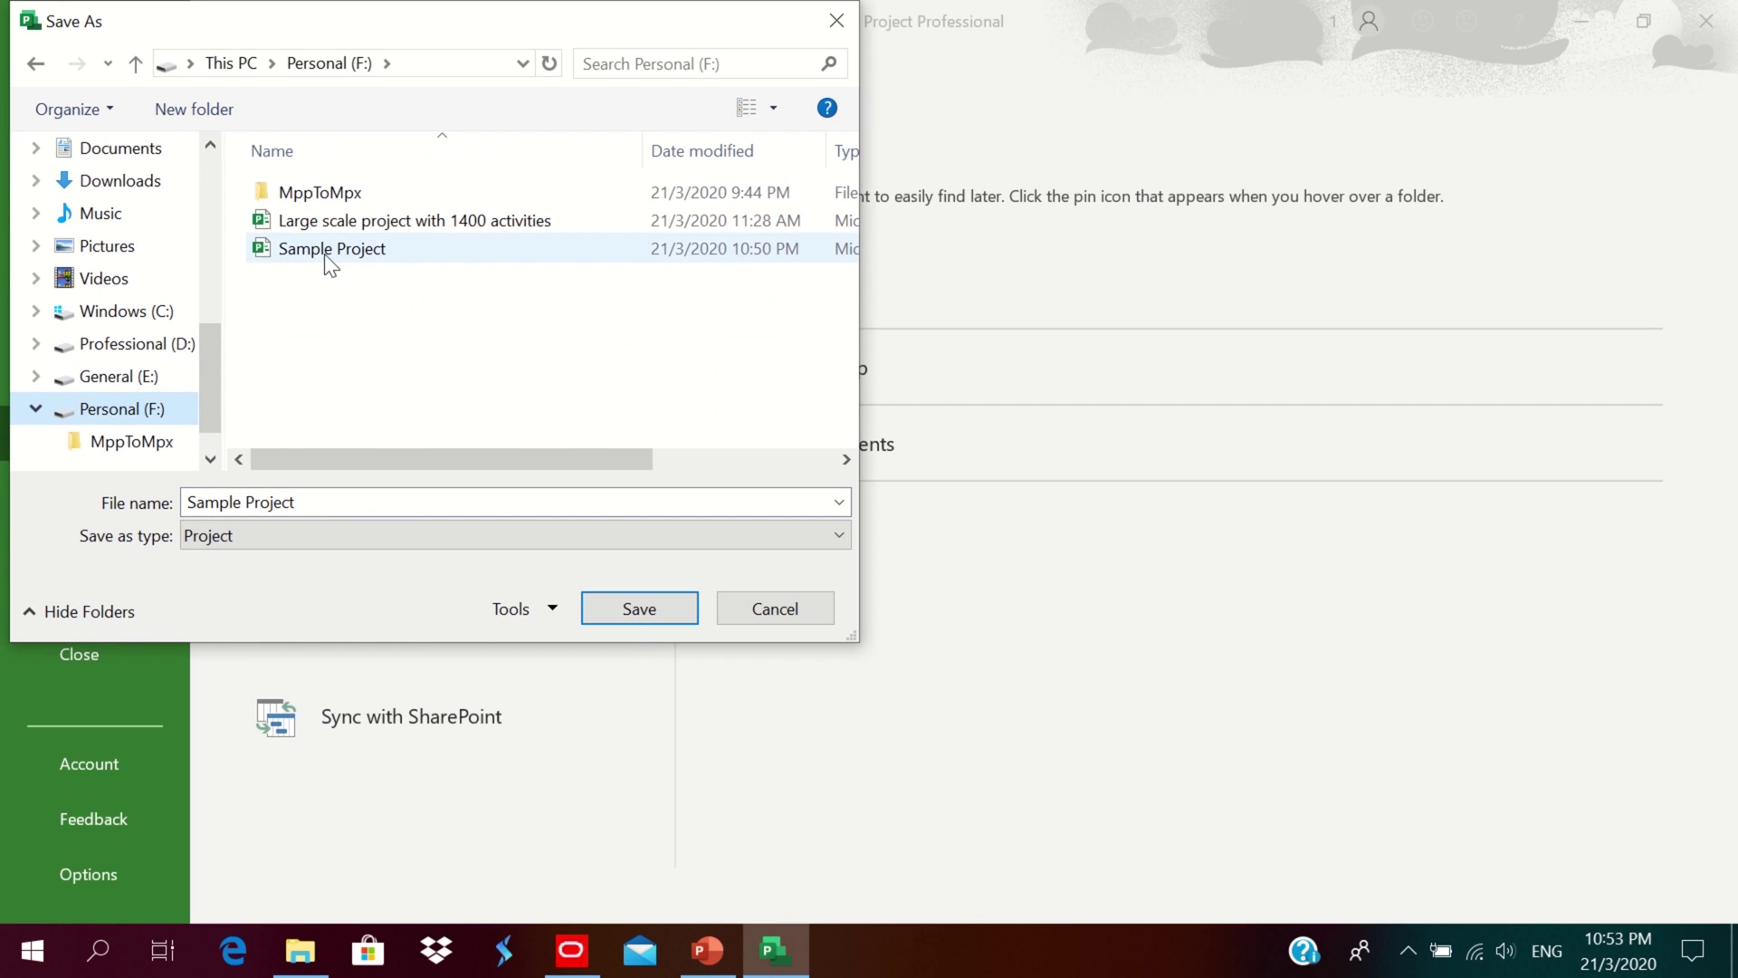
click(277, 535)
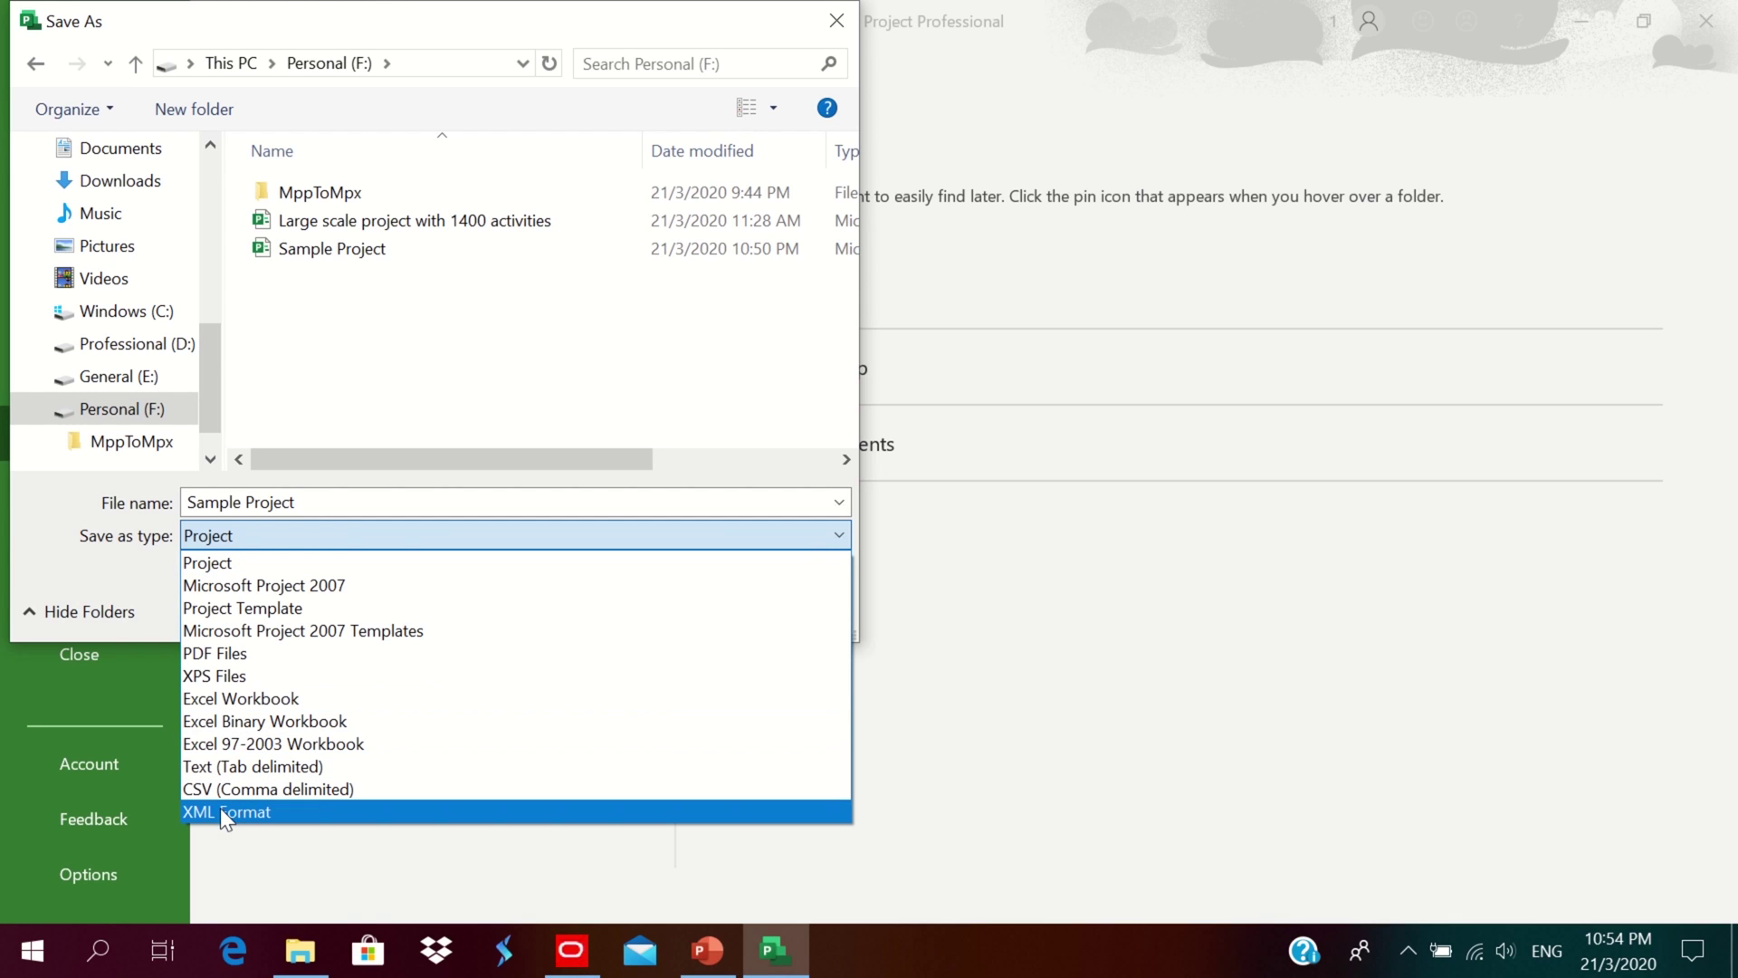
click(150, 594)
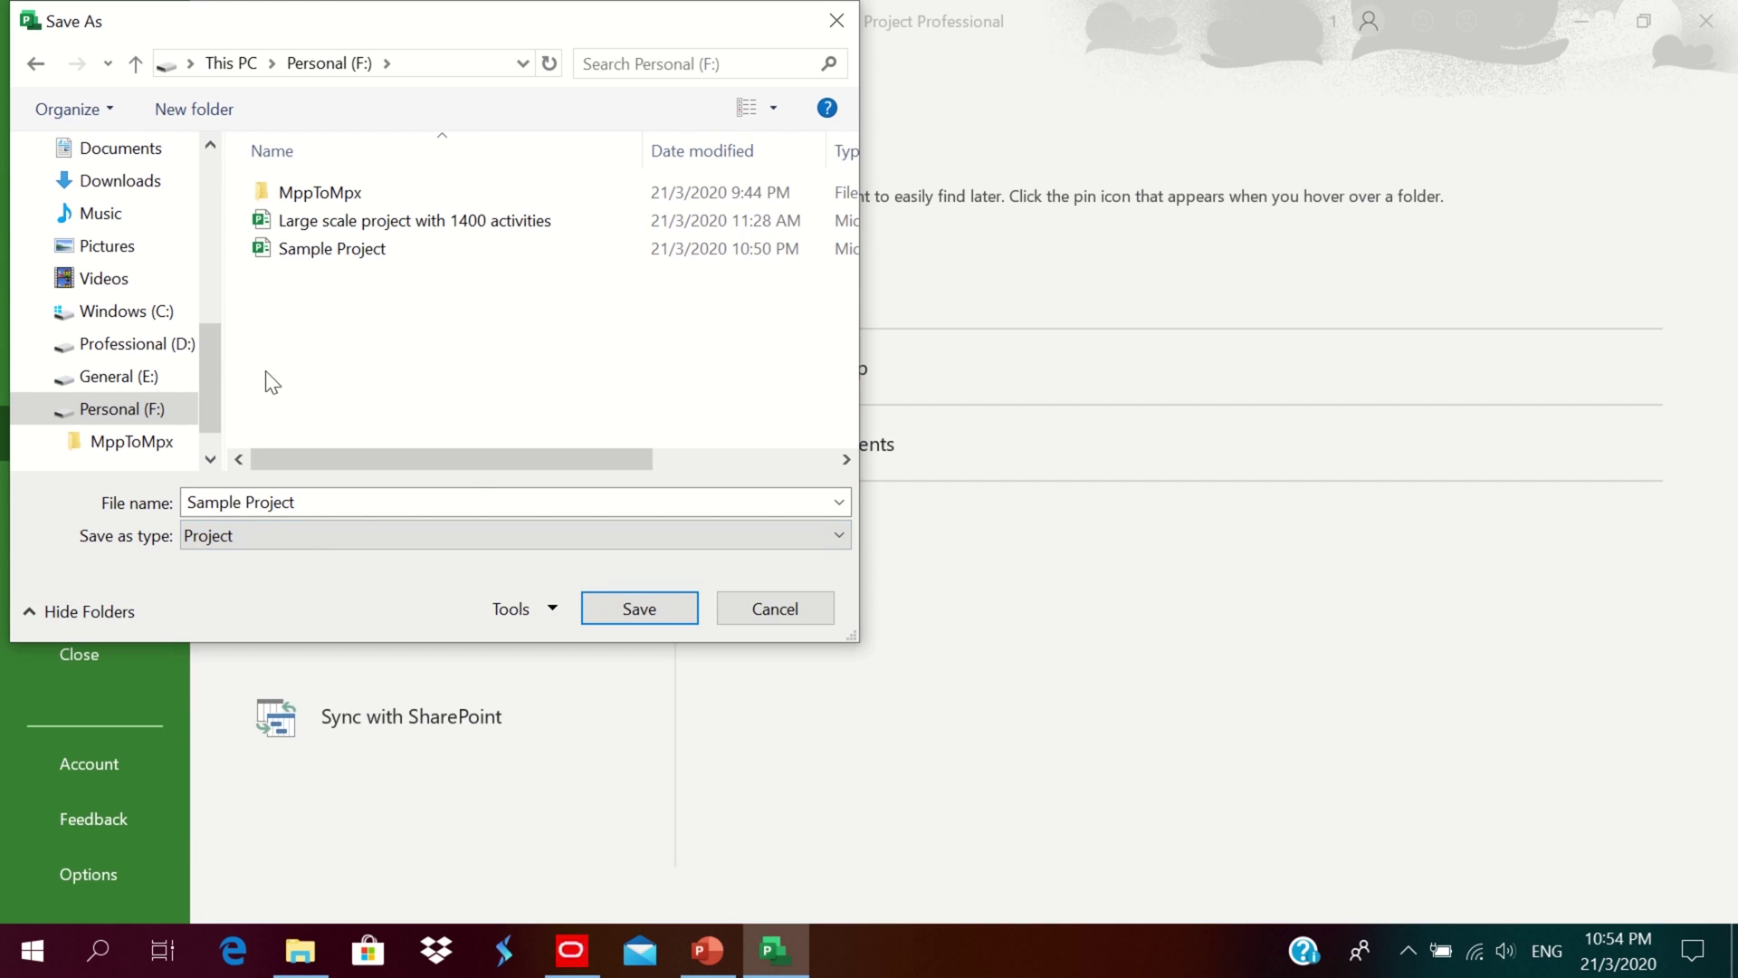
click(752, 616)
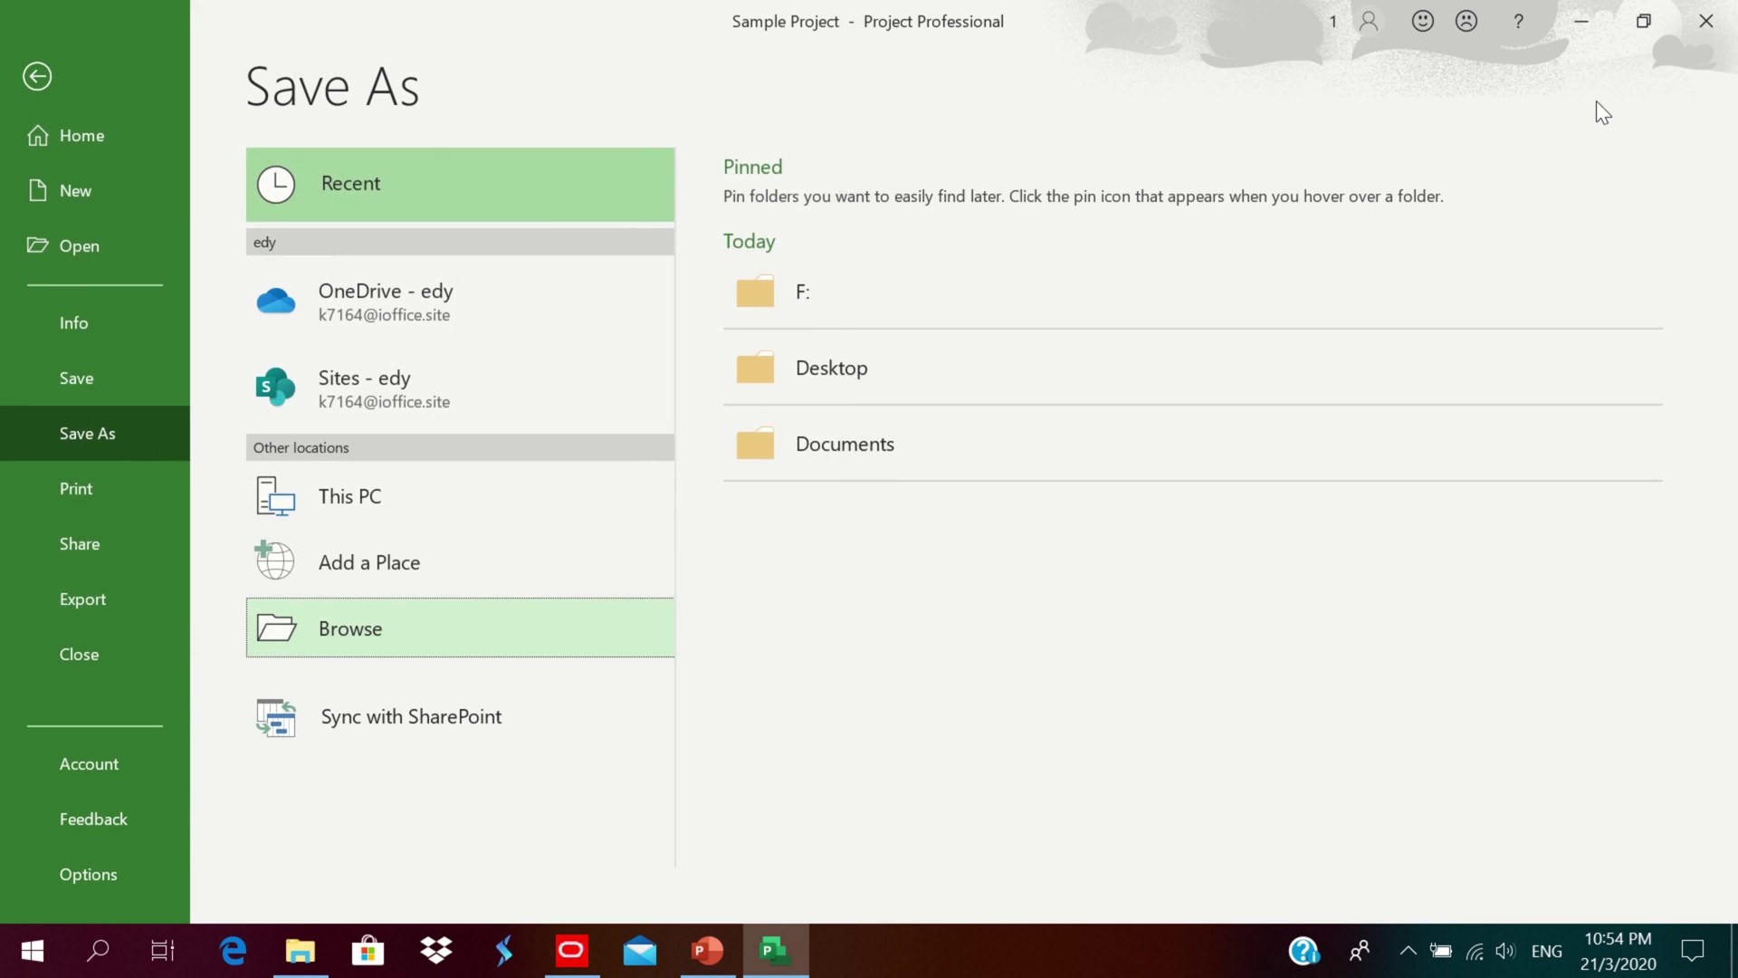
Minimize Microsoft Project, then select and deselect both .mpp files on Personal (F:).
click(1601, 19)
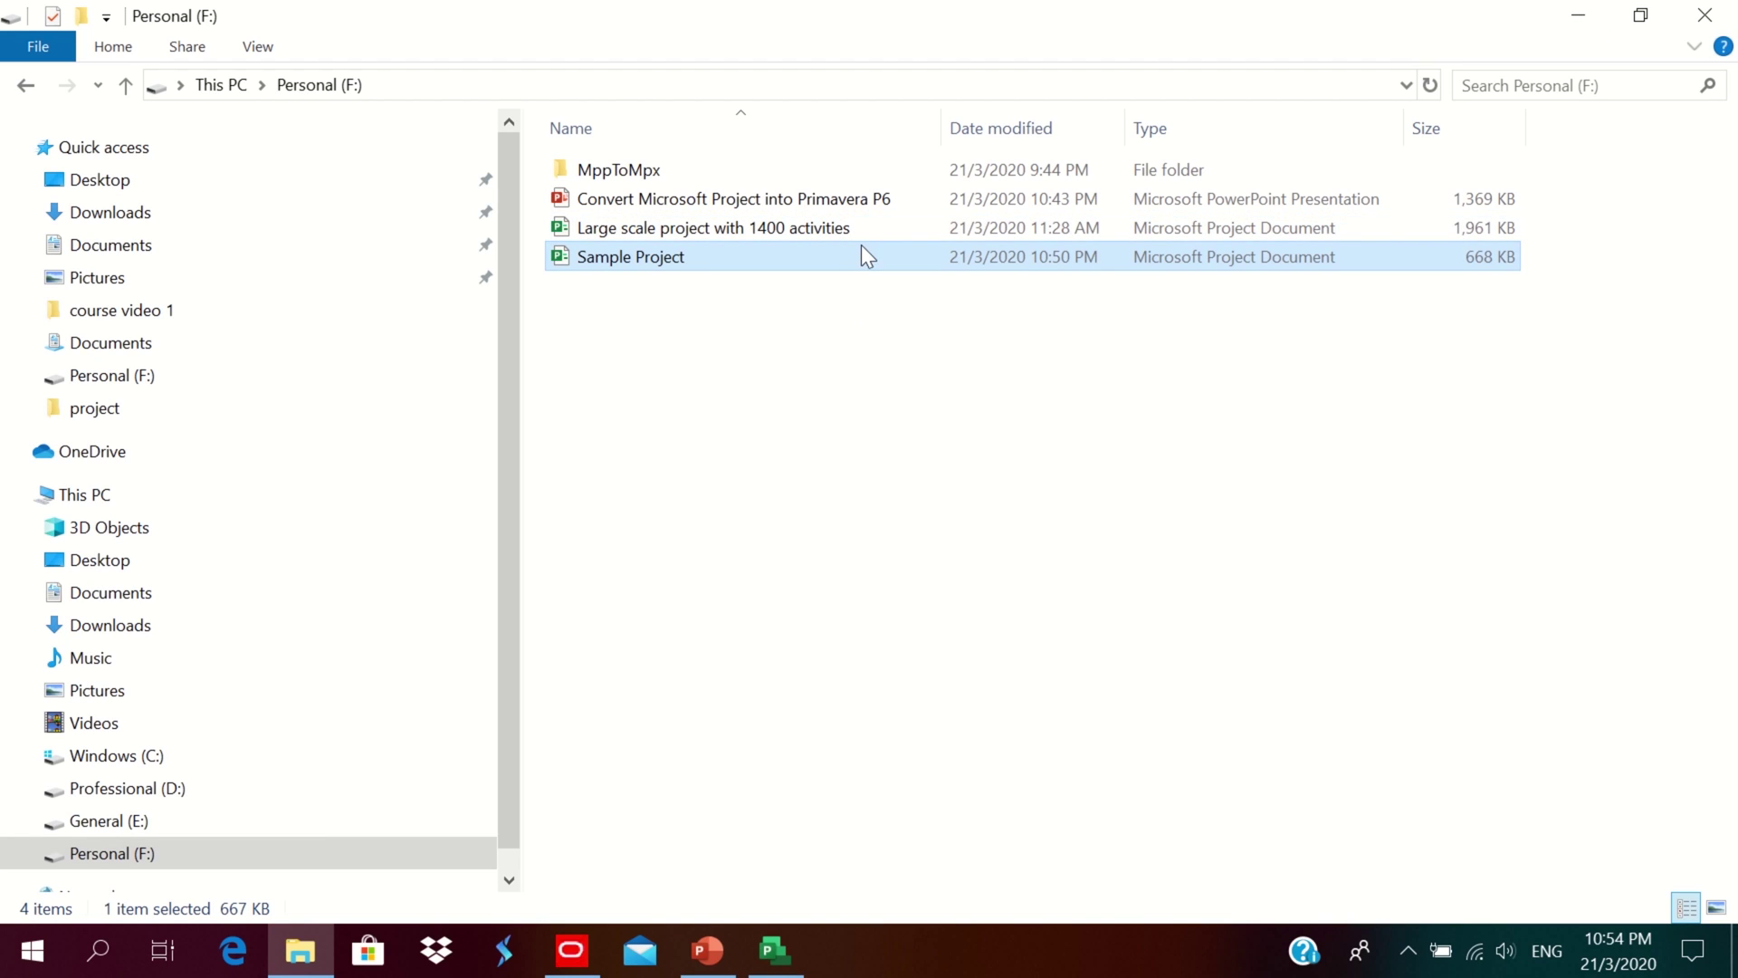
click(810, 303)
drag(809, 302, 807, 221)
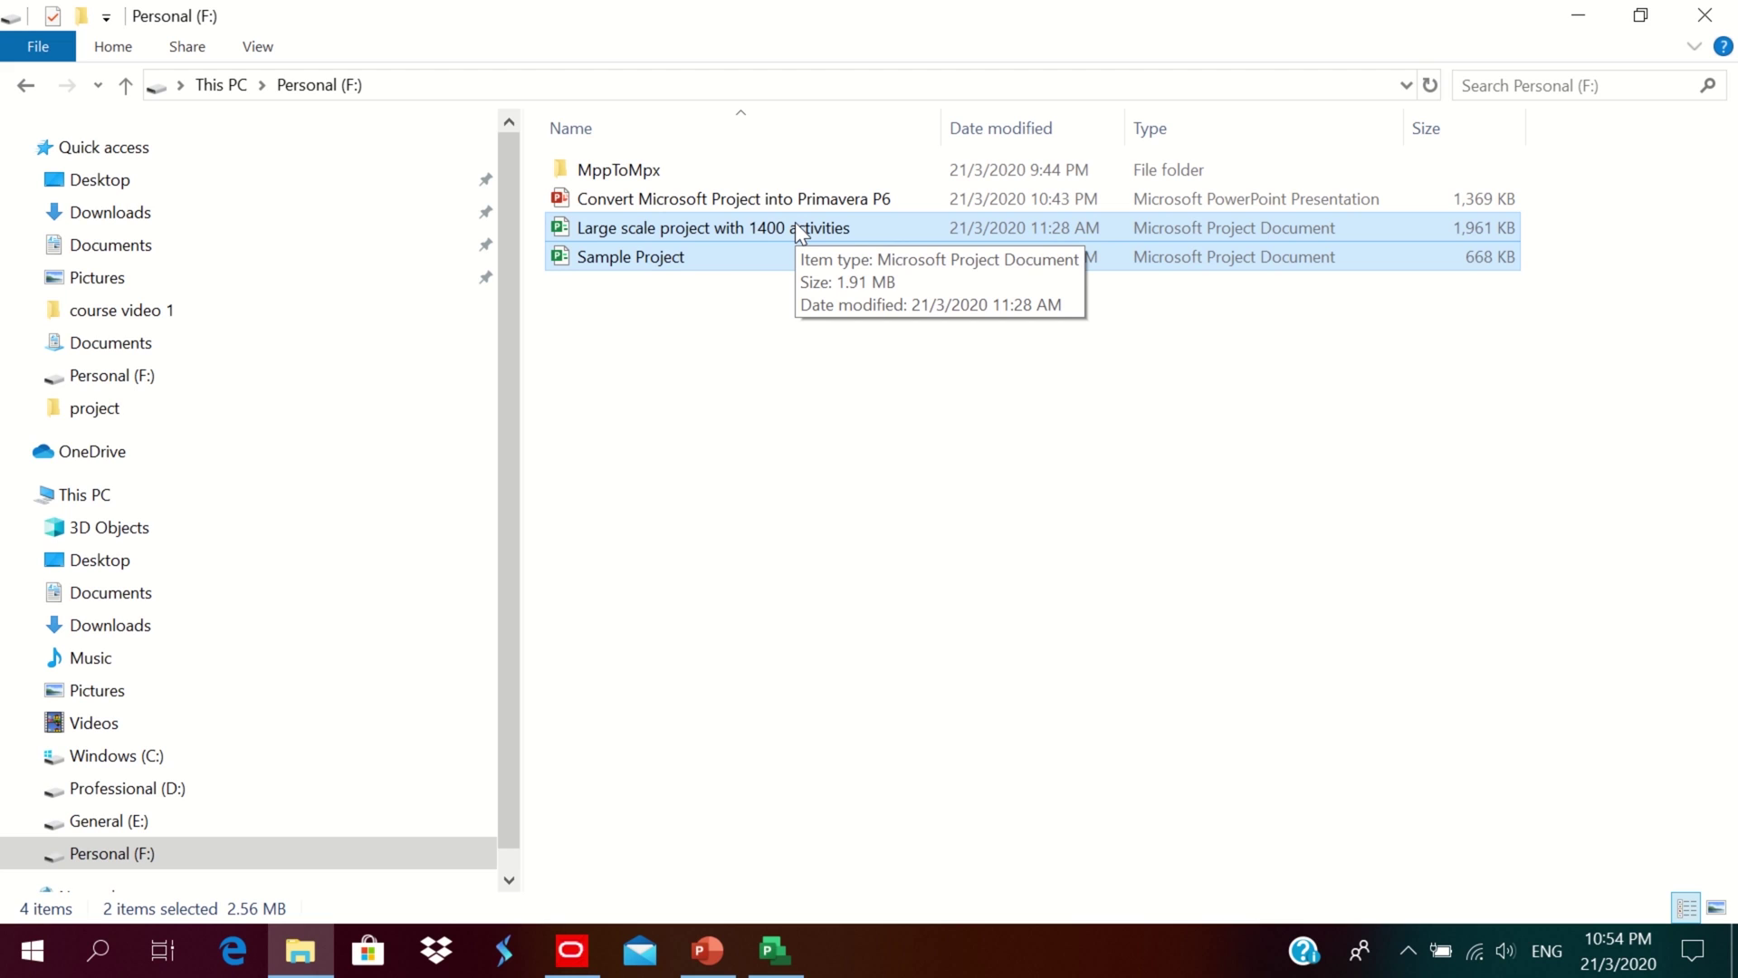
click(740, 447)
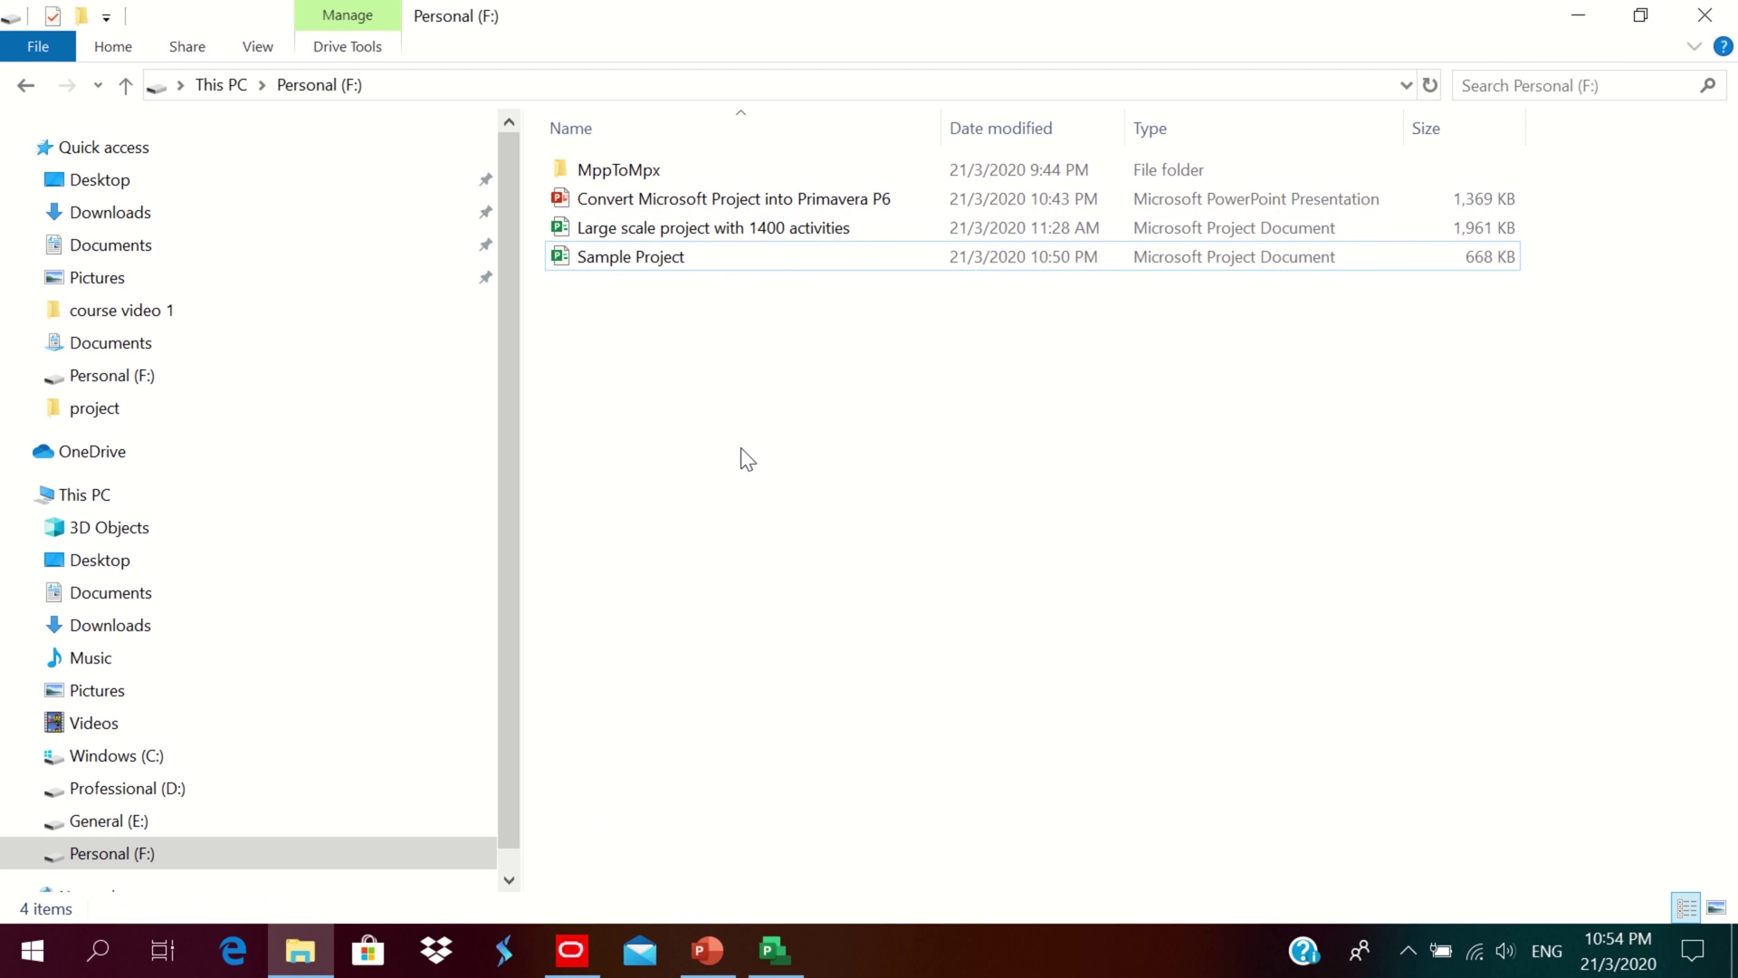
Start Primavera's File > Import and pick Microsoft Project, leaving the format on XML.
click(572, 951)
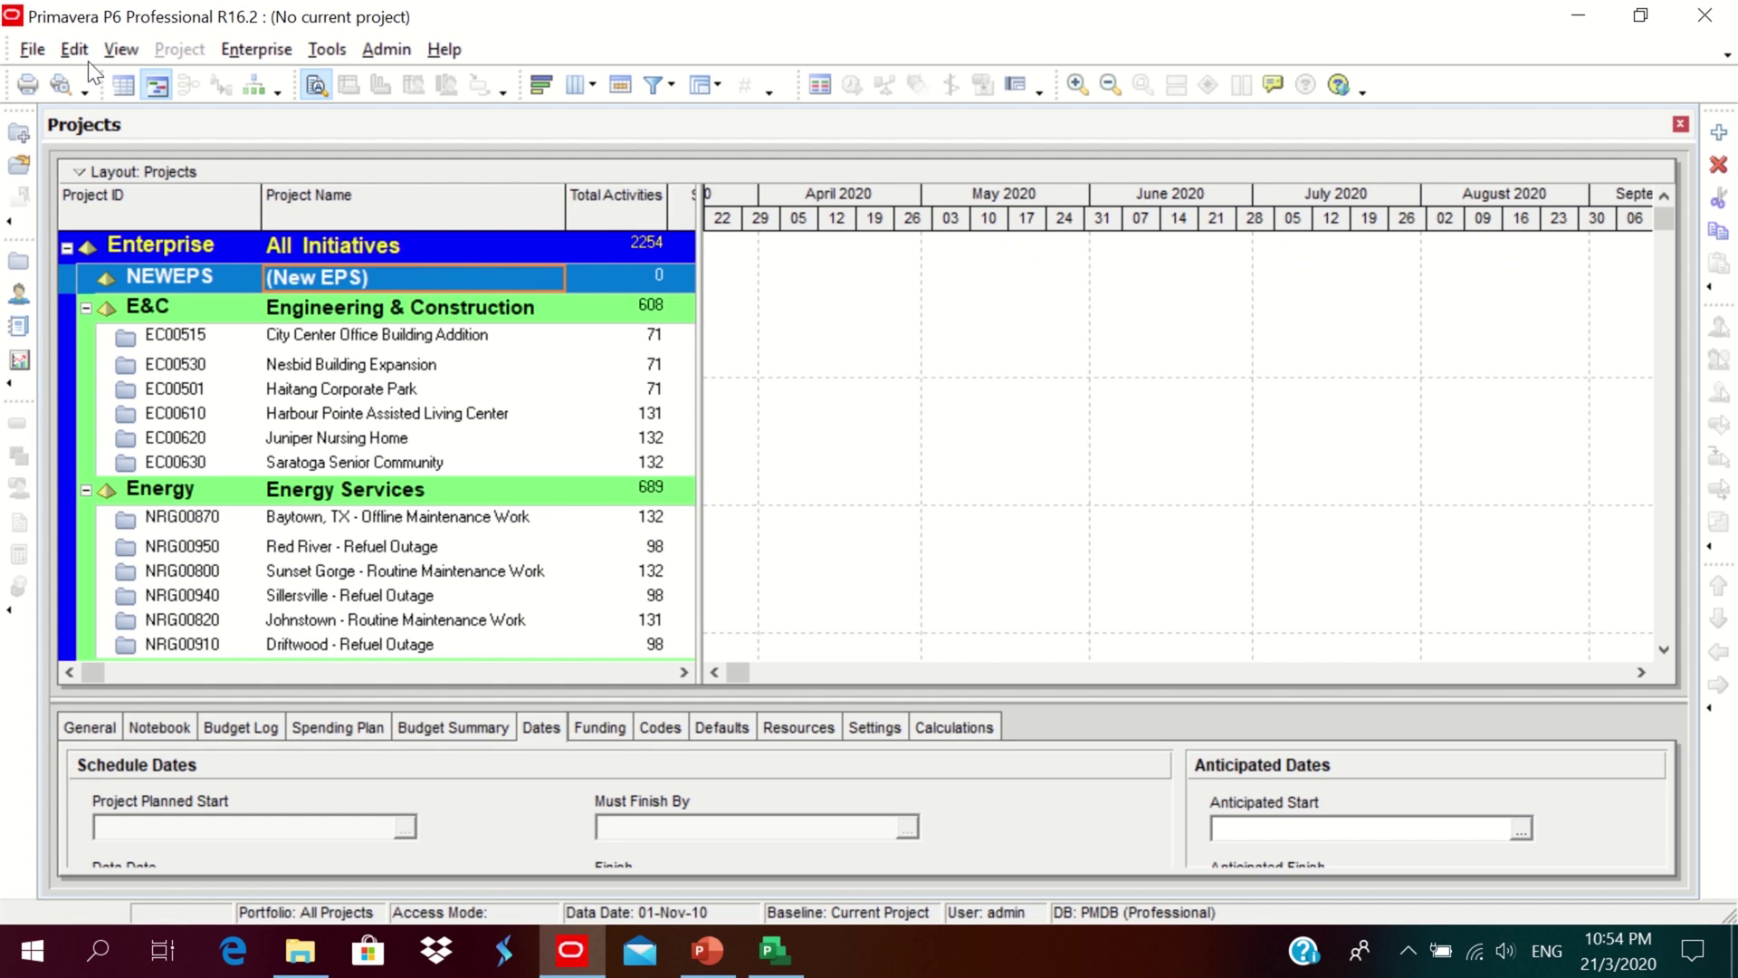
click(25, 51)
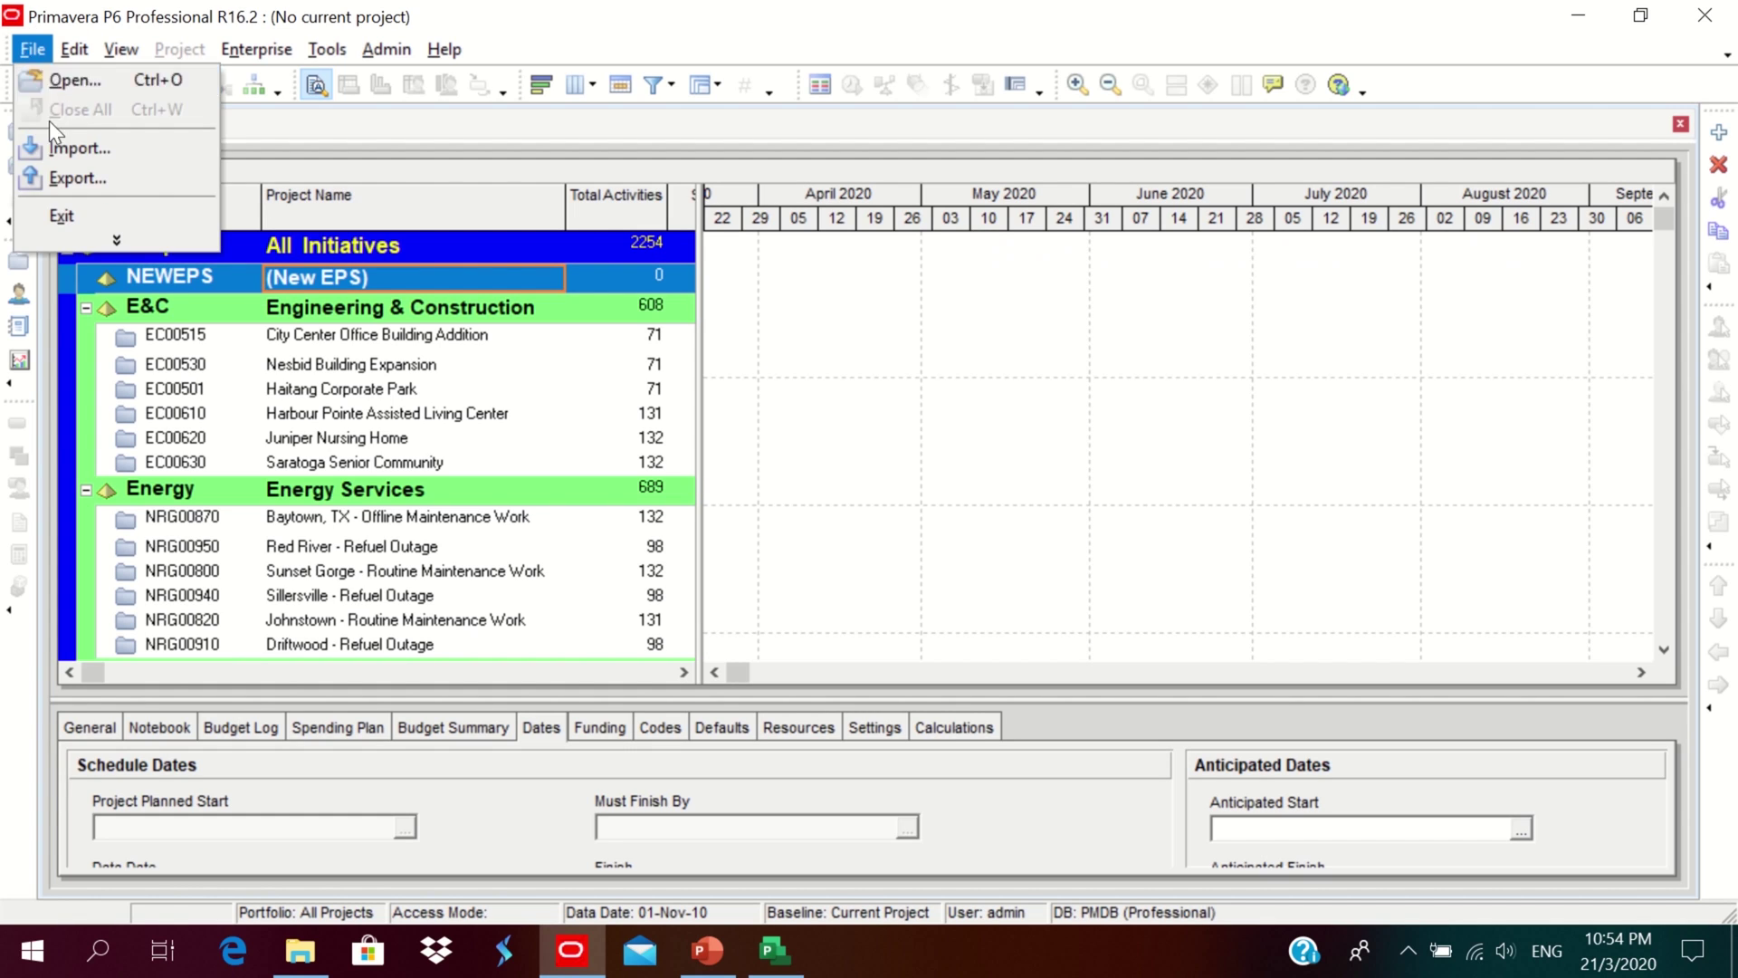
click(56, 147)
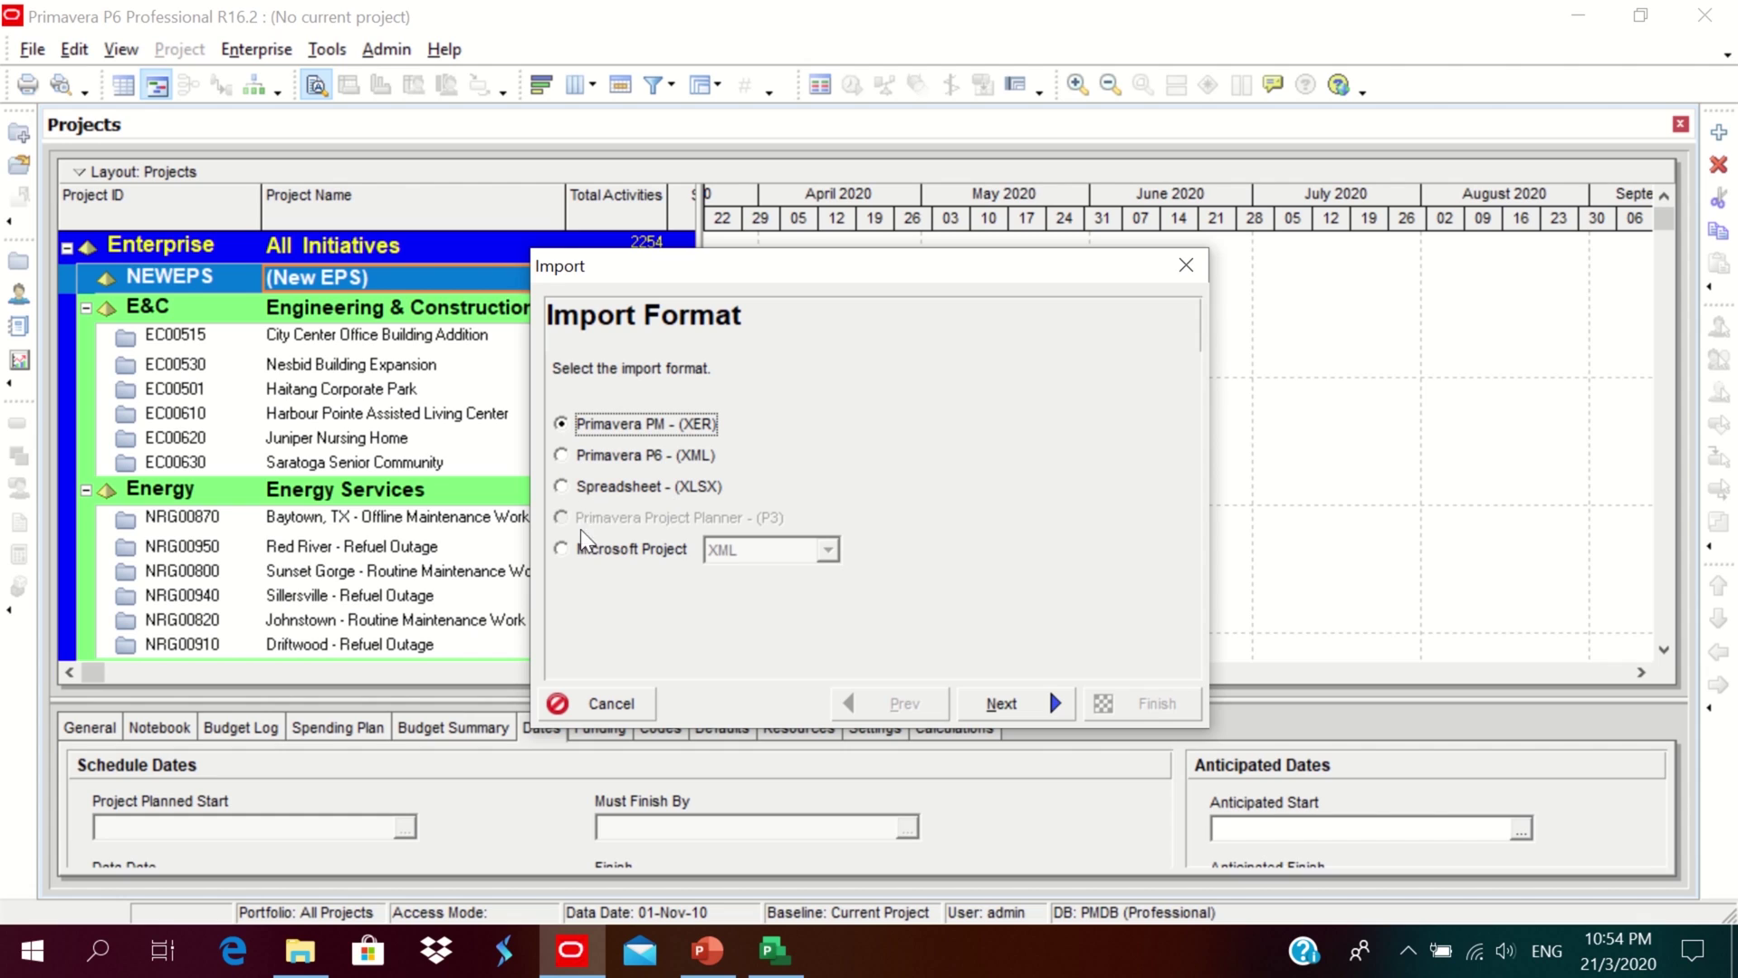
click(565, 552)
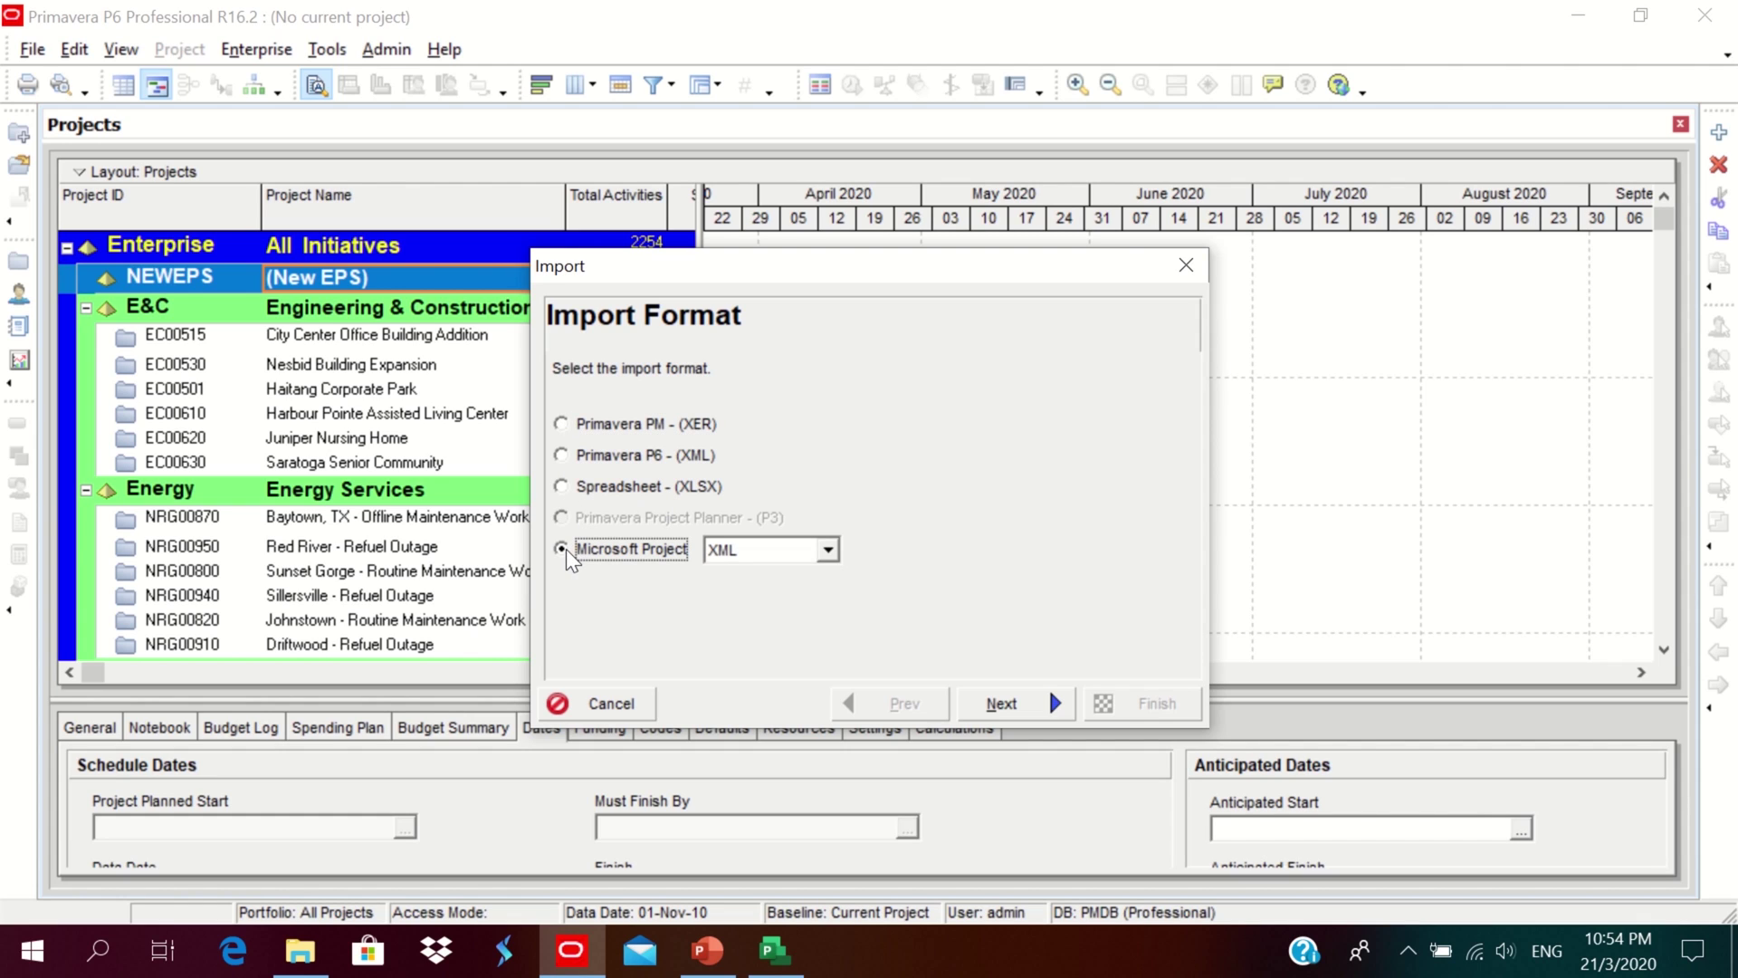
click(827, 550)
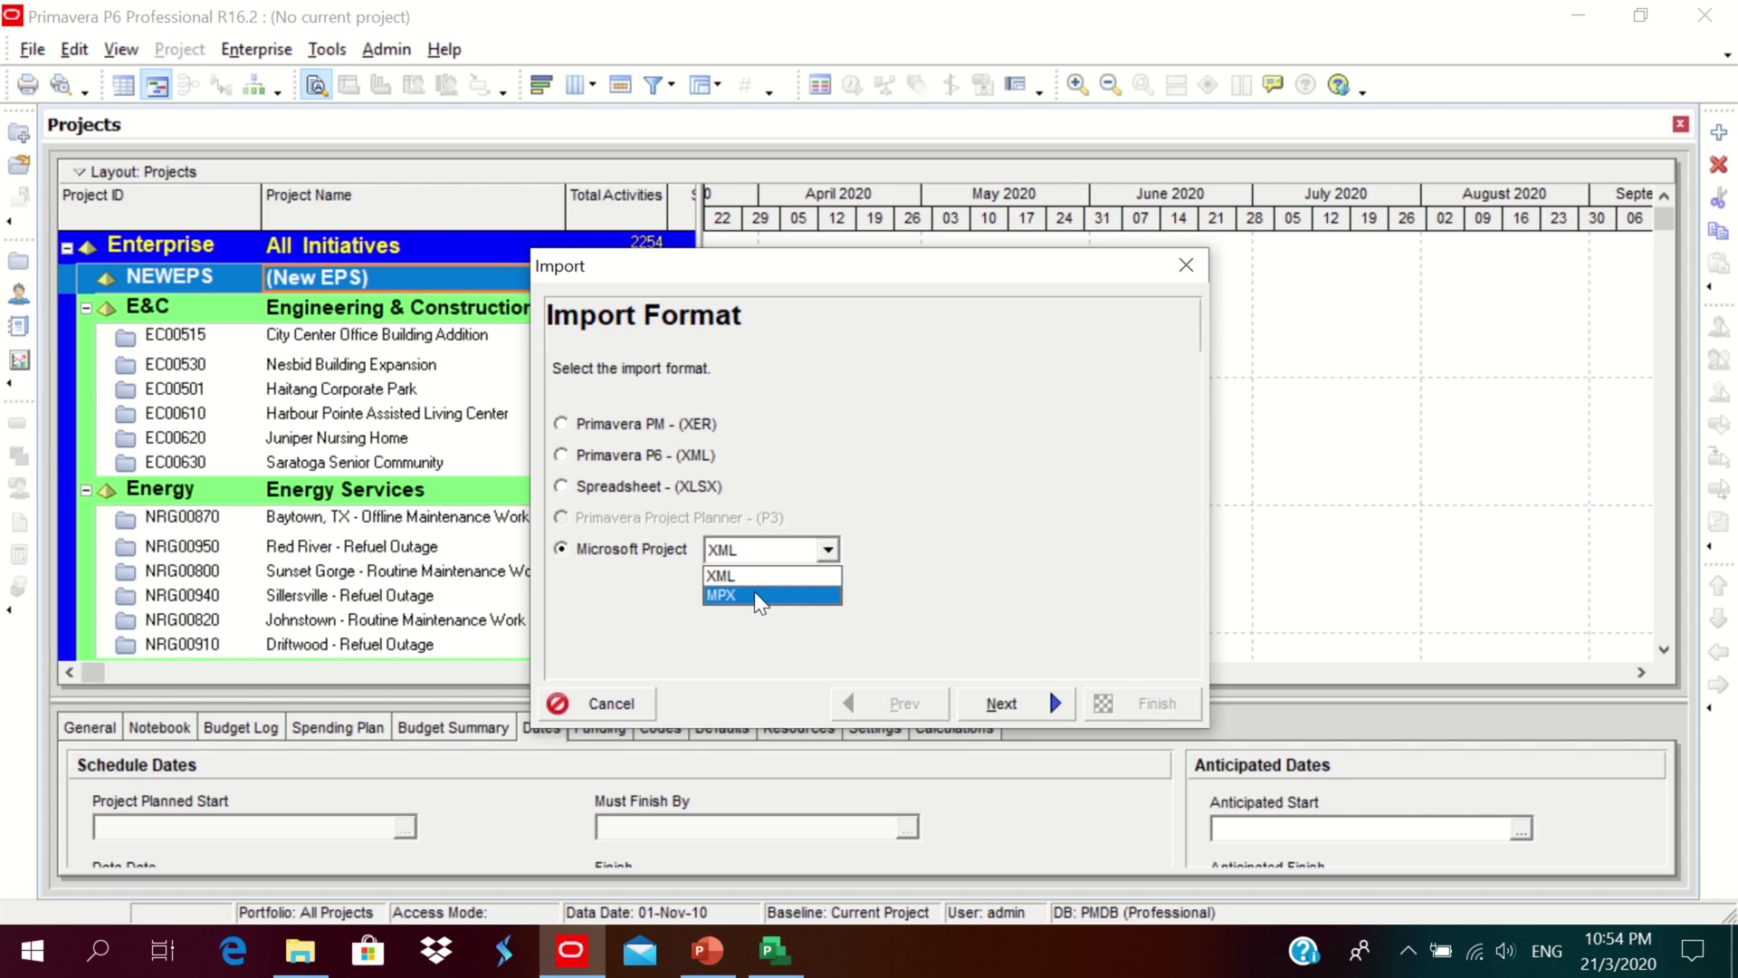
click(846, 665)
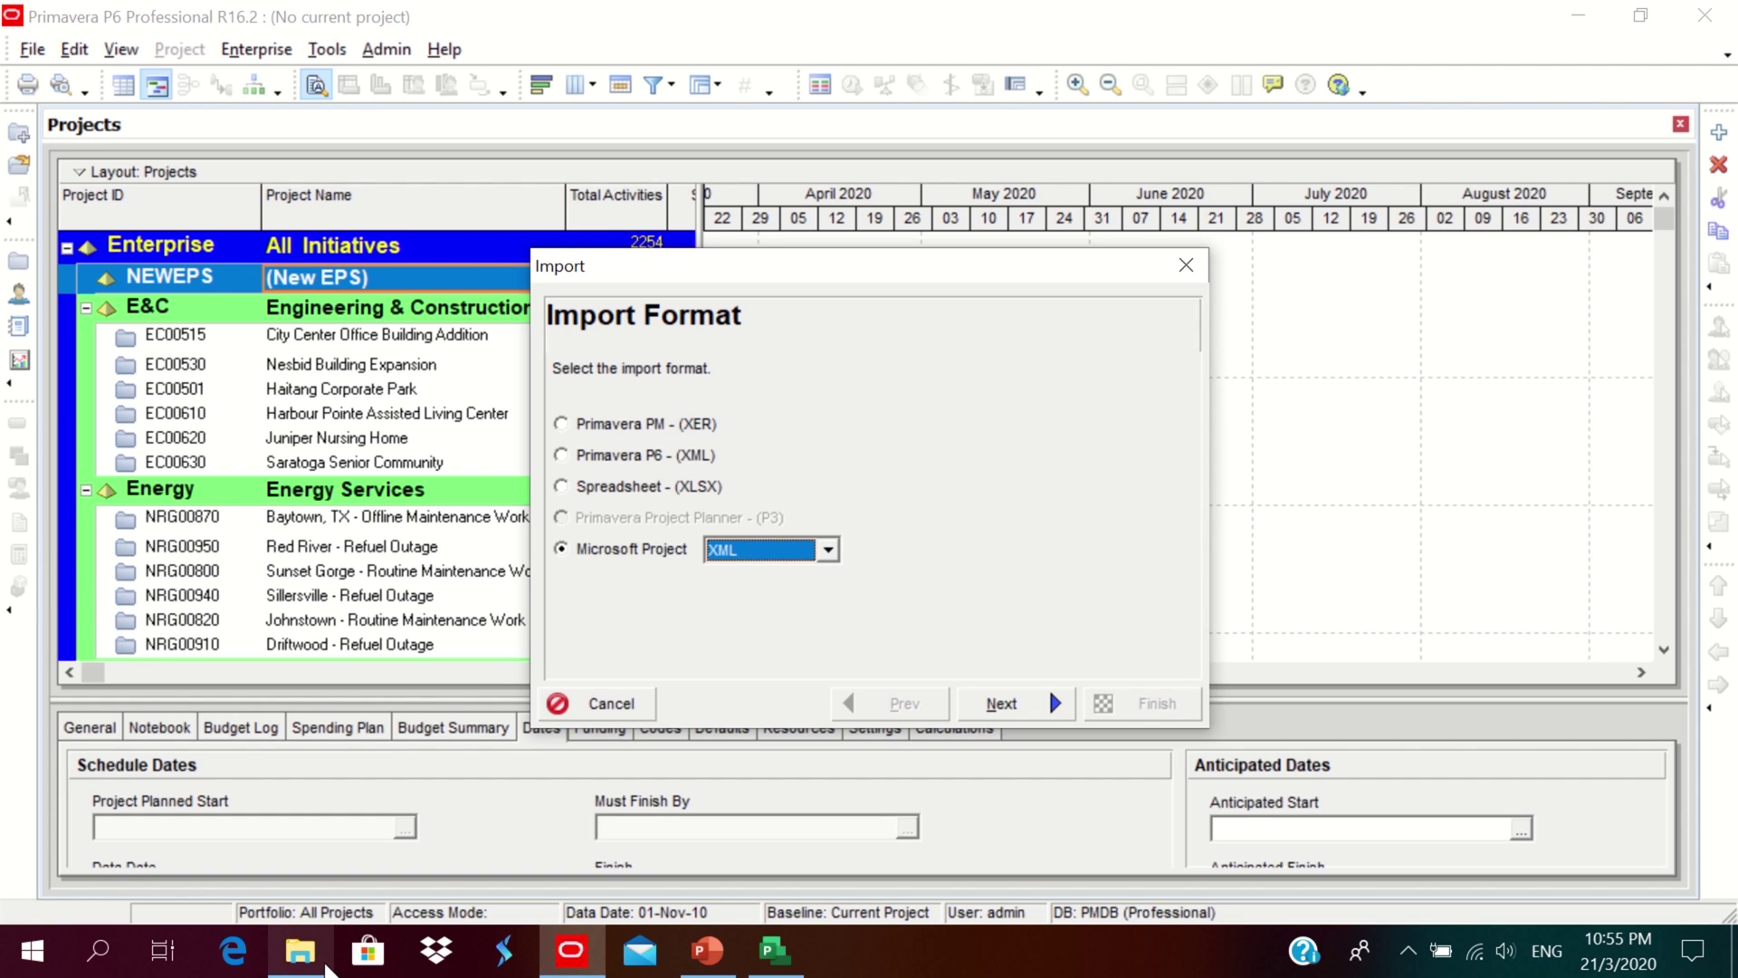
Open the MppToMpx folder on F: and launch the MppToMpx converter.
click(323, 967)
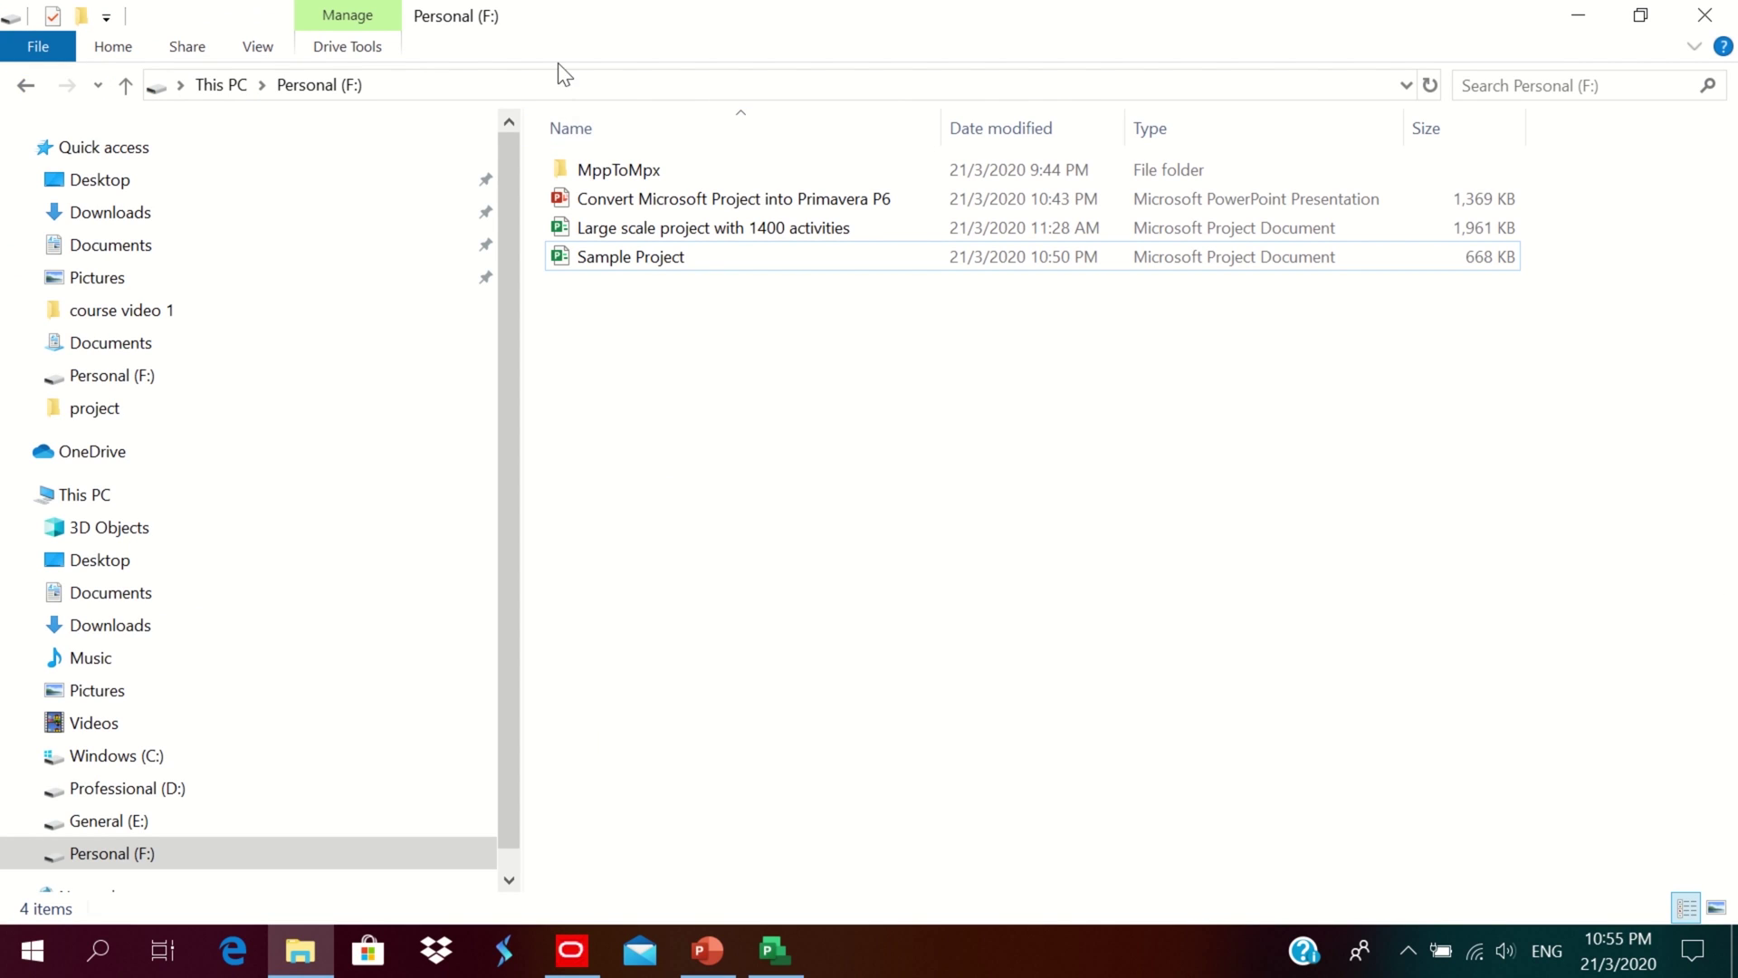
double_click(584, 170)
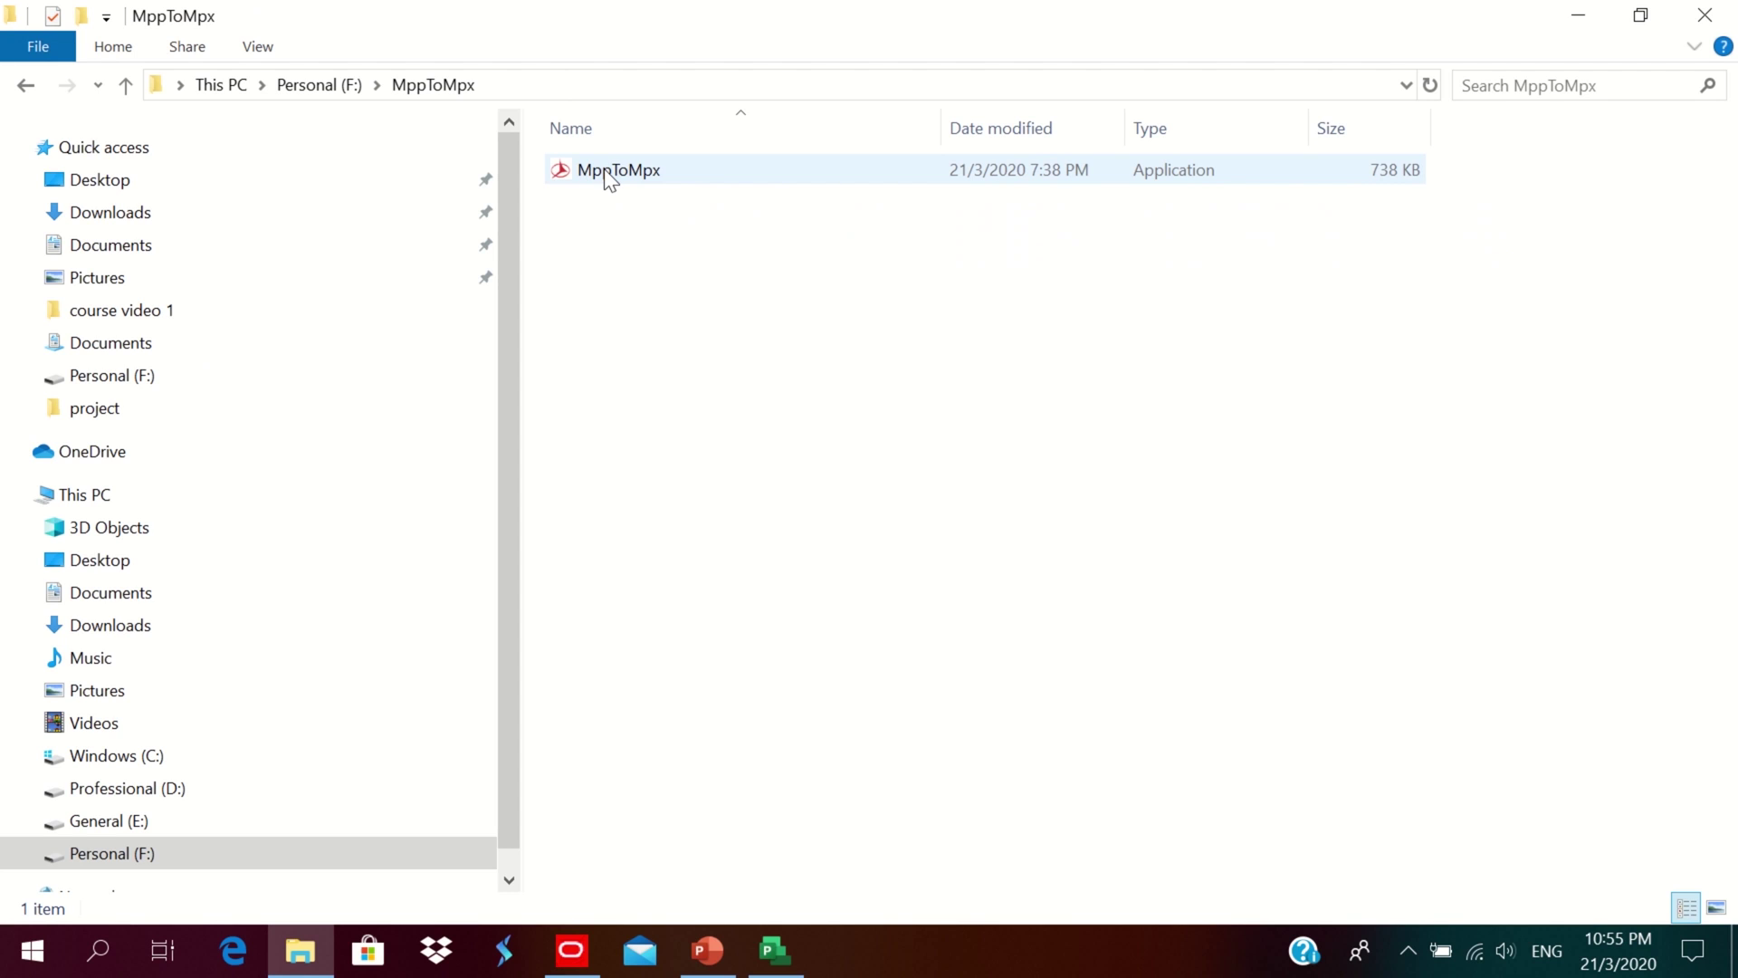
double_click(605, 170)
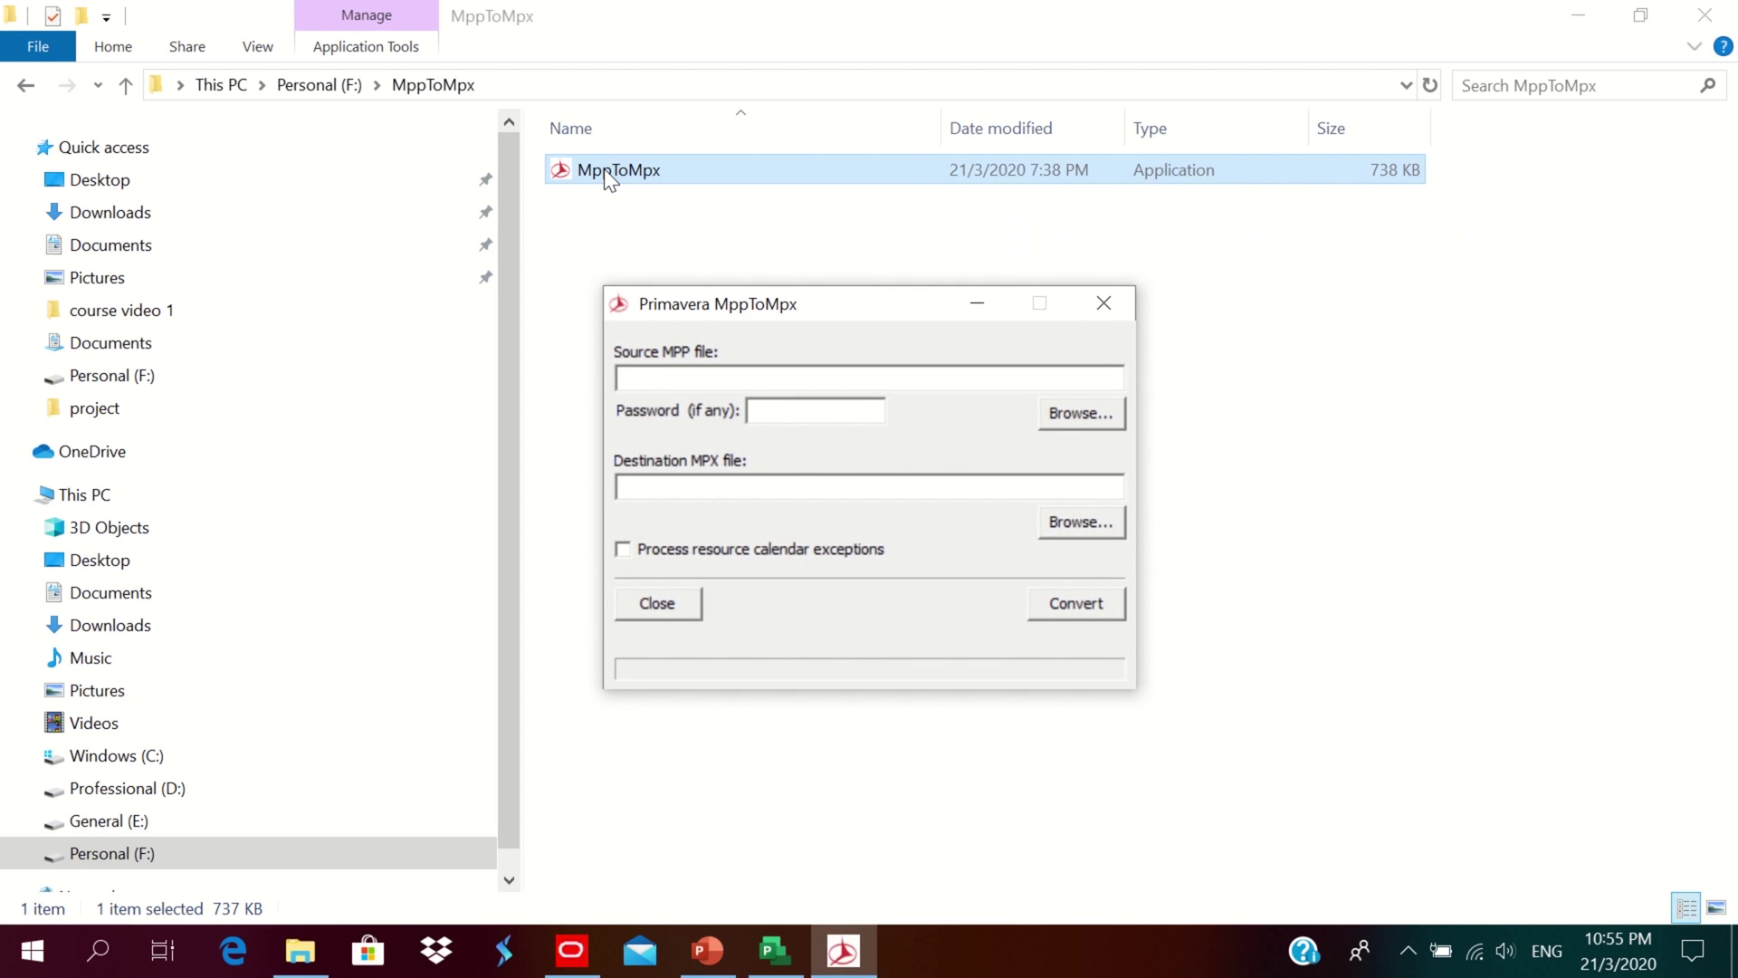
Choose F:\Large scale project with 1400 activities.mpp as the source MPP file.
click(1061, 416)
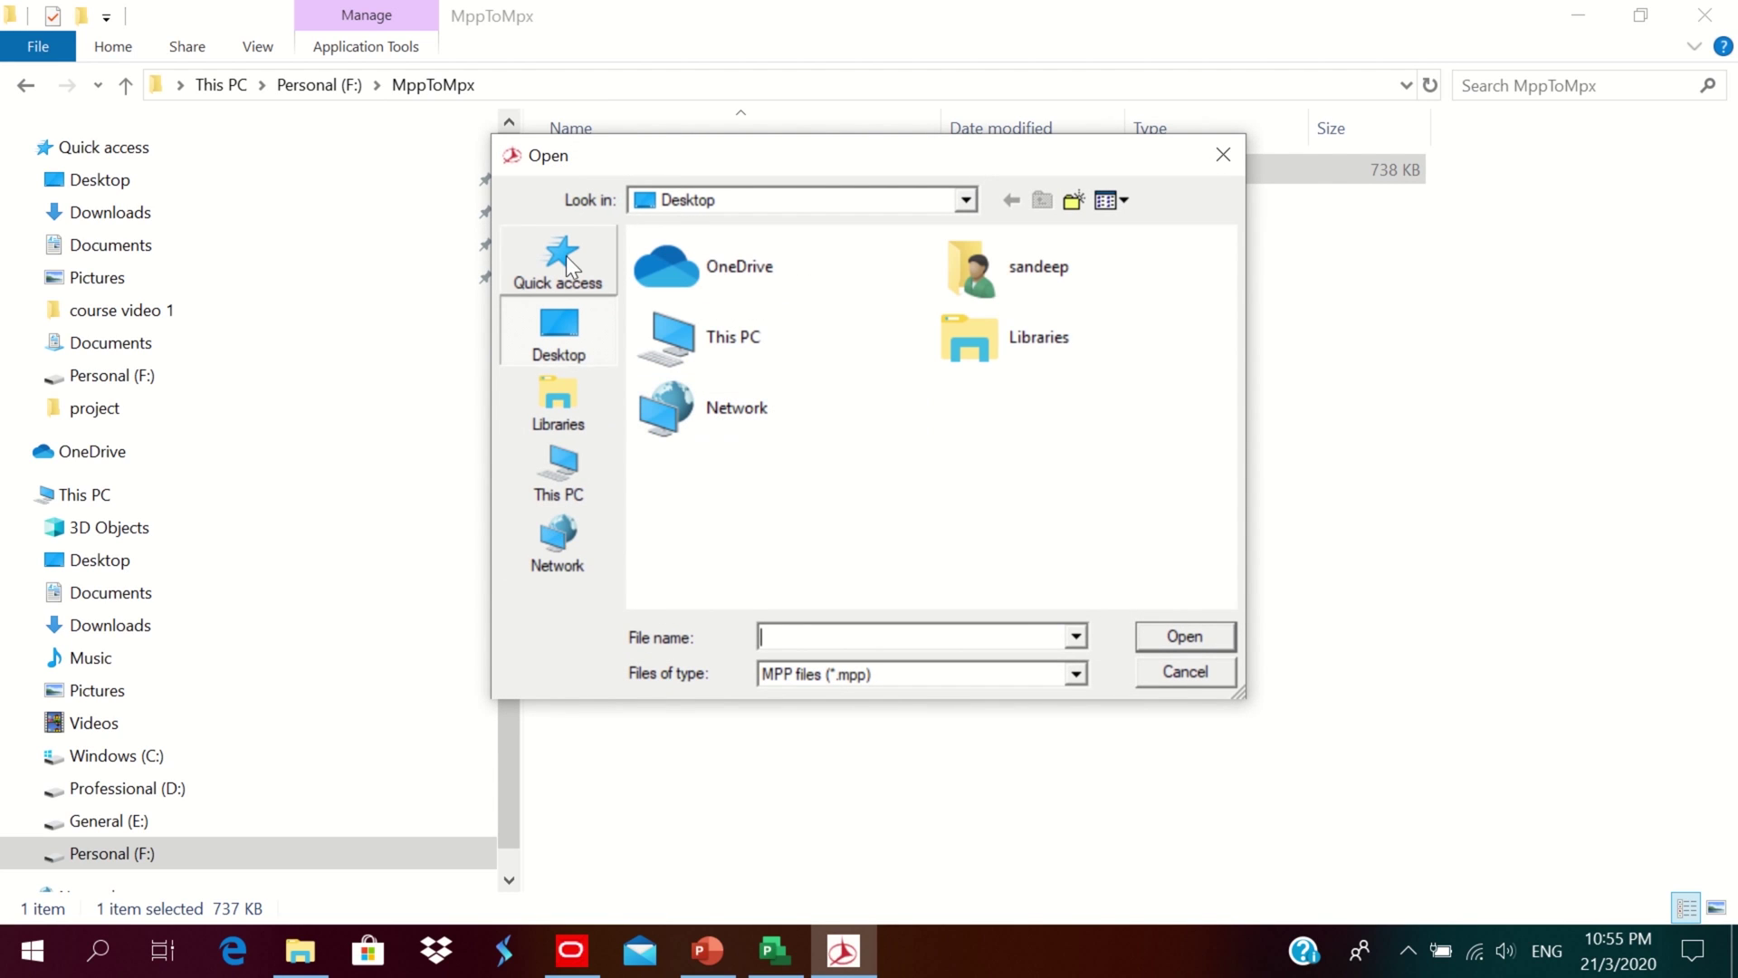
click(558, 476)
click(1215, 413)
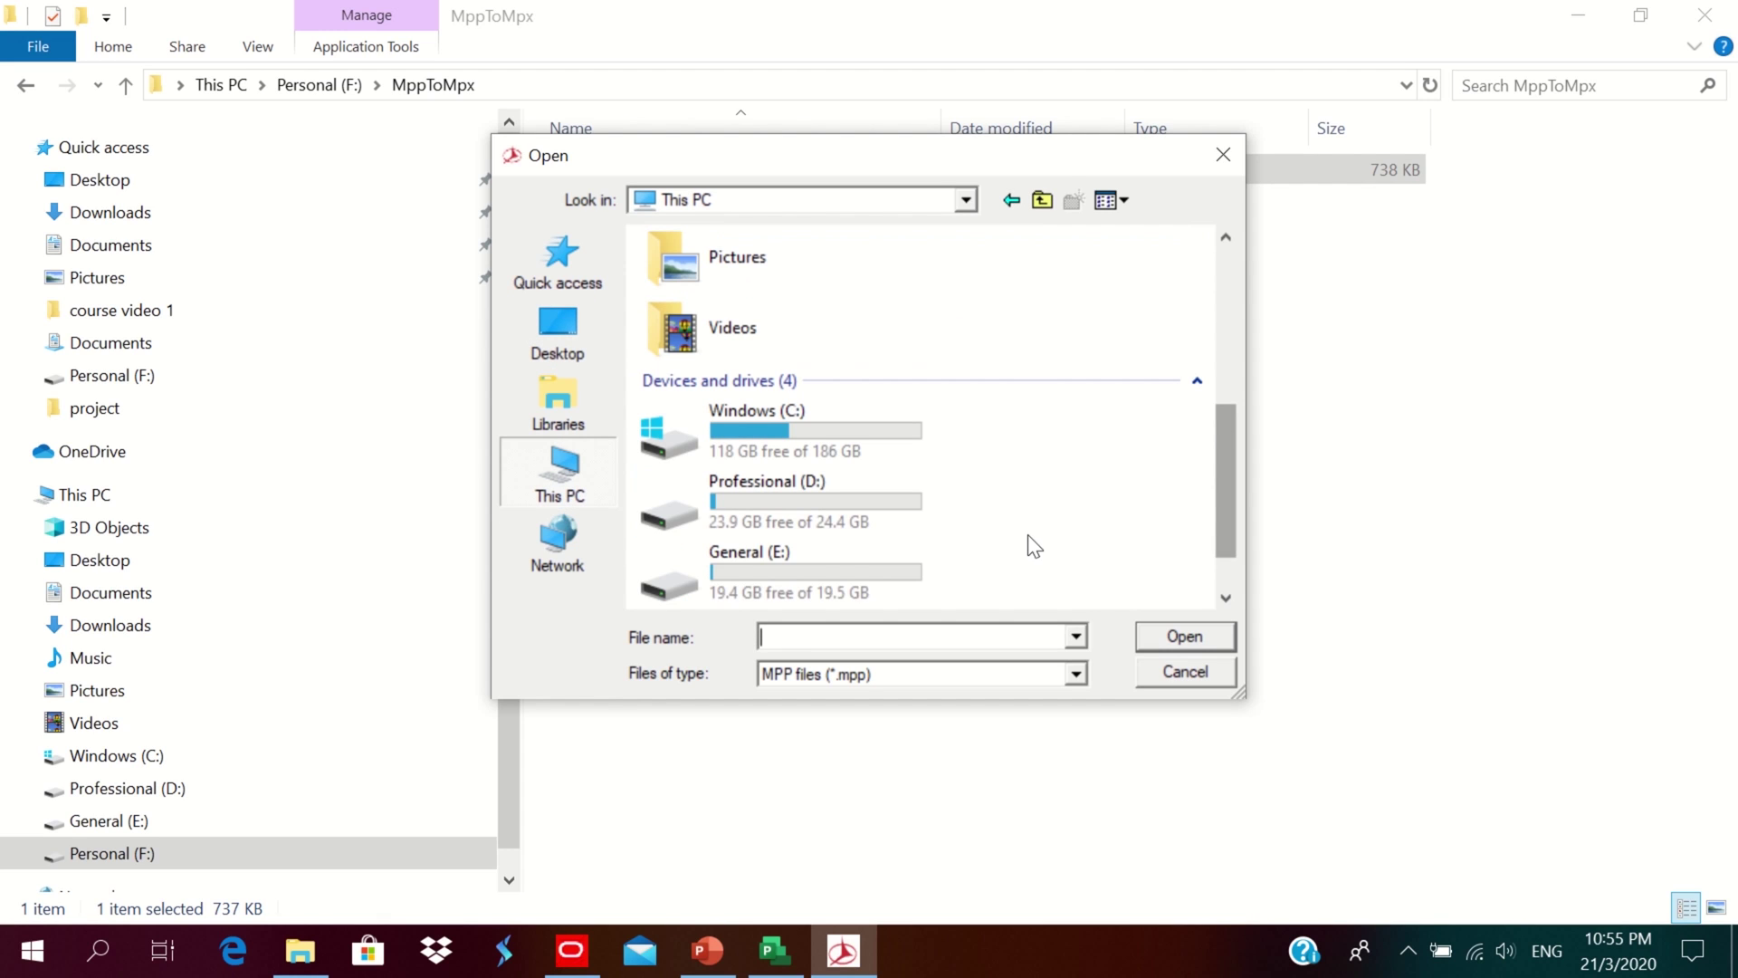
scroll(1217, 551, down, 2)
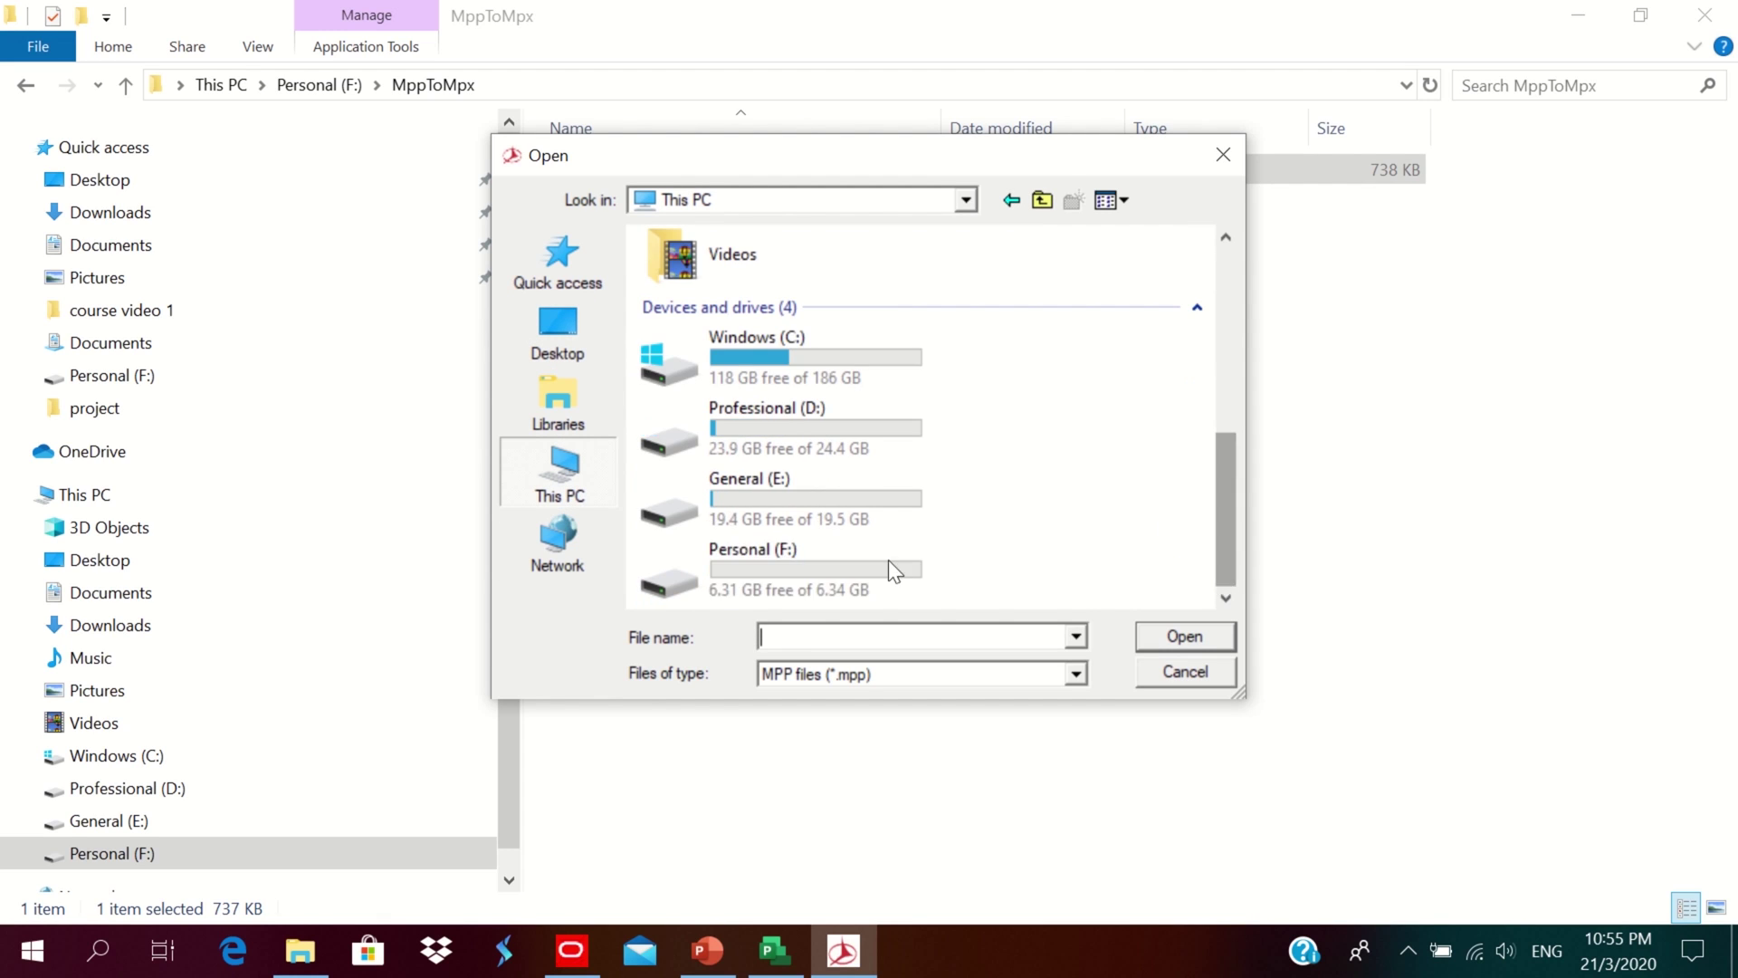
double_click(827, 576)
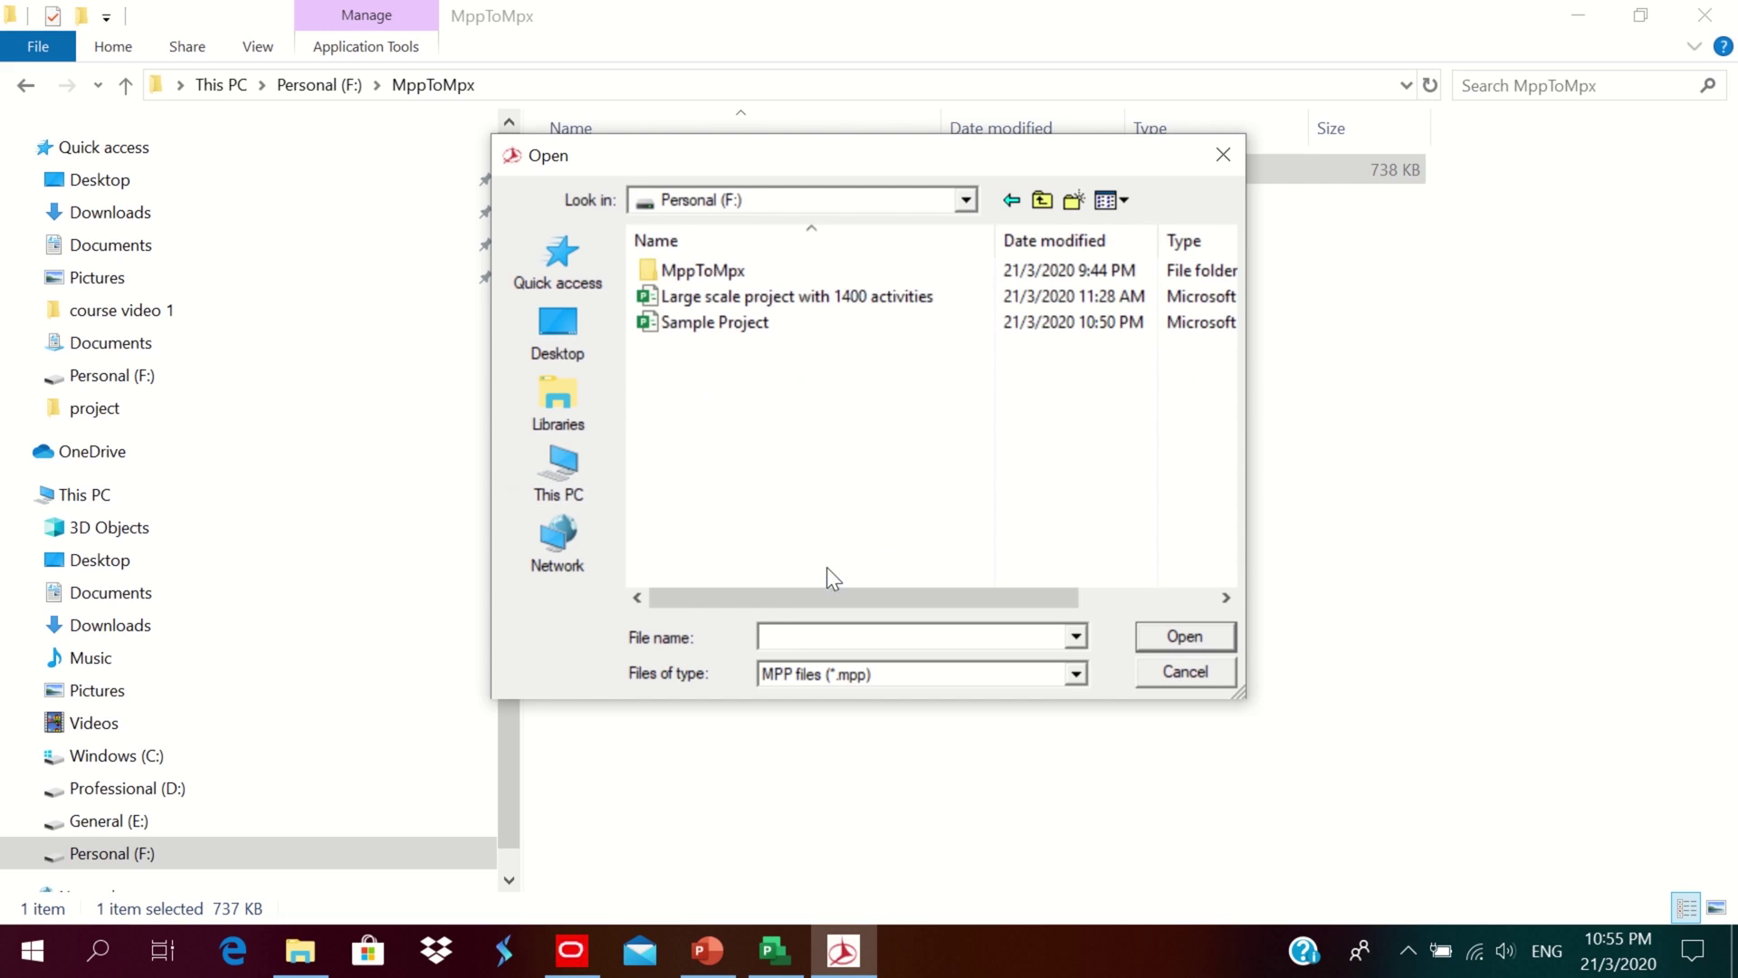
click(752, 299)
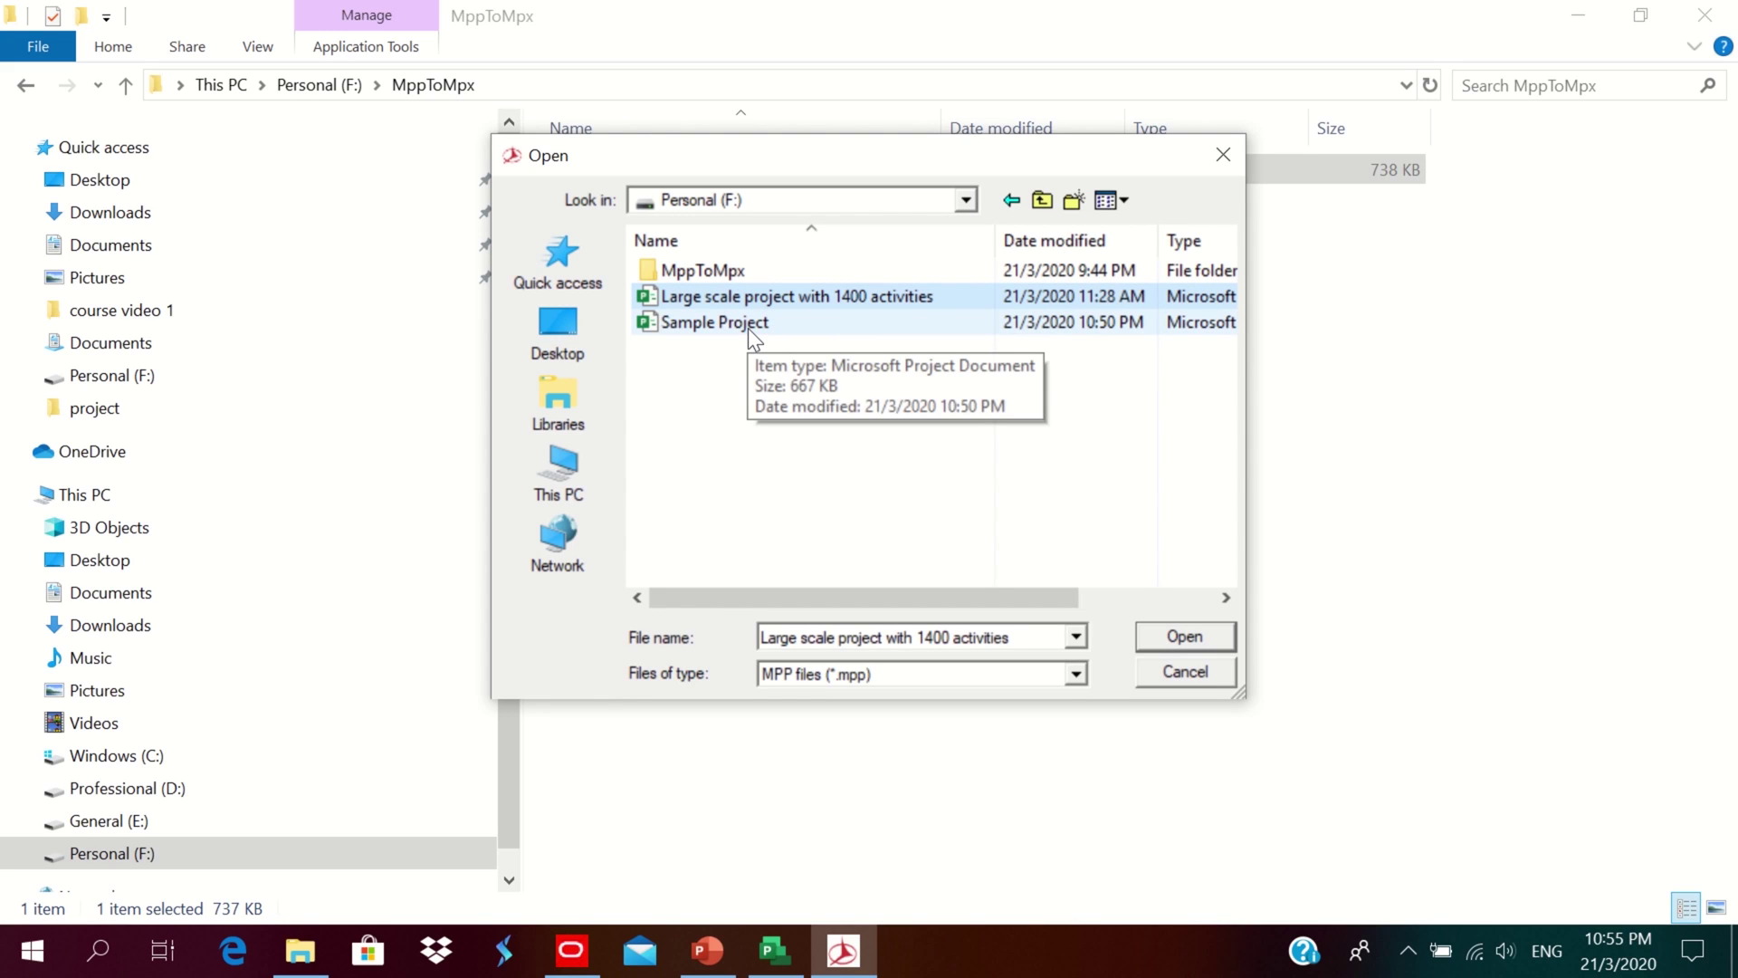
click(1186, 636)
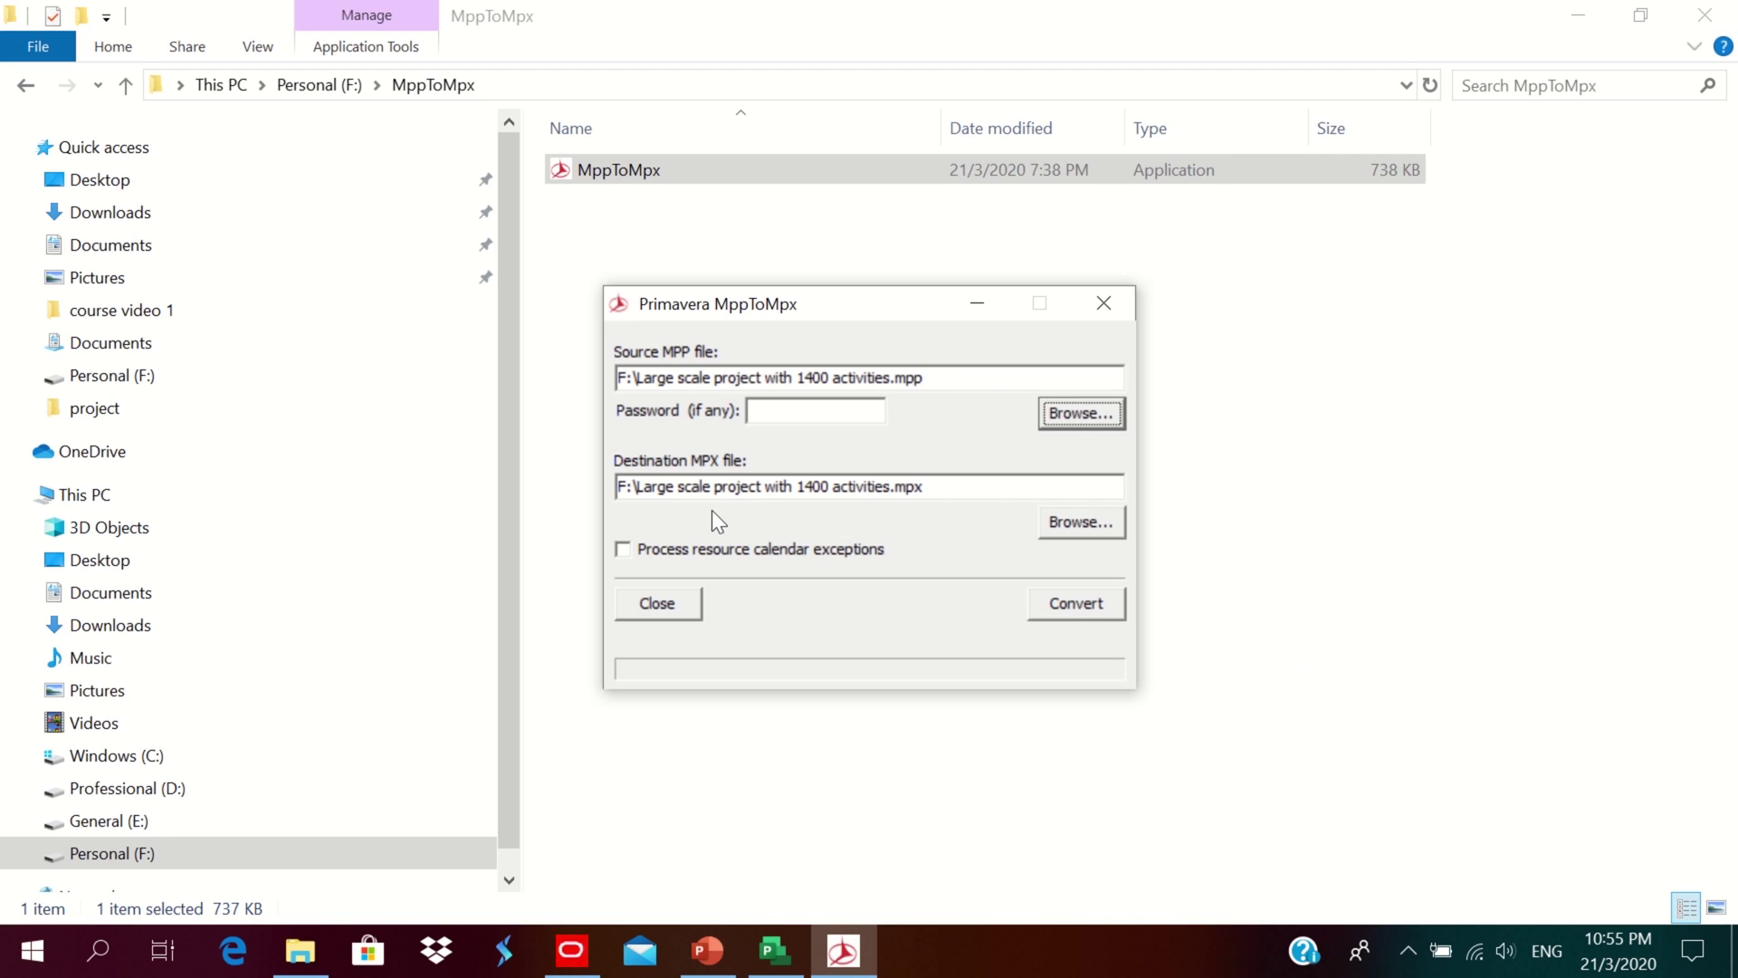
Close Microsoft Project when the converter warns it must be closed before converting.
click(1056, 601)
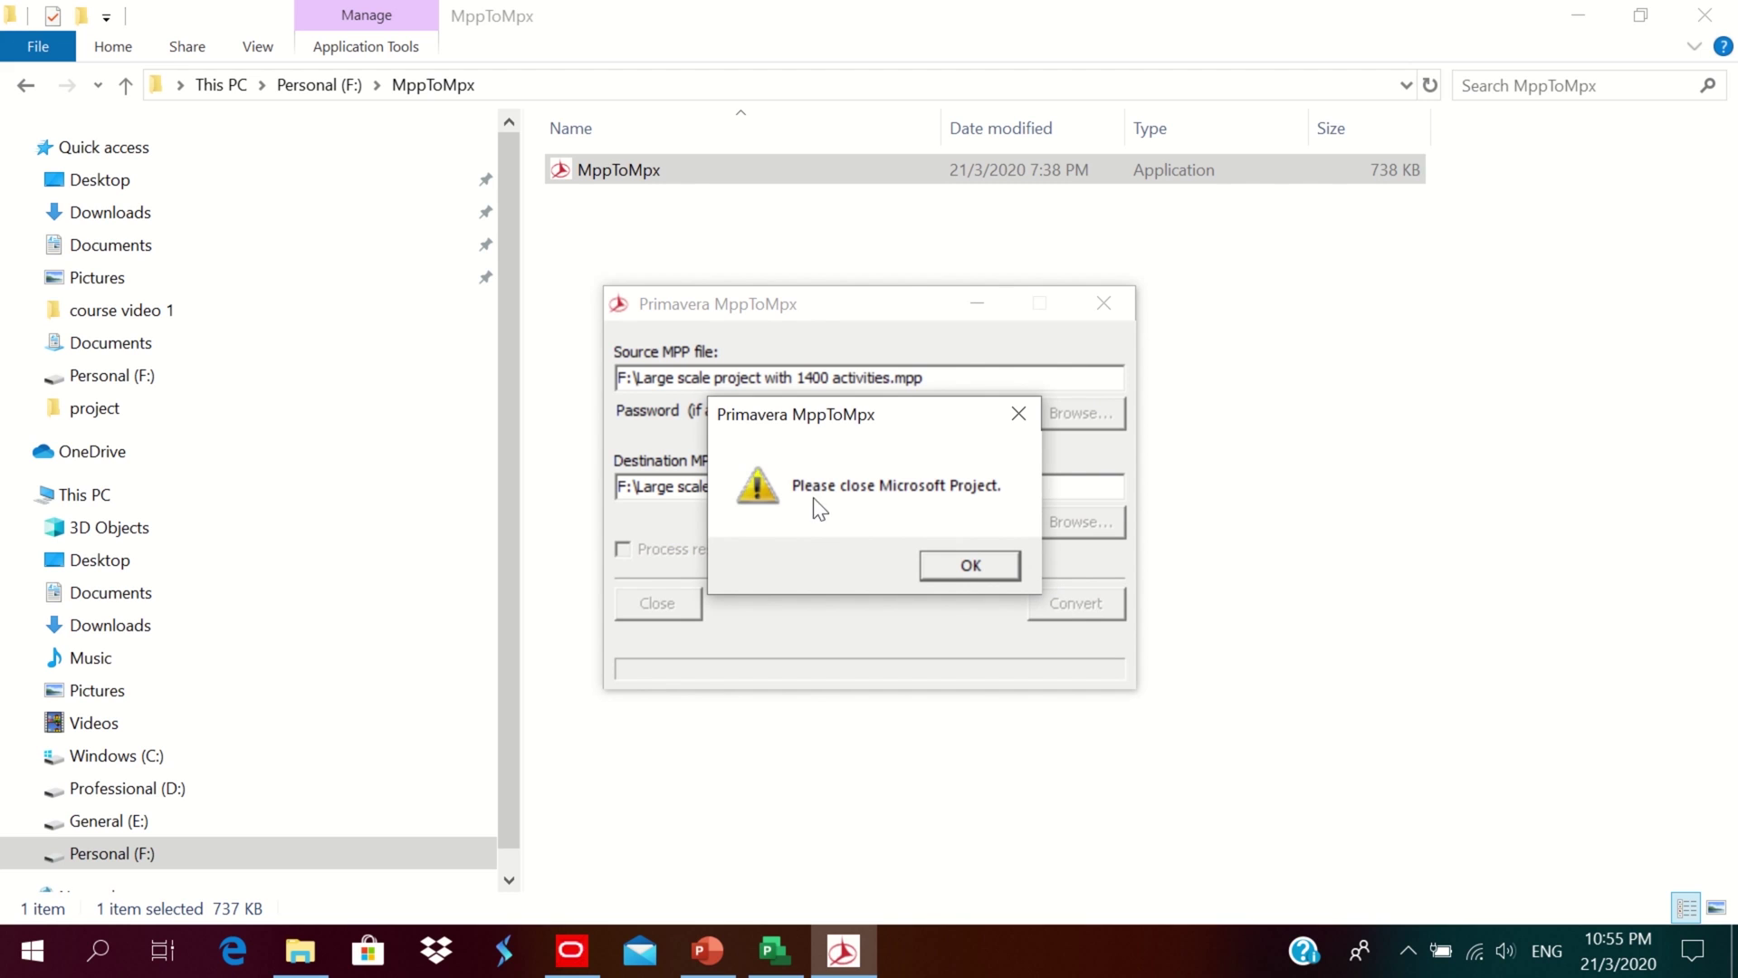
click(774, 951)
click(1705, 14)
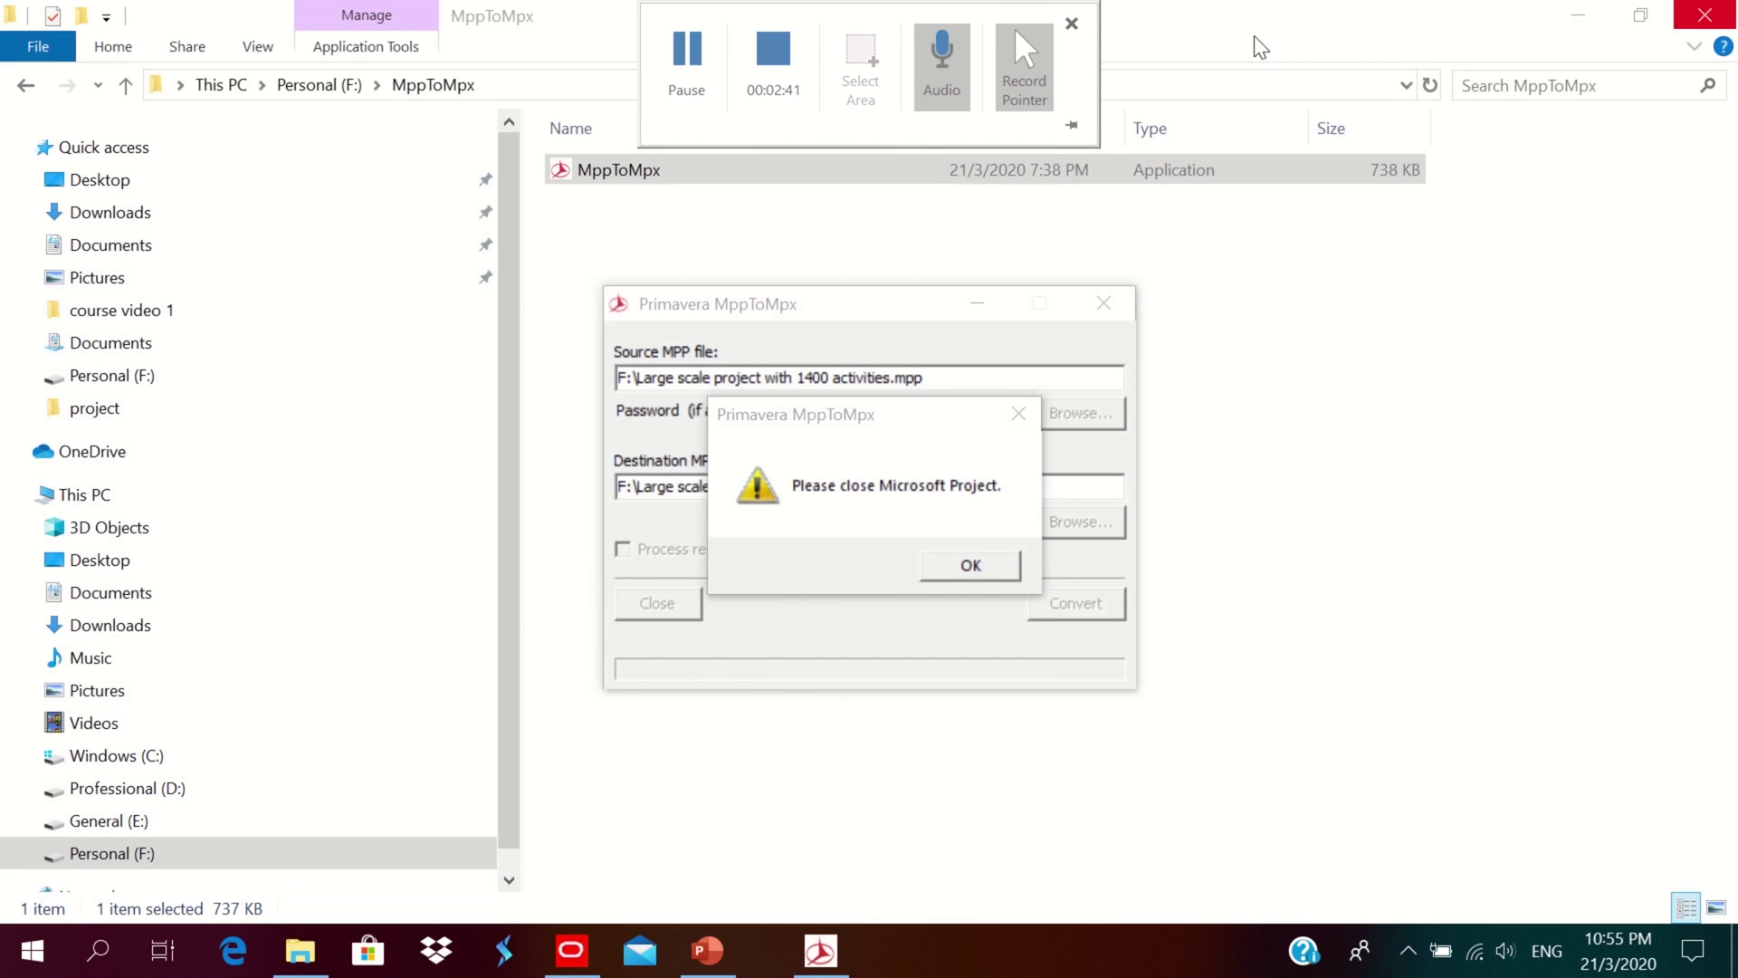
click(996, 568)
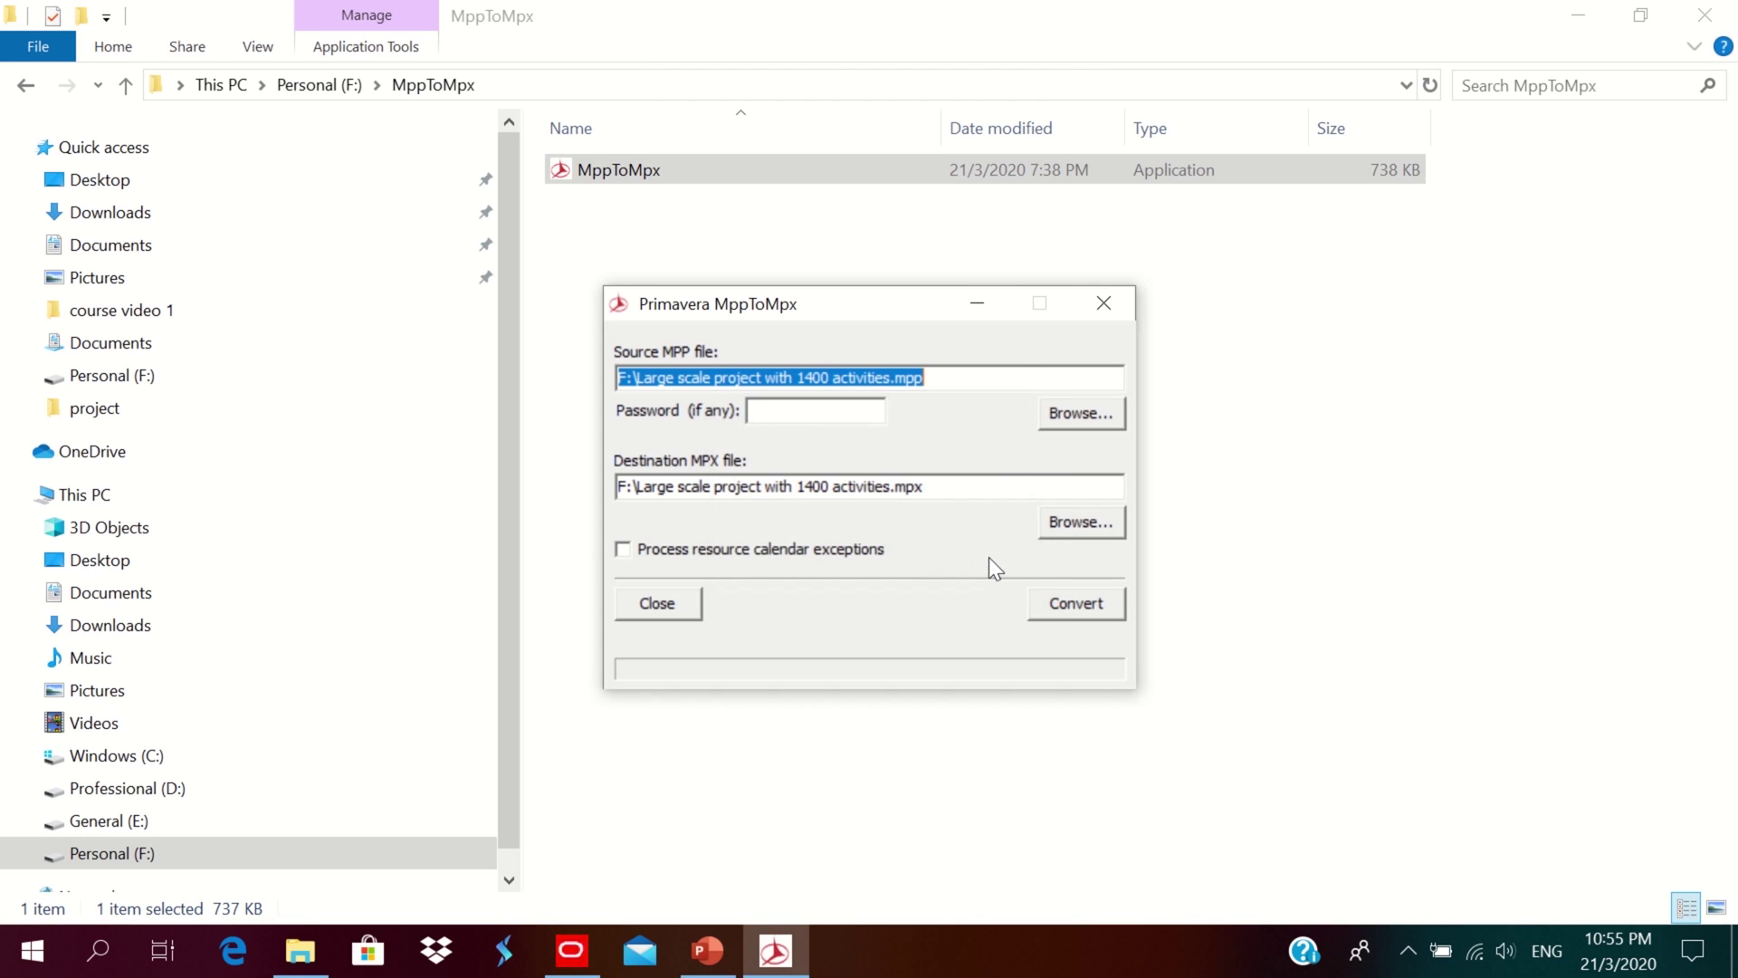
Run the conversion again and dismiss the Process complete message.
click(1047, 605)
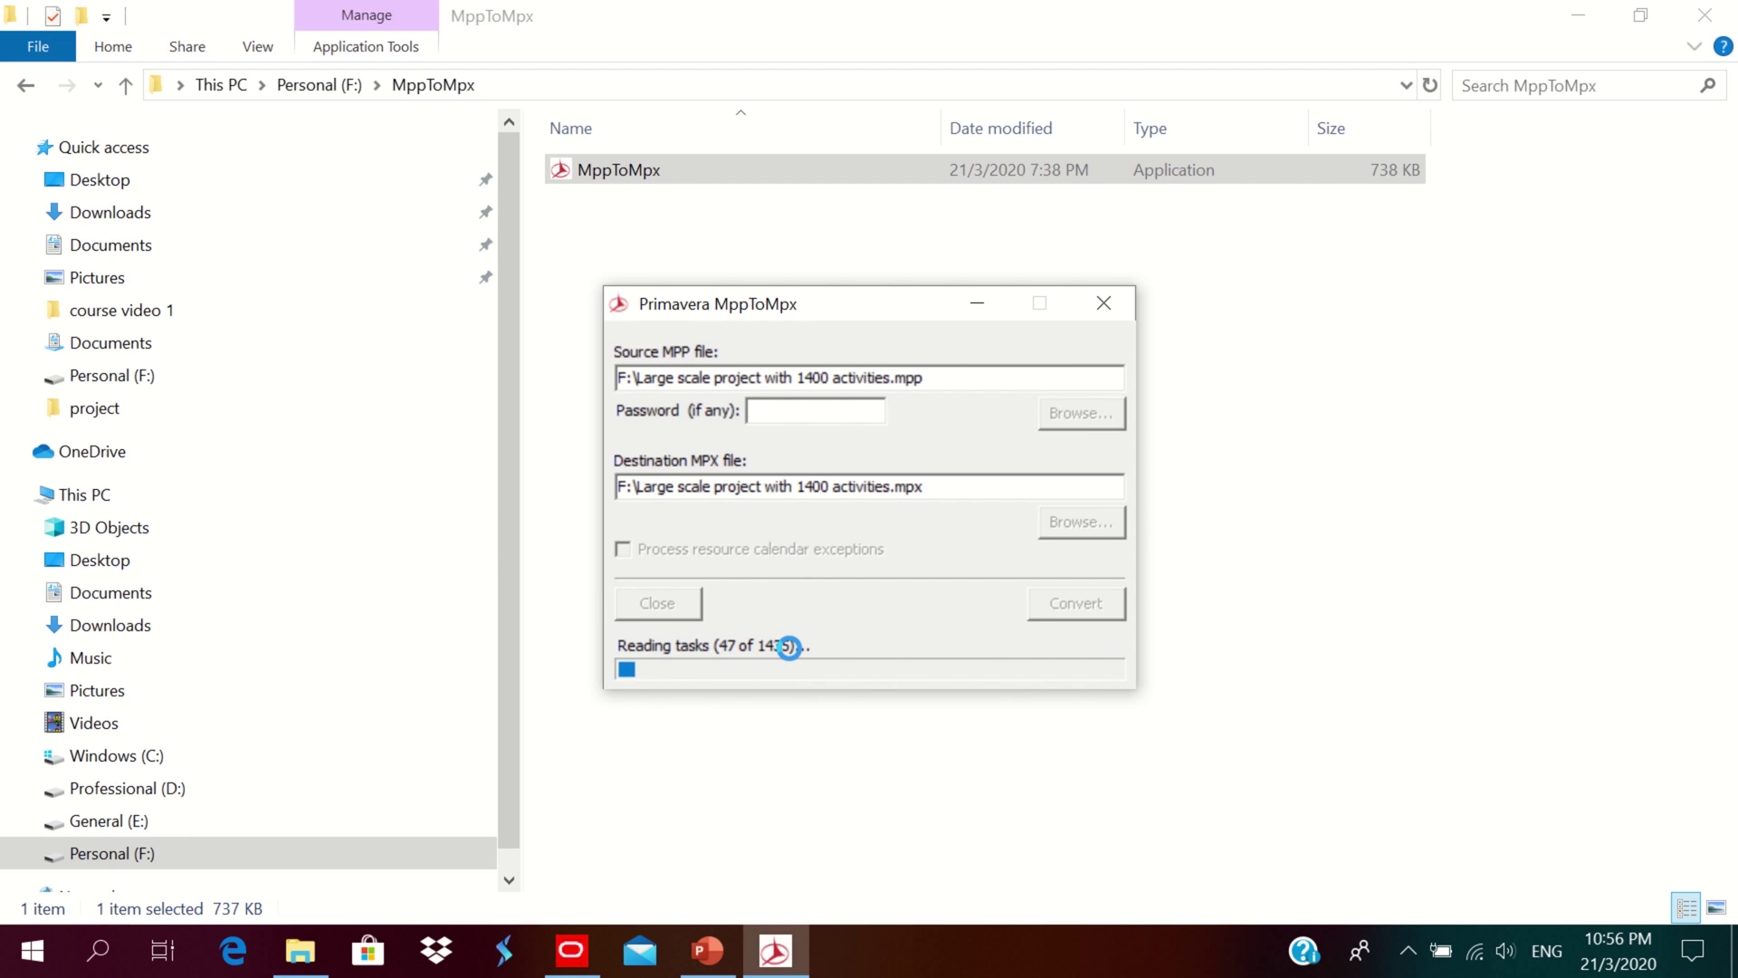
mouse_move(702, 13)
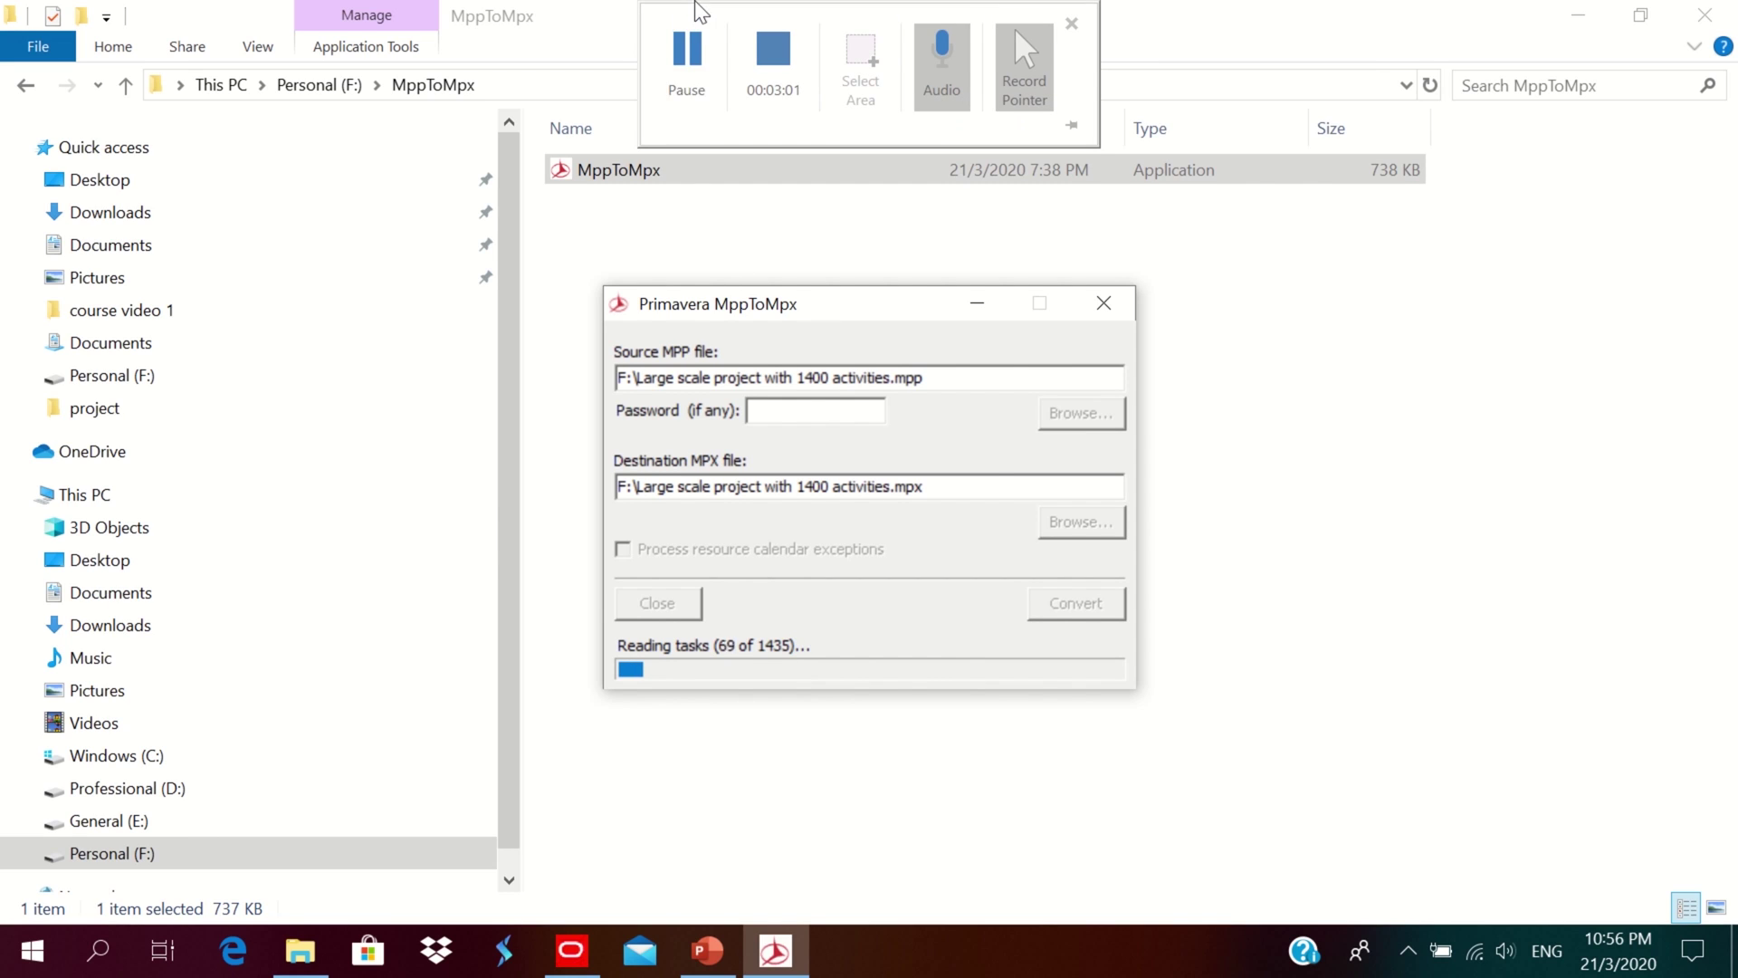
click(686, 50)
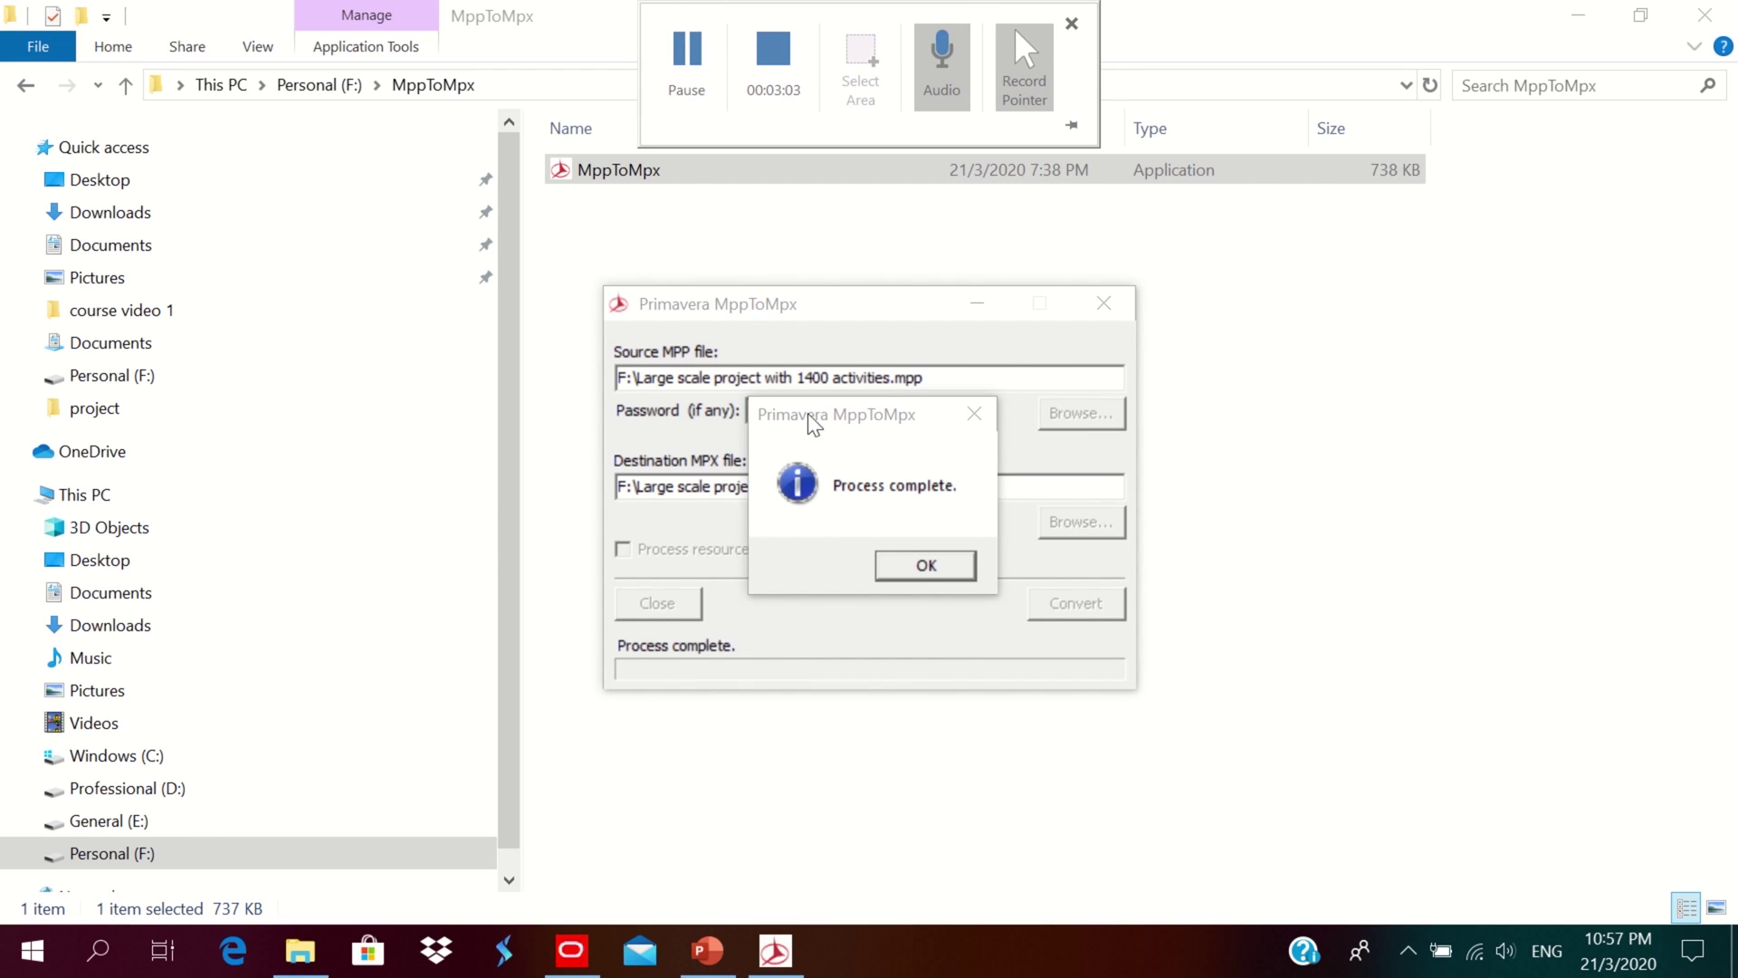
click(896, 561)
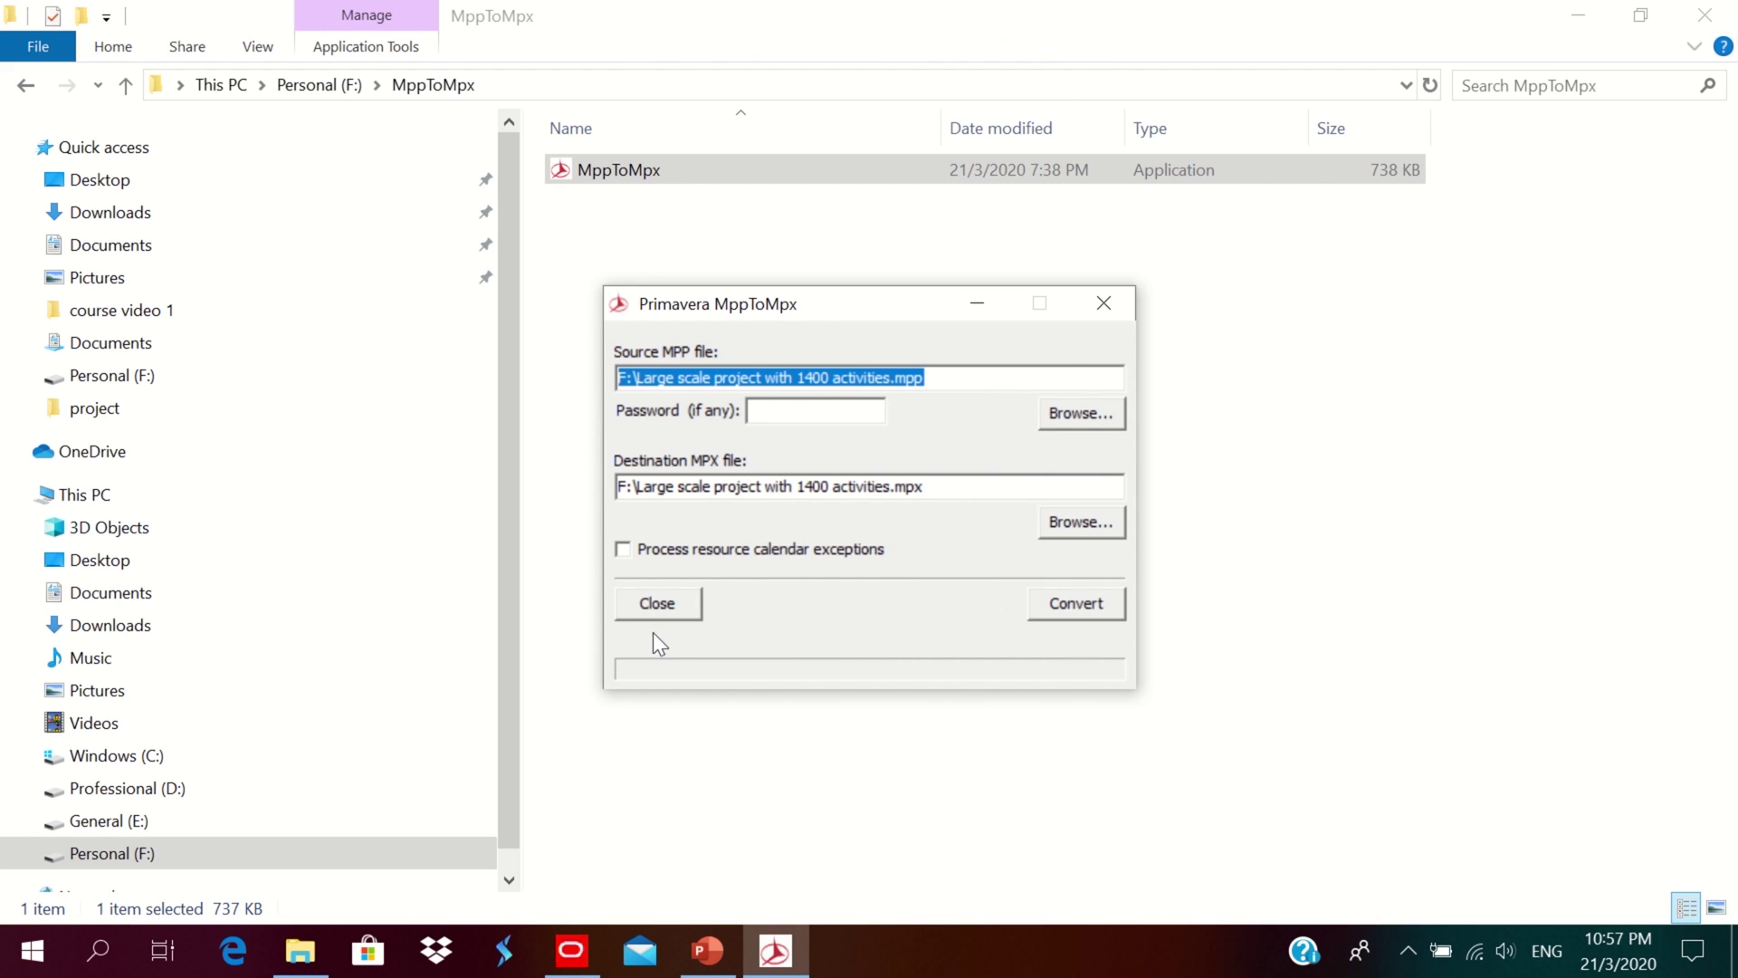
Switch the source to Sample Project.mpp and convert it to Sample Project.mpx on F:.
click(1099, 422)
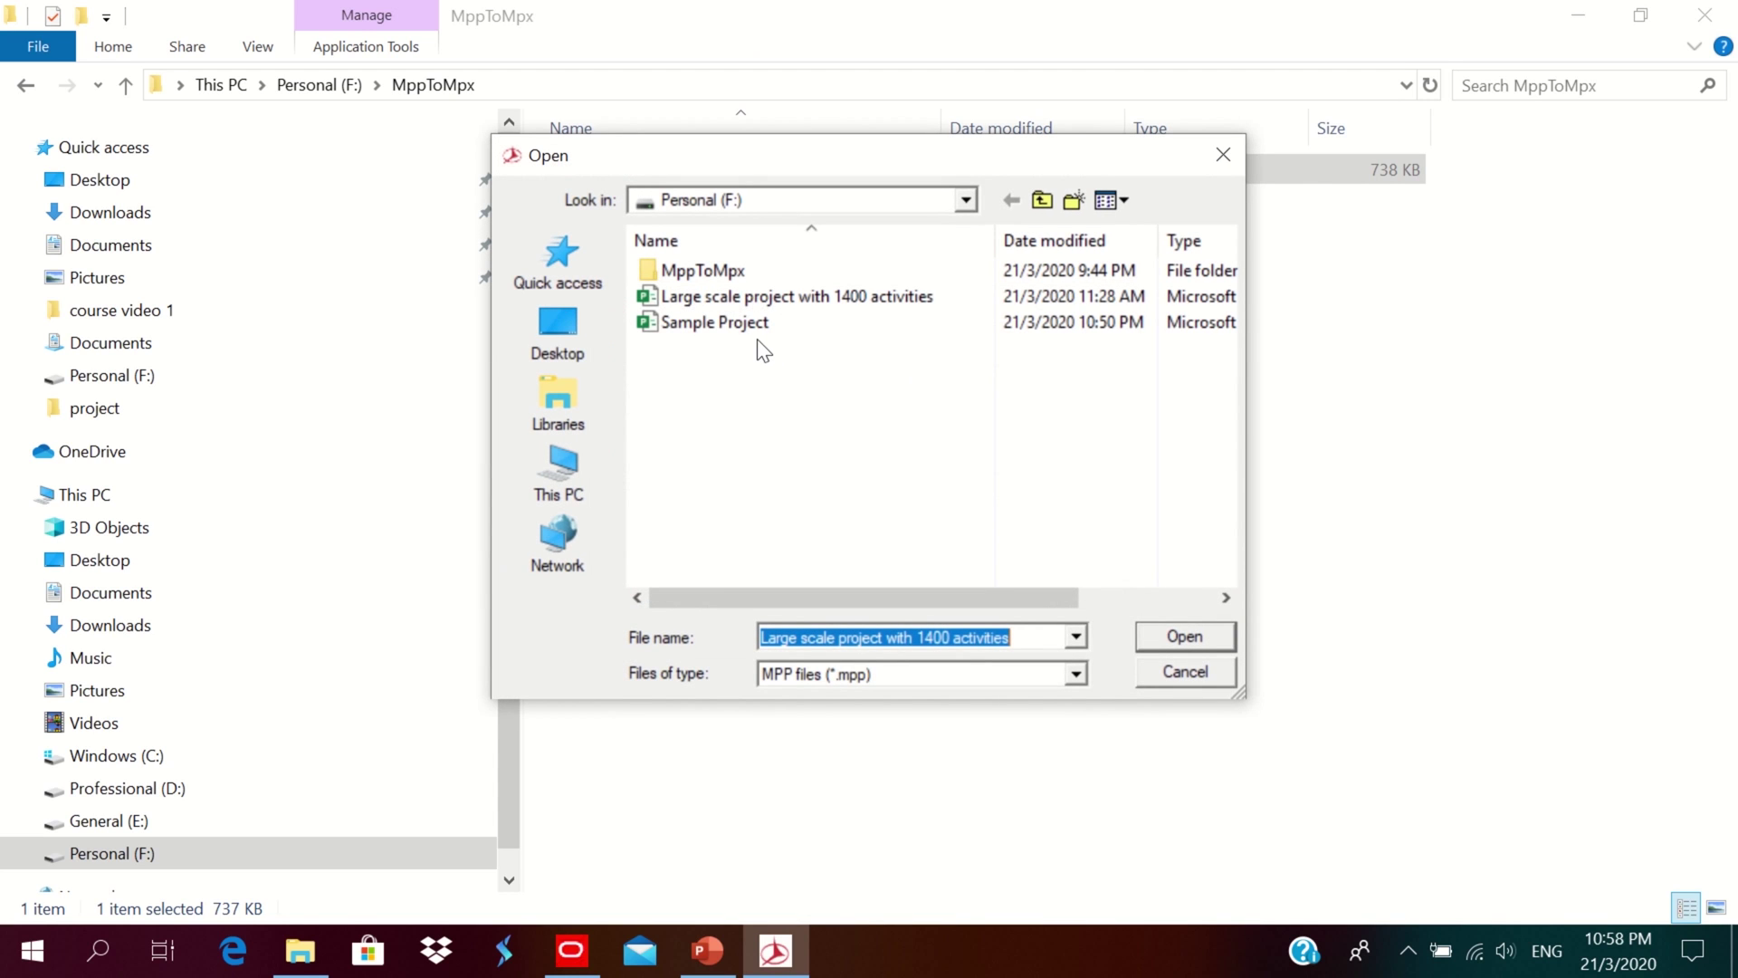
click(757, 326)
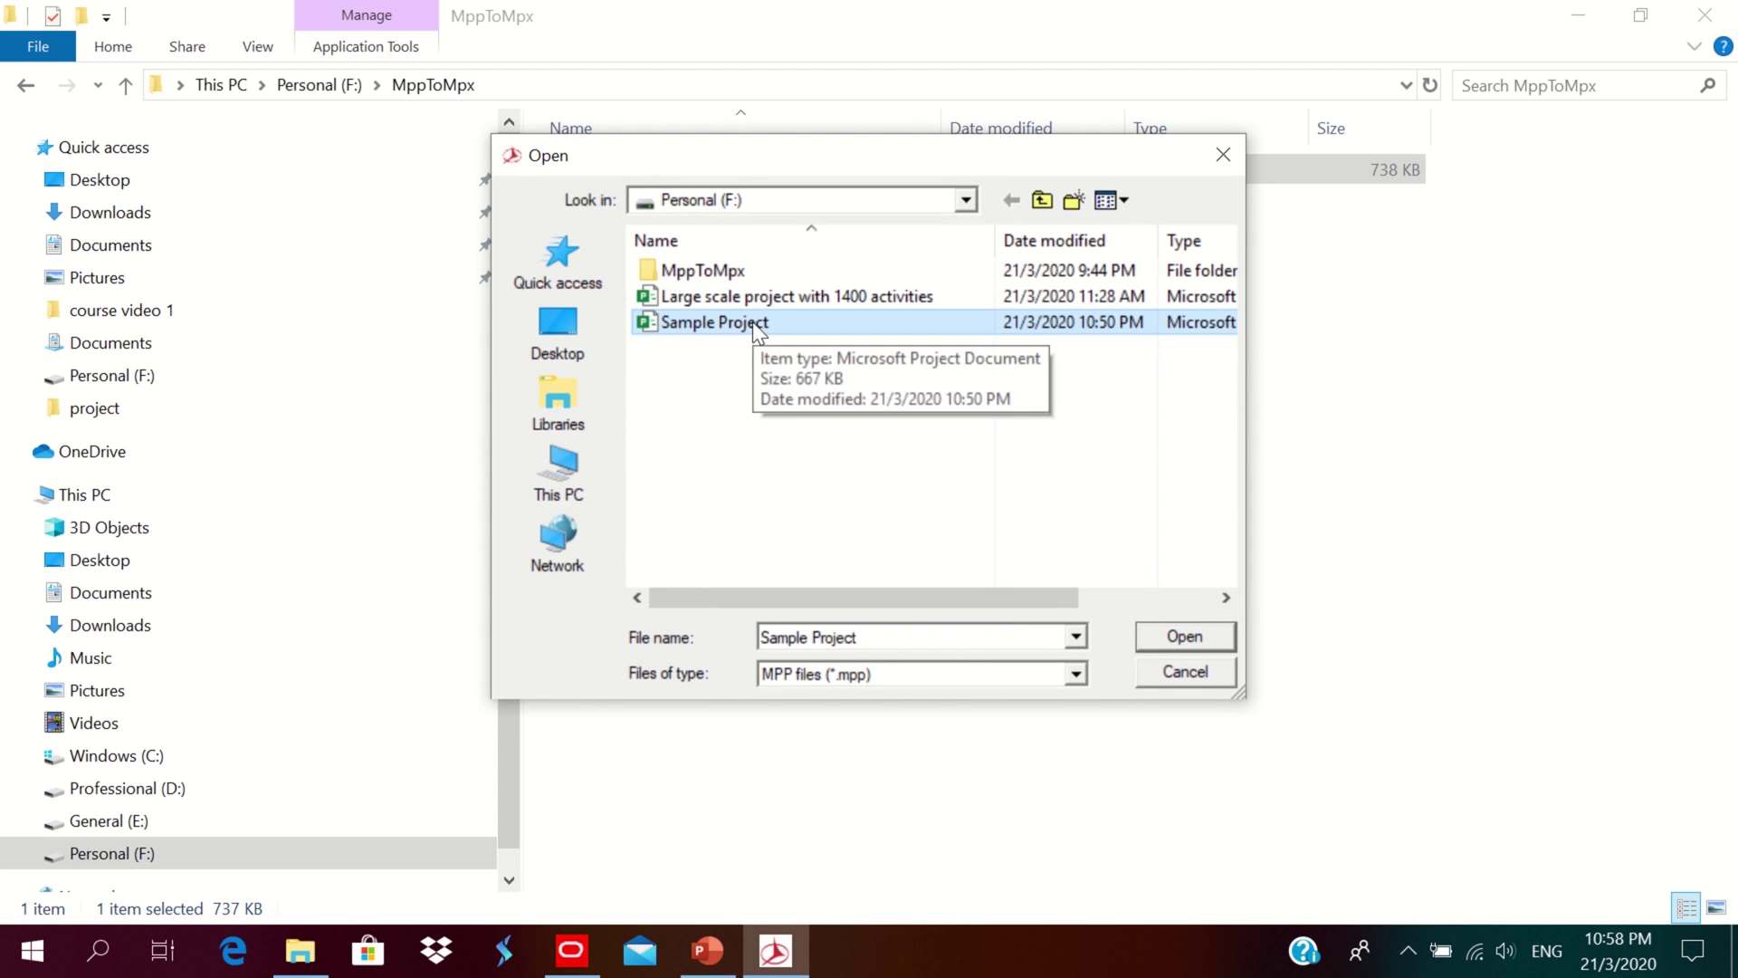
click(1185, 637)
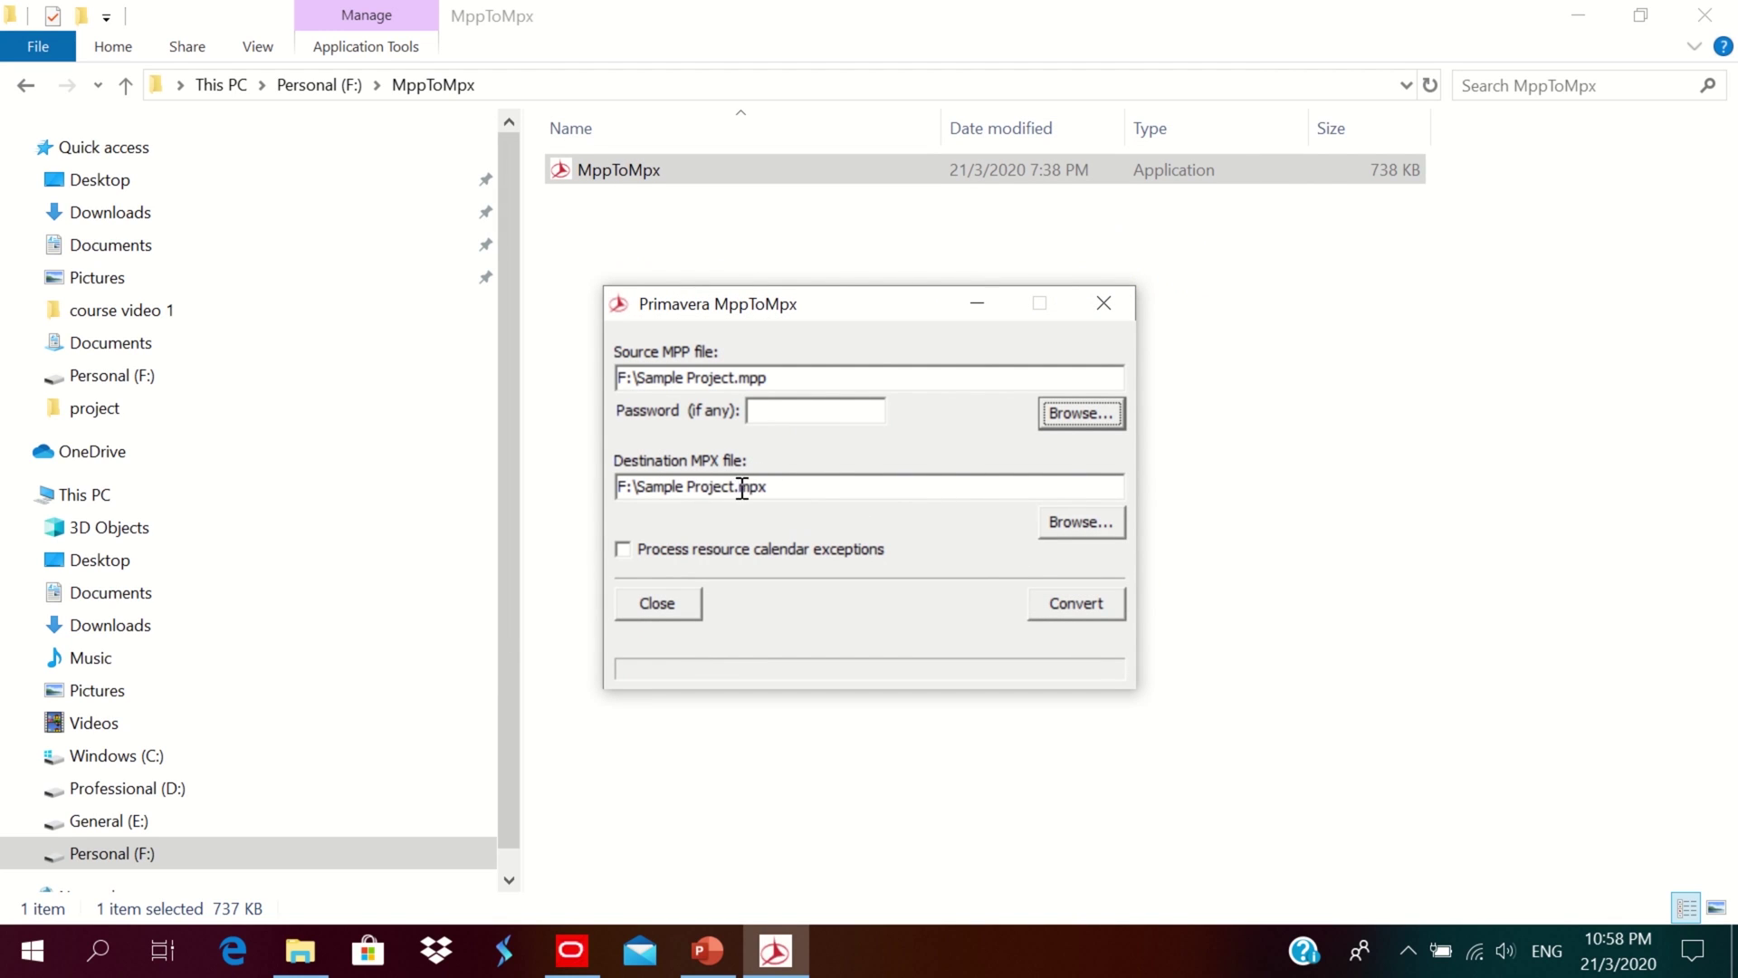
click(791, 489)
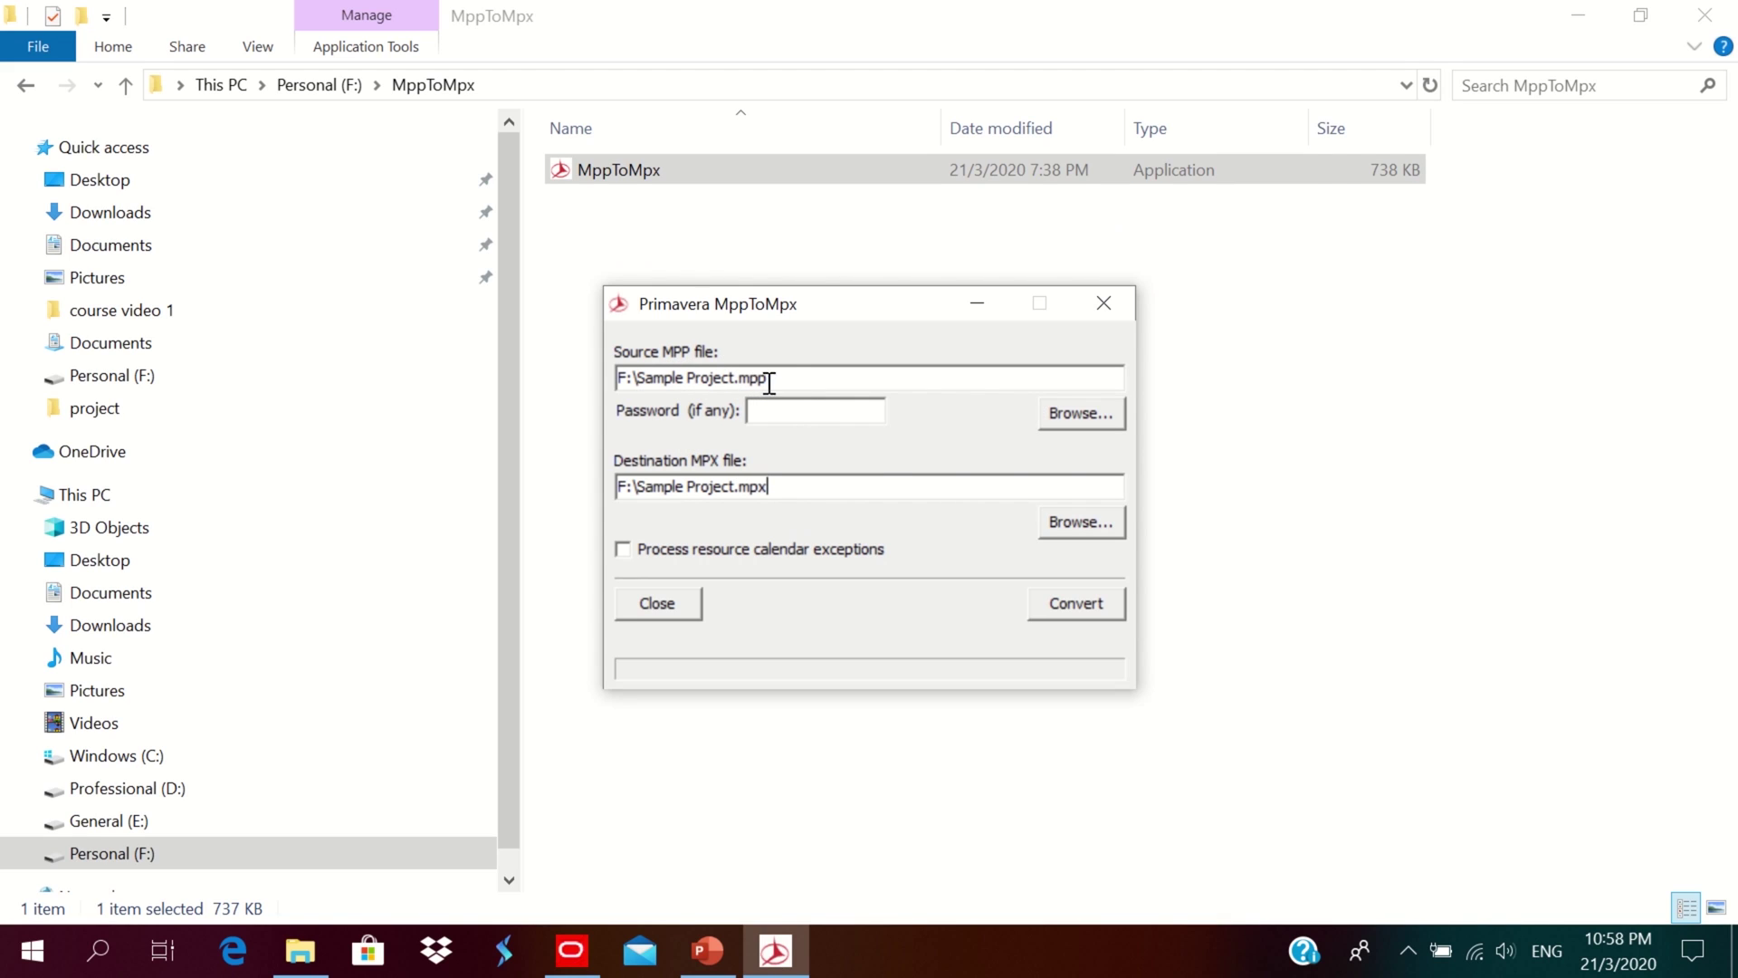
click(778, 410)
click(1046, 601)
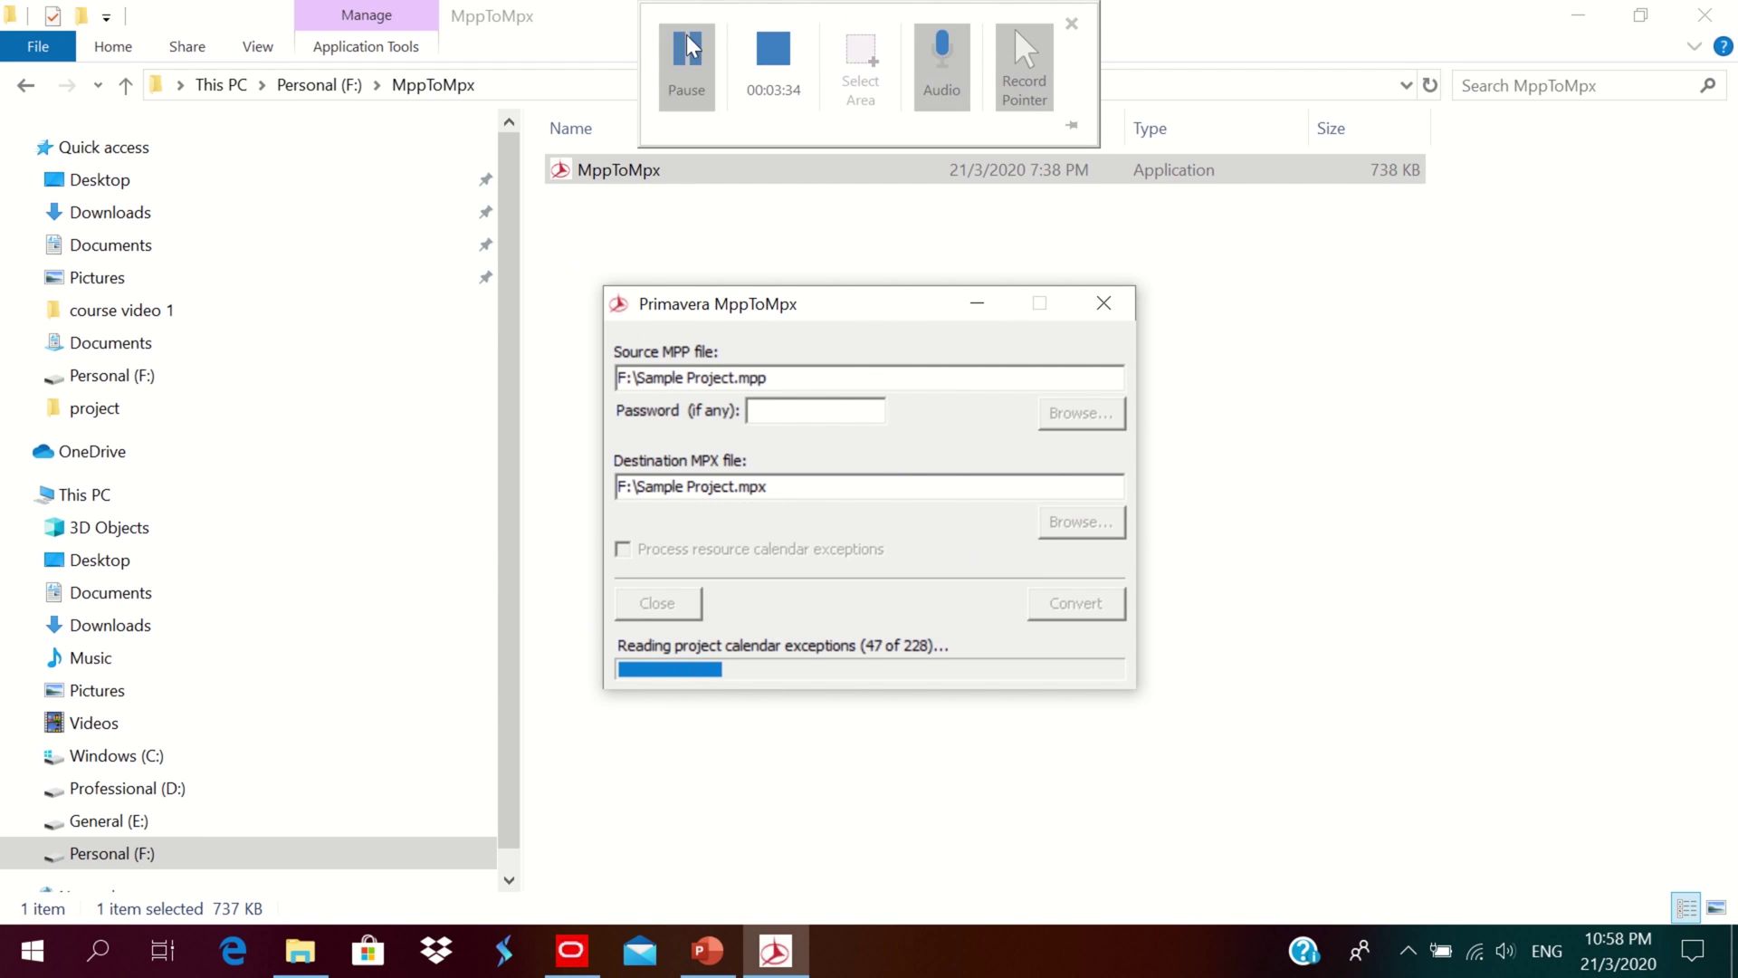
click(690, 45)
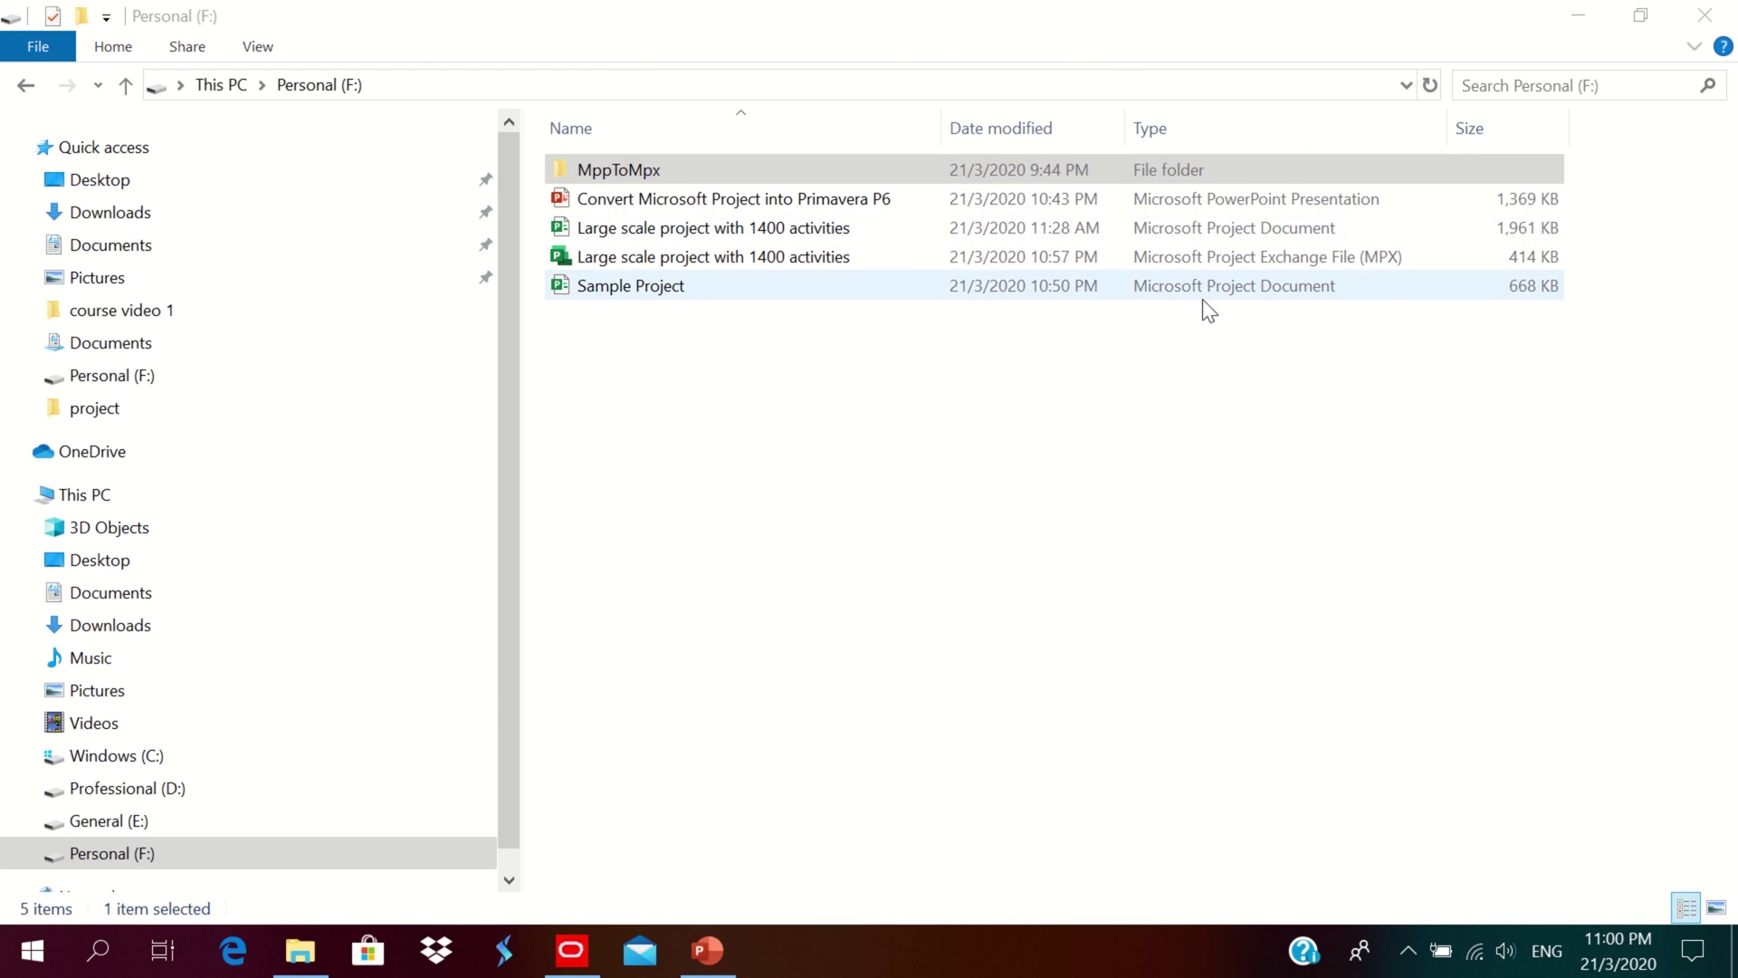
In the Import wizard choose MPX format, keep Project as import type, and advance to Files to Import.
click(737, 260)
click(572, 952)
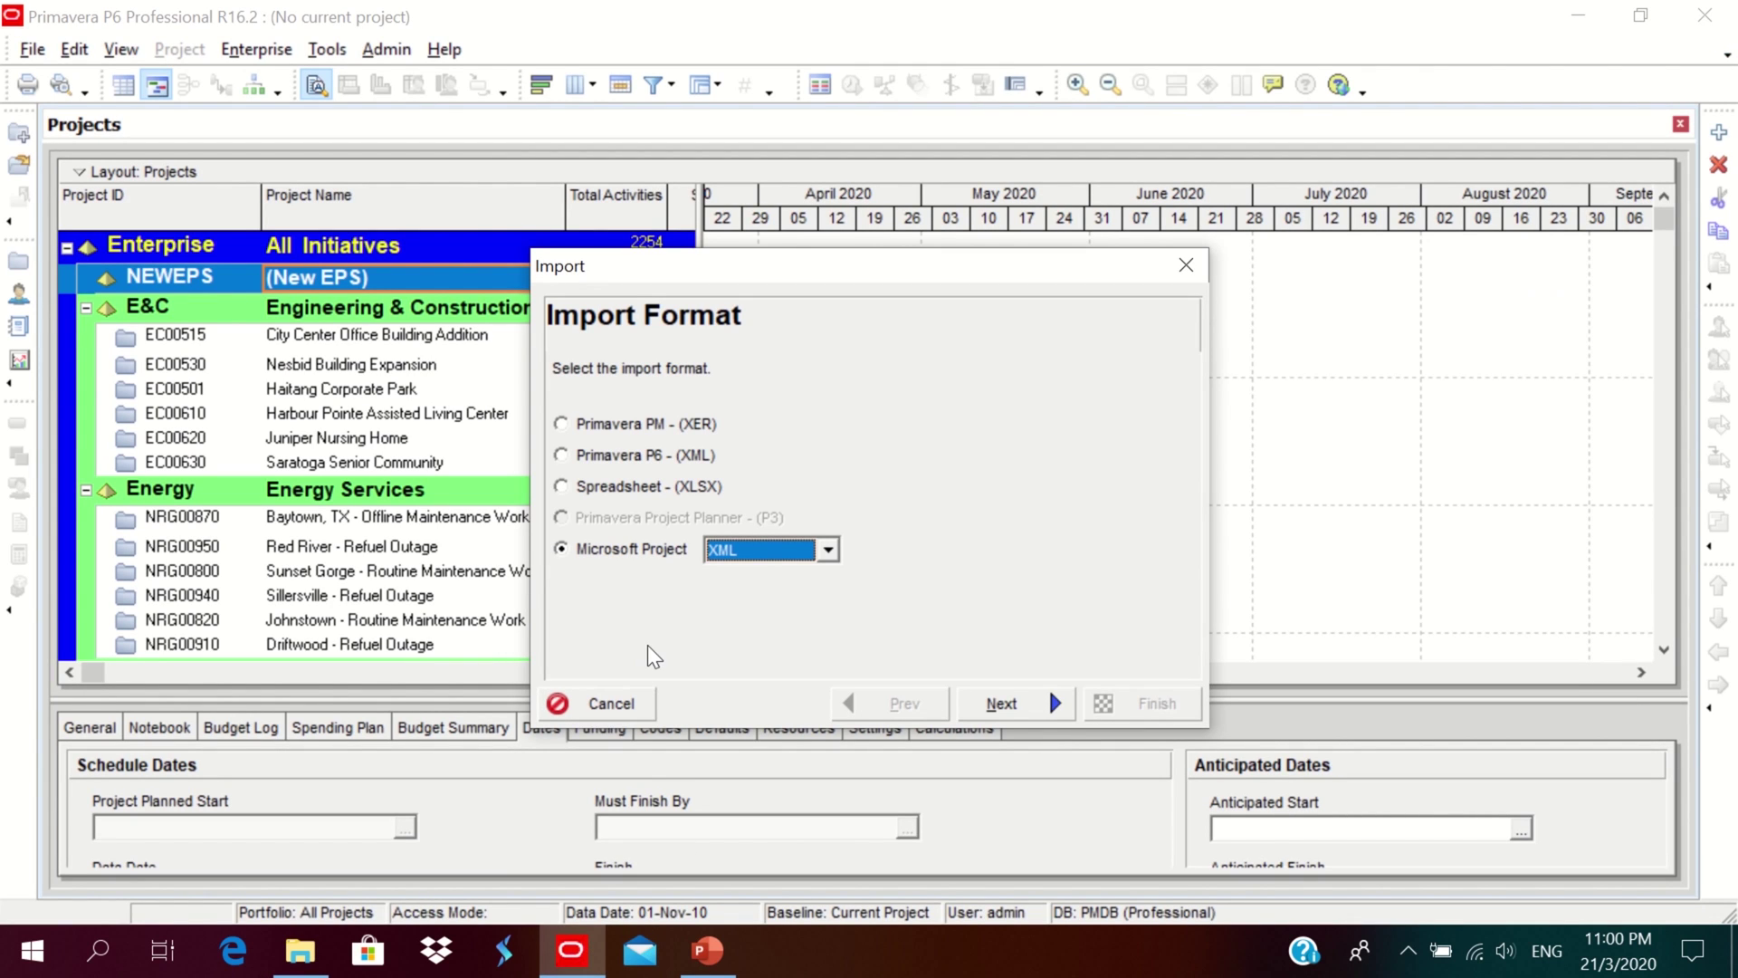
click(828, 550)
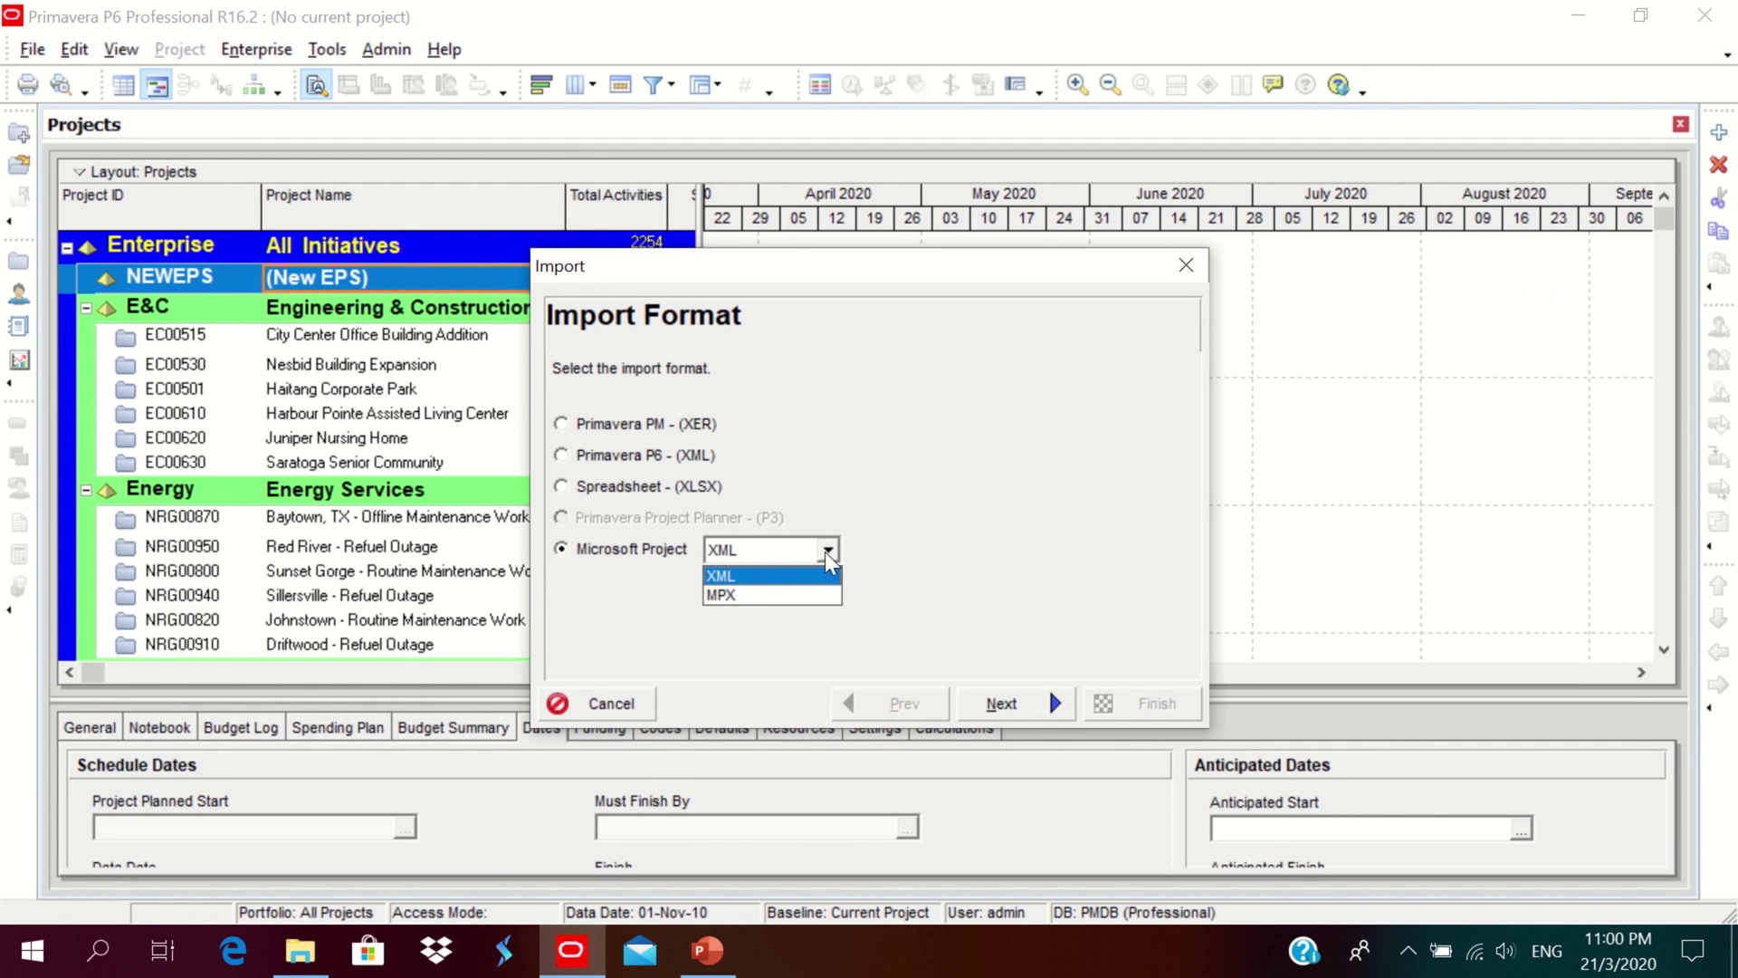
click(796, 596)
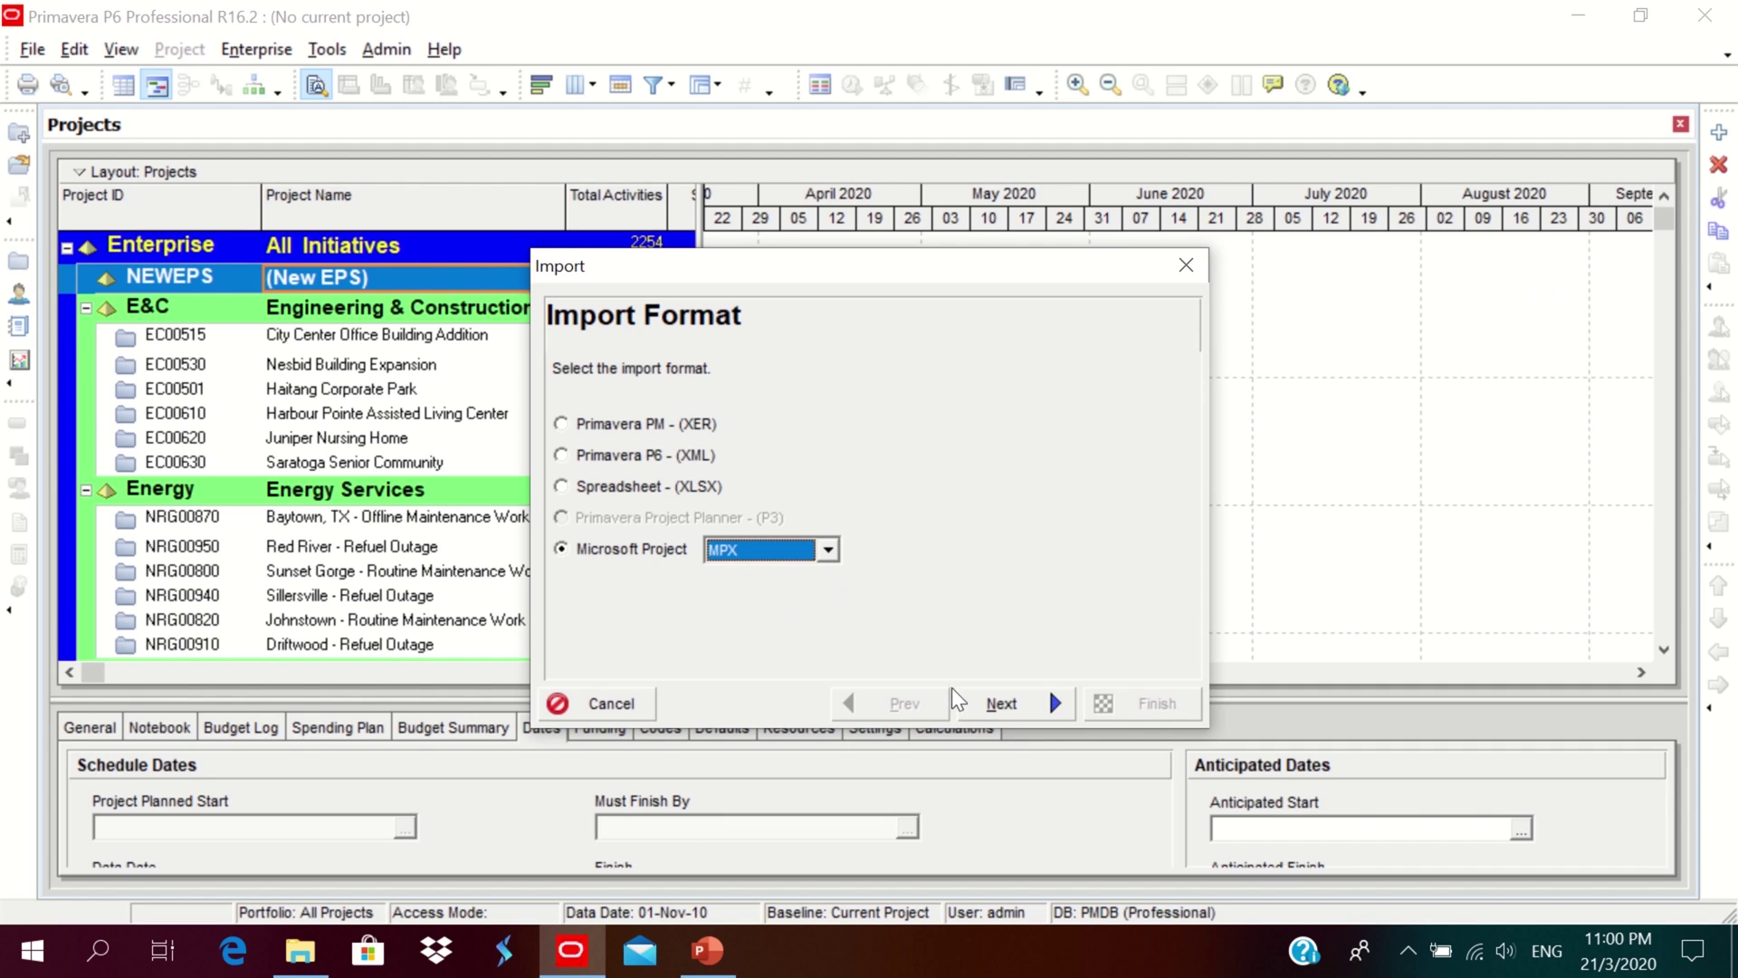
click(991, 703)
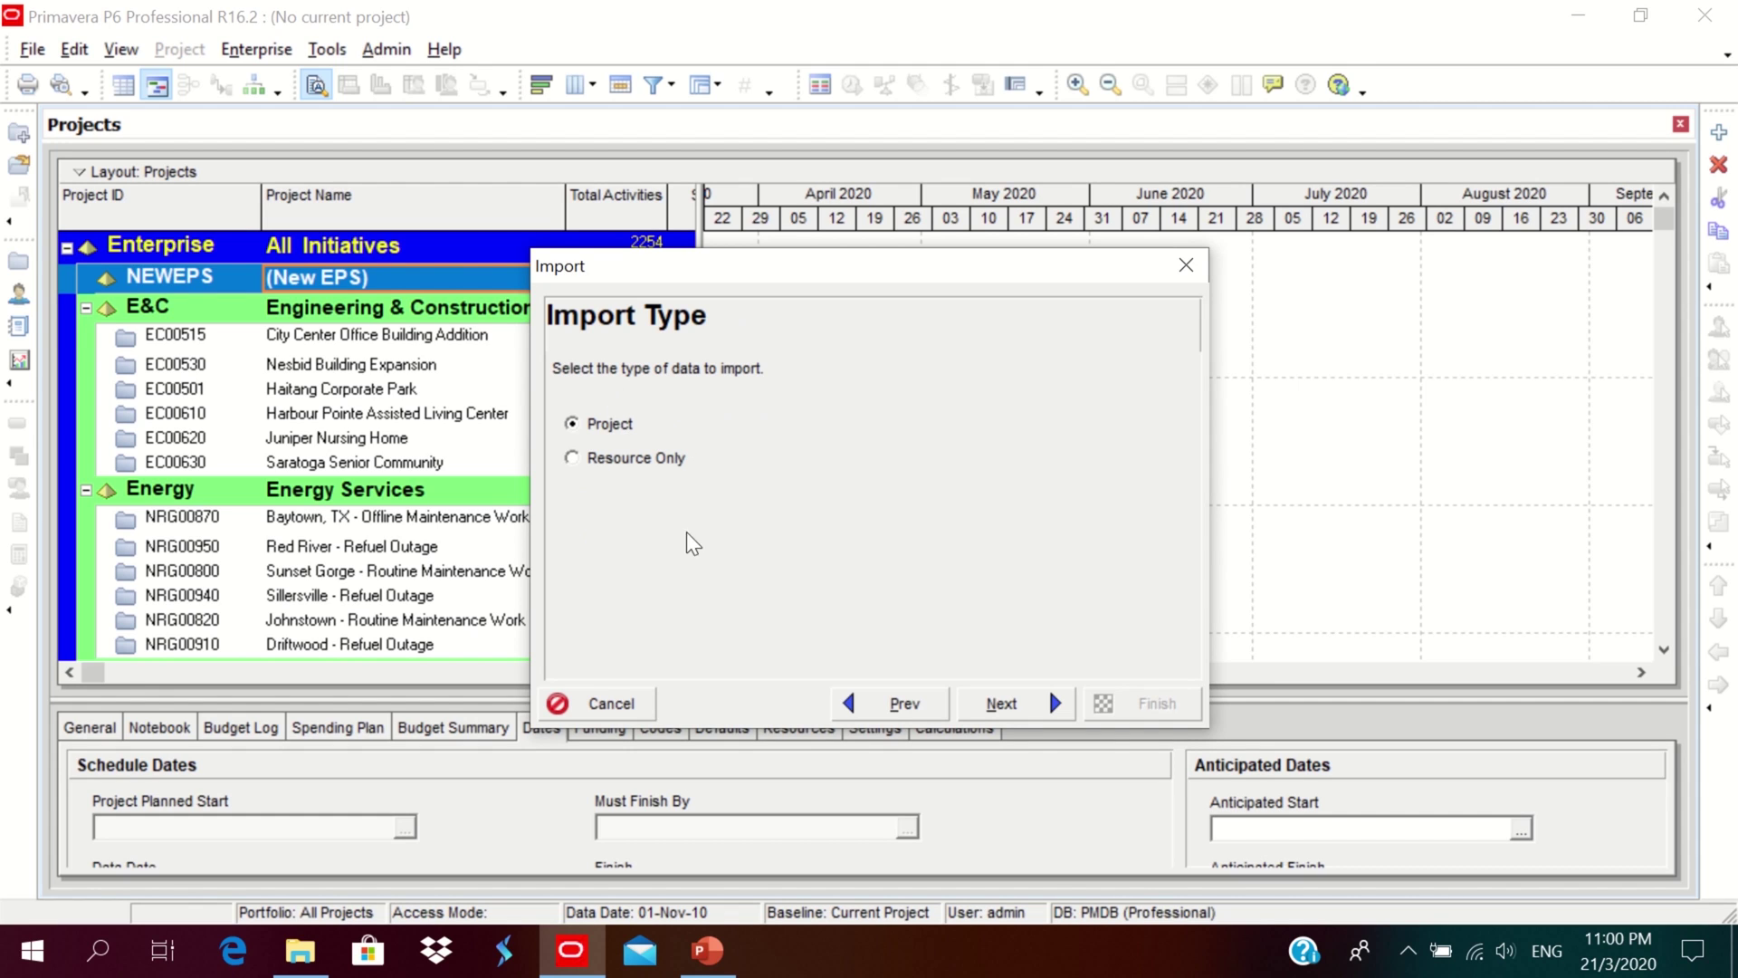
click(1008, 706)
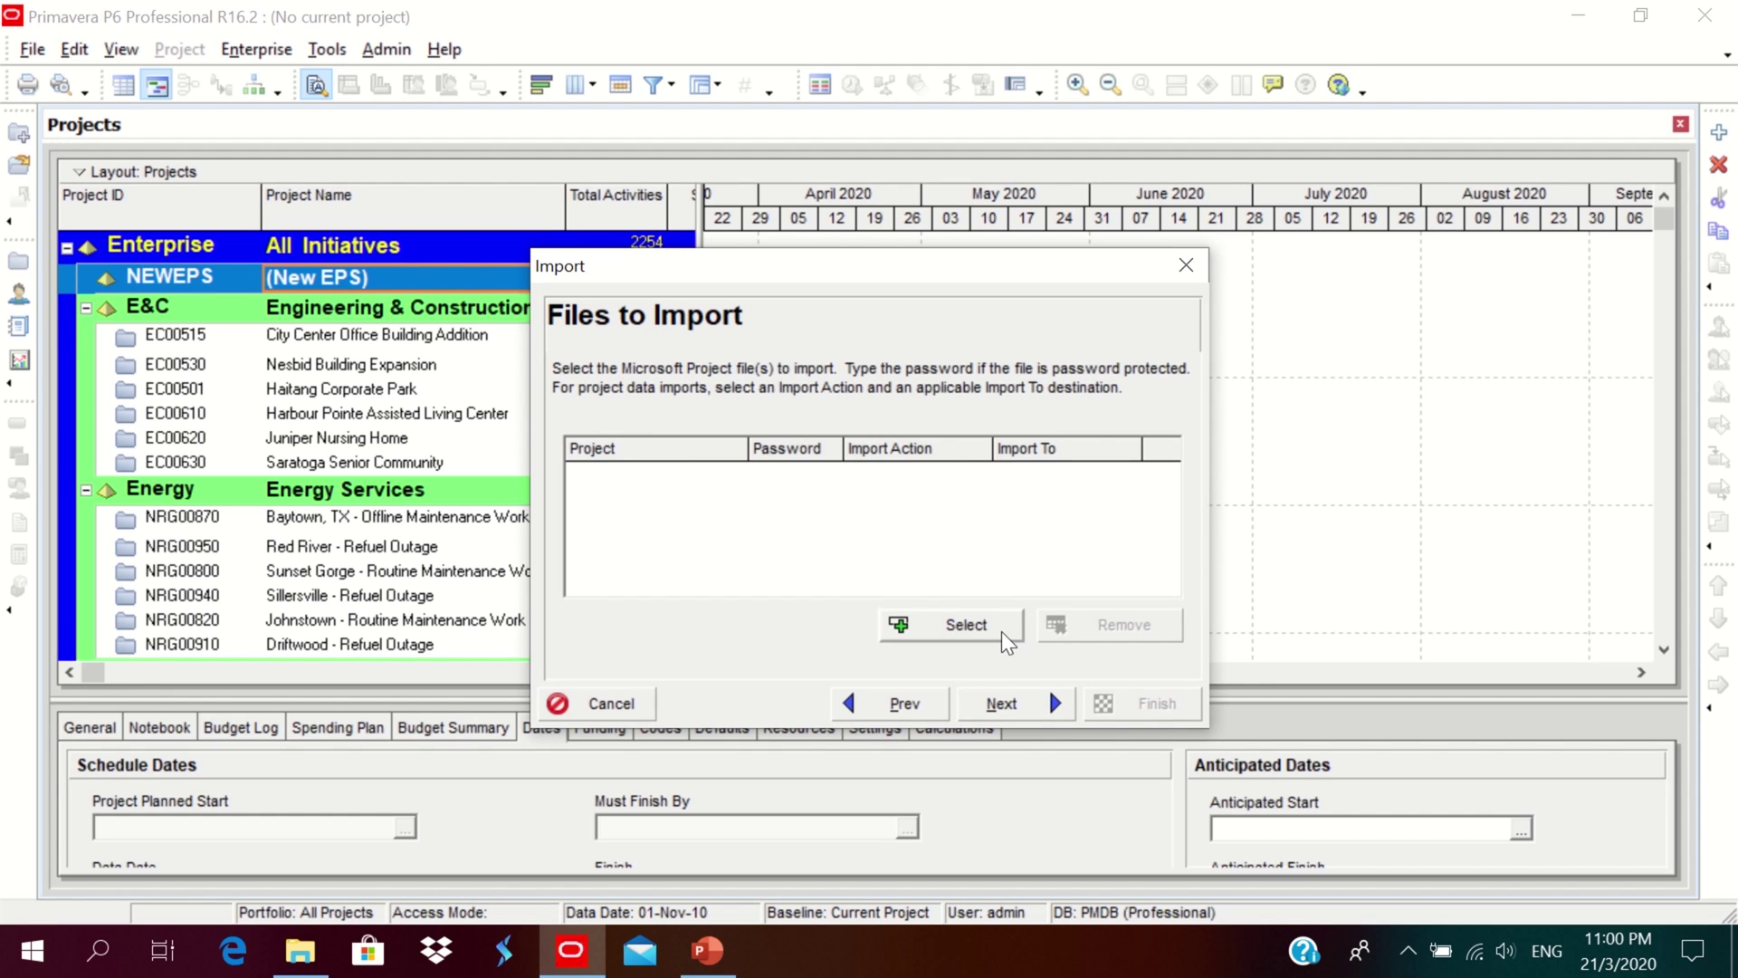
Add the Large scale project with 1400 activities MPX file from Personal (F:) to the import list.
click(902, 623)
click(567, 466)
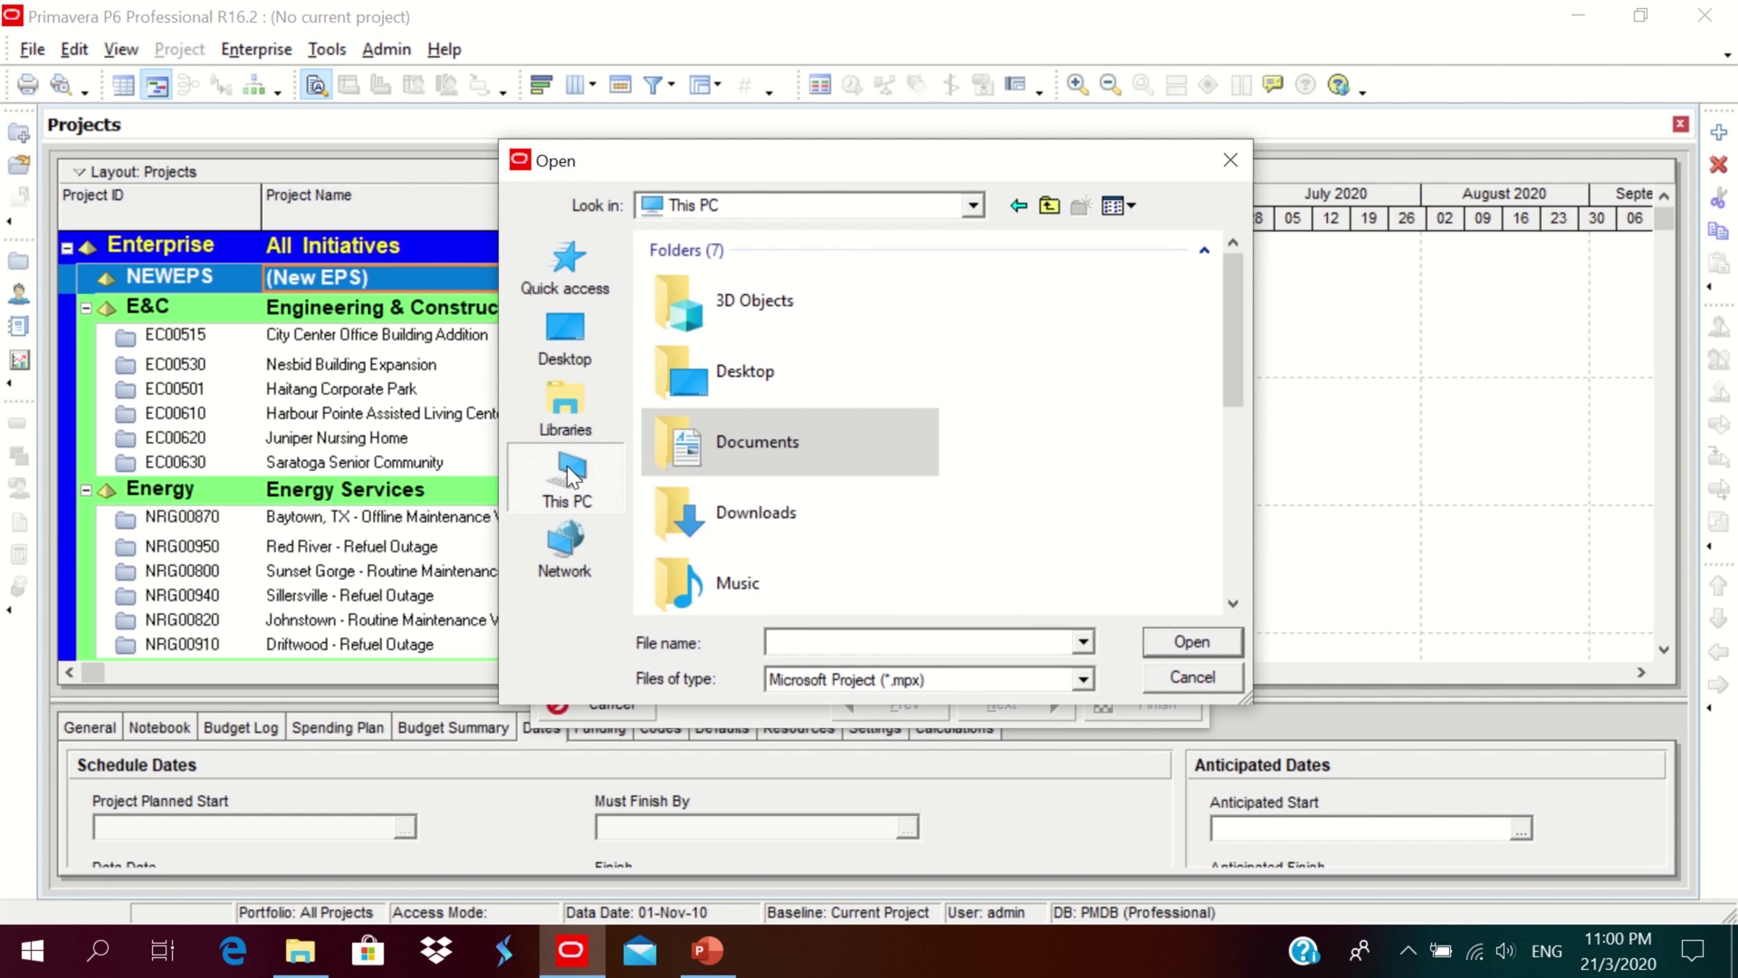
drag(1241, 378, 1224, 572)
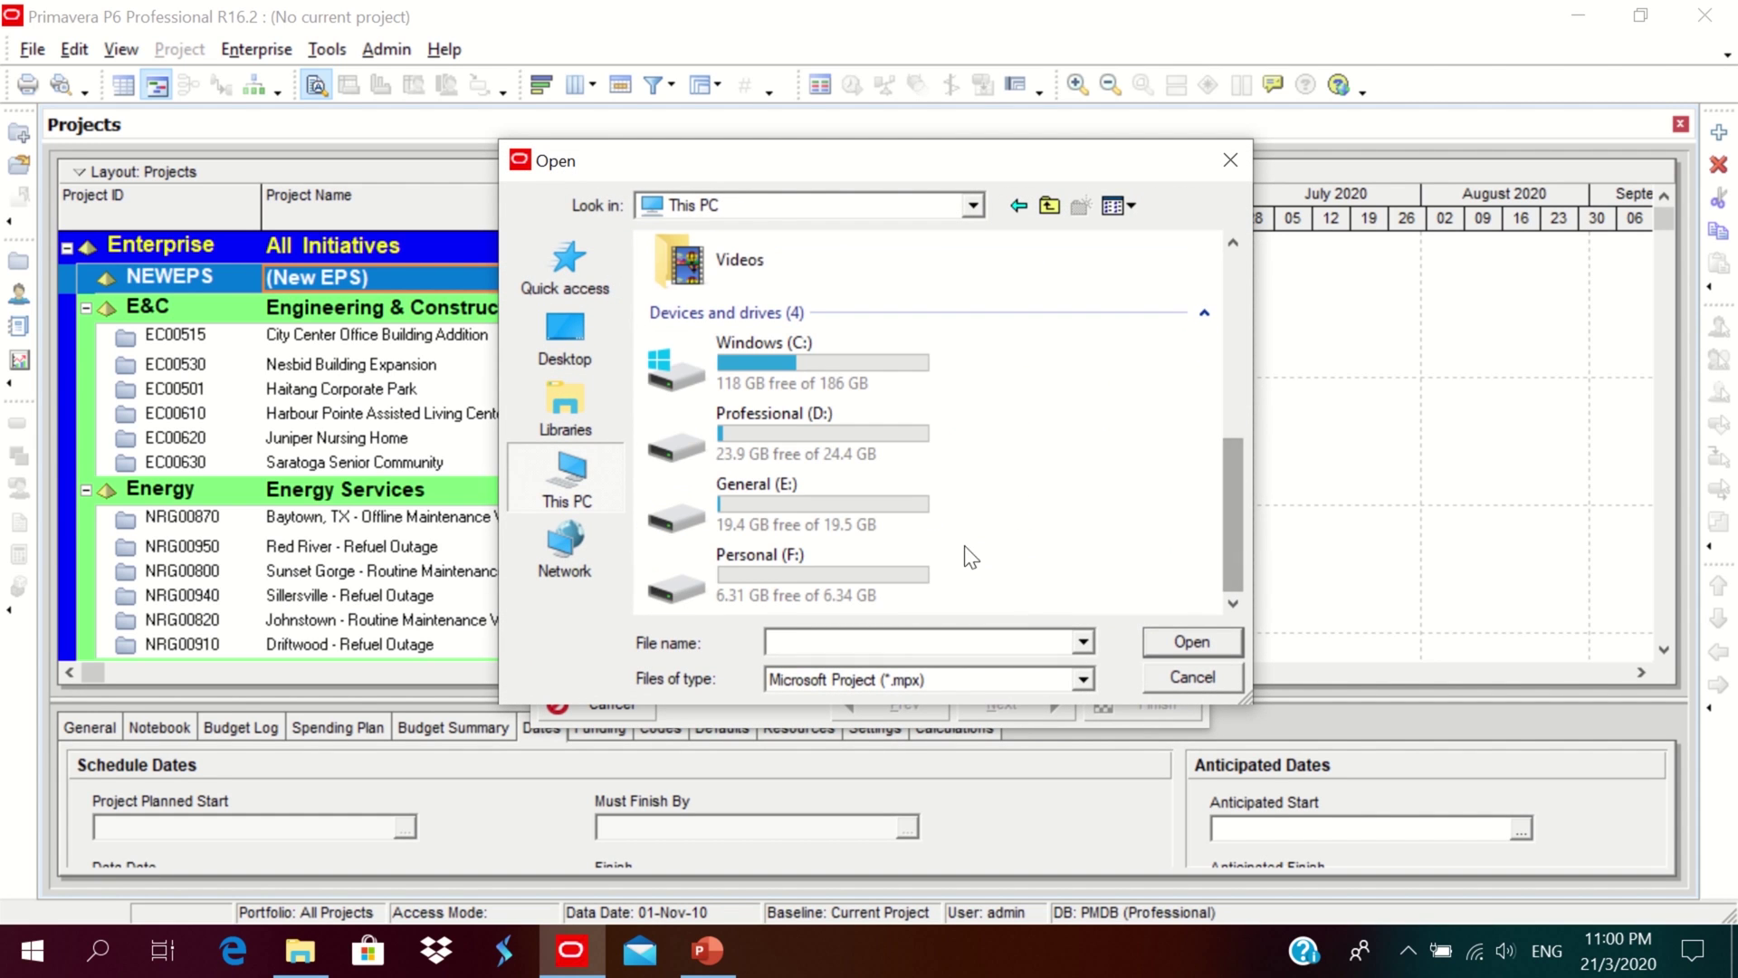
double_click(885, 552)
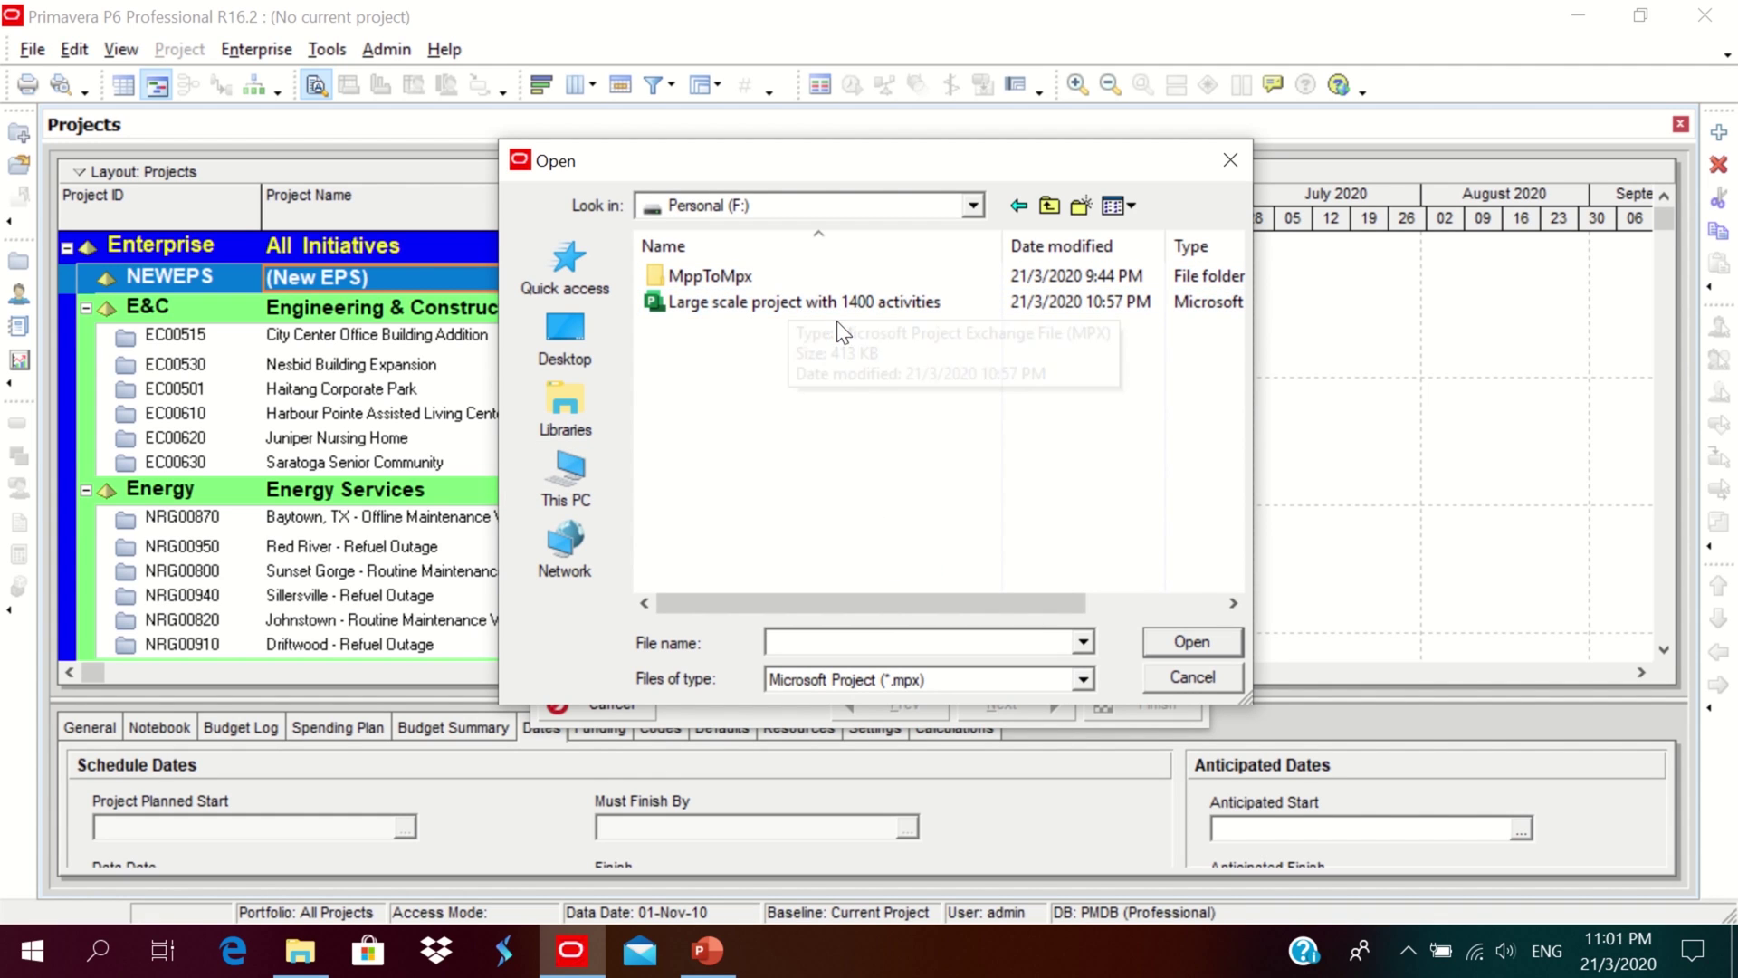
click(771, 308)
click(1187, 640)
Set the file to import as a new project into NEWEPS.
click(877, 502)
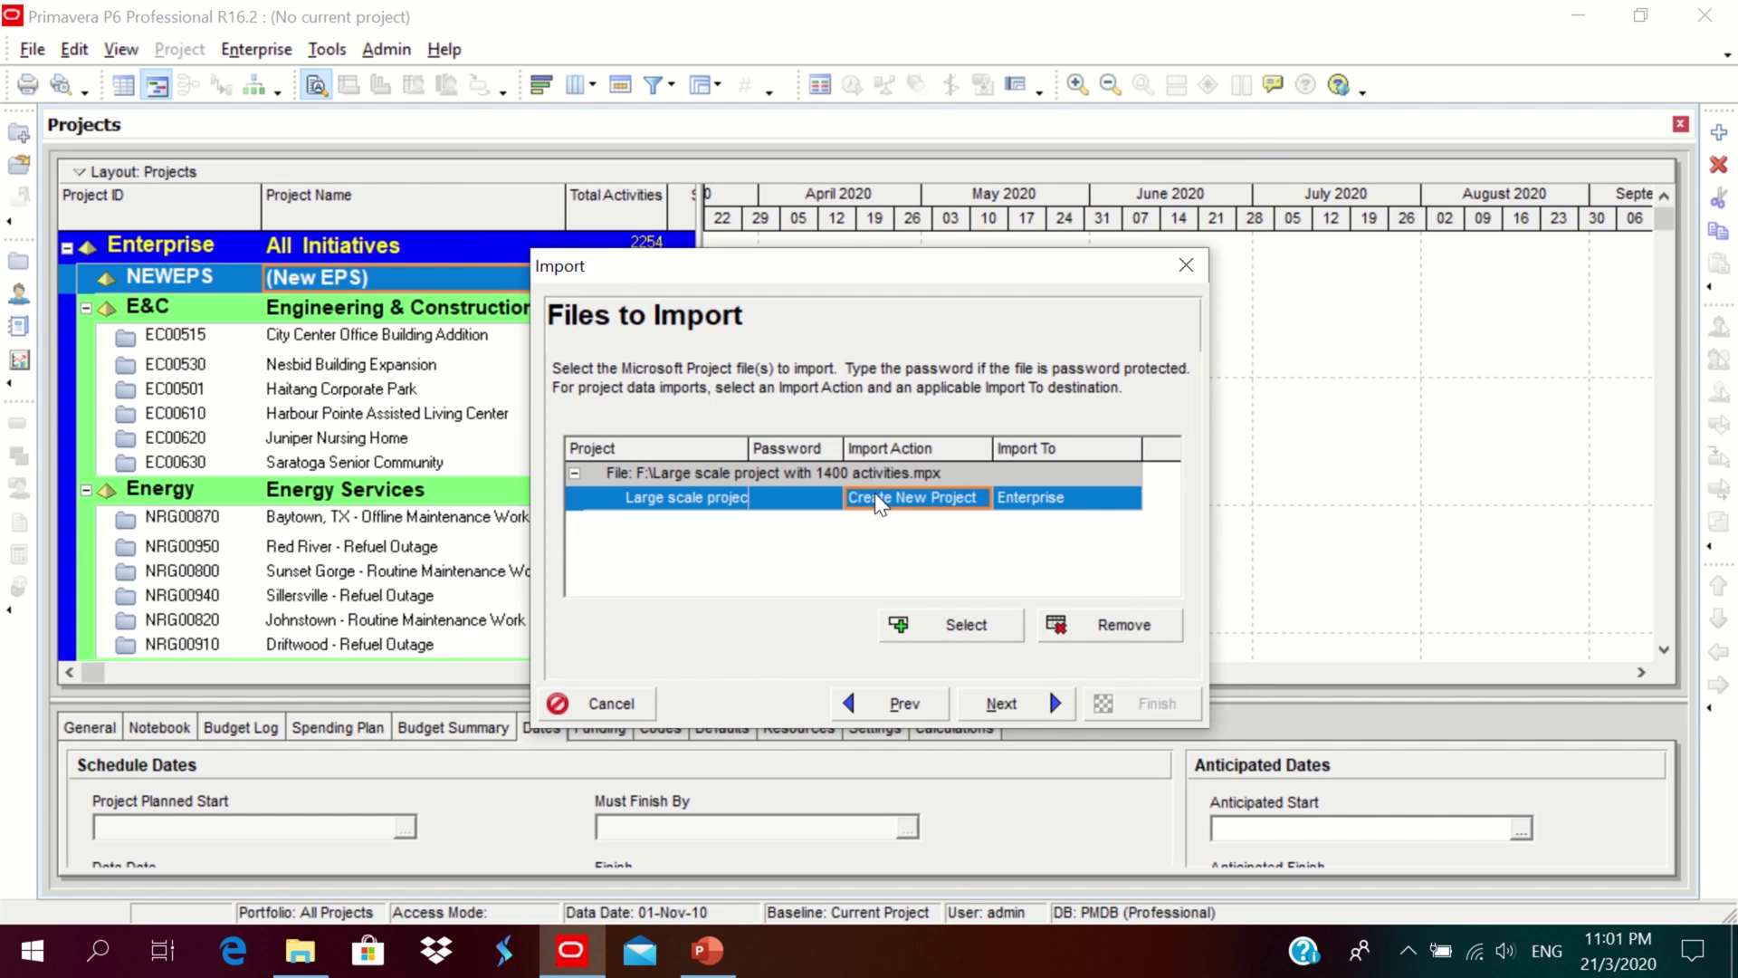
double_click(1059, 501)
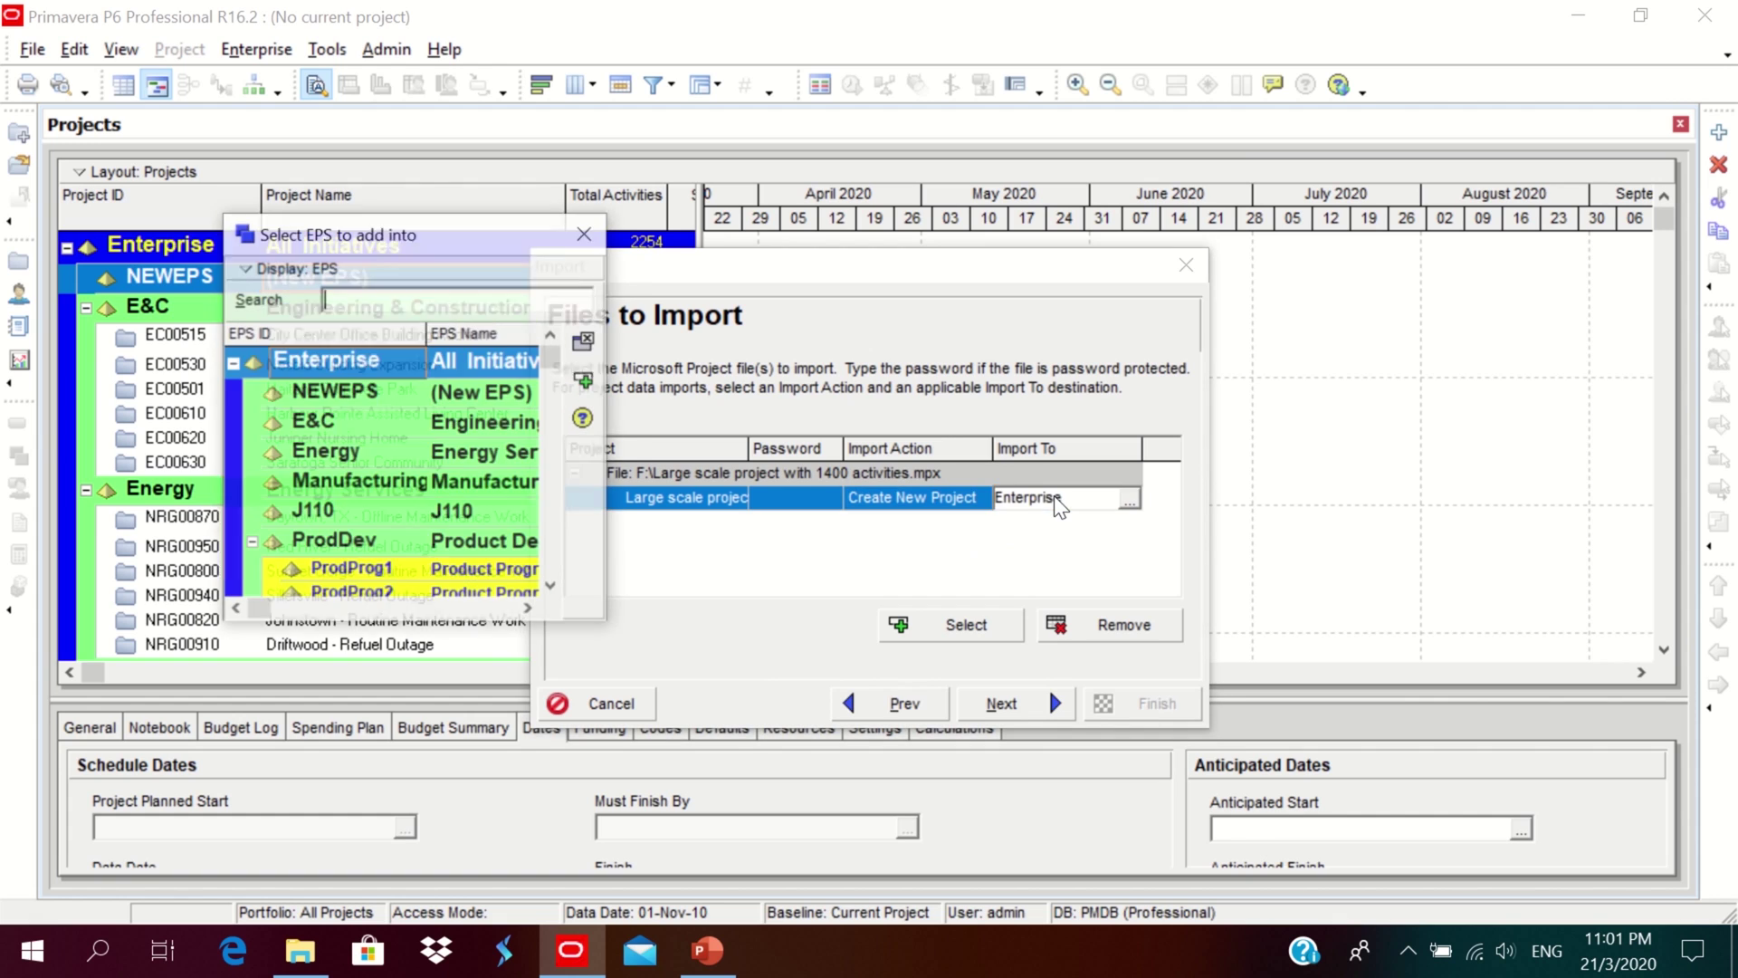
double_click(464, 397)
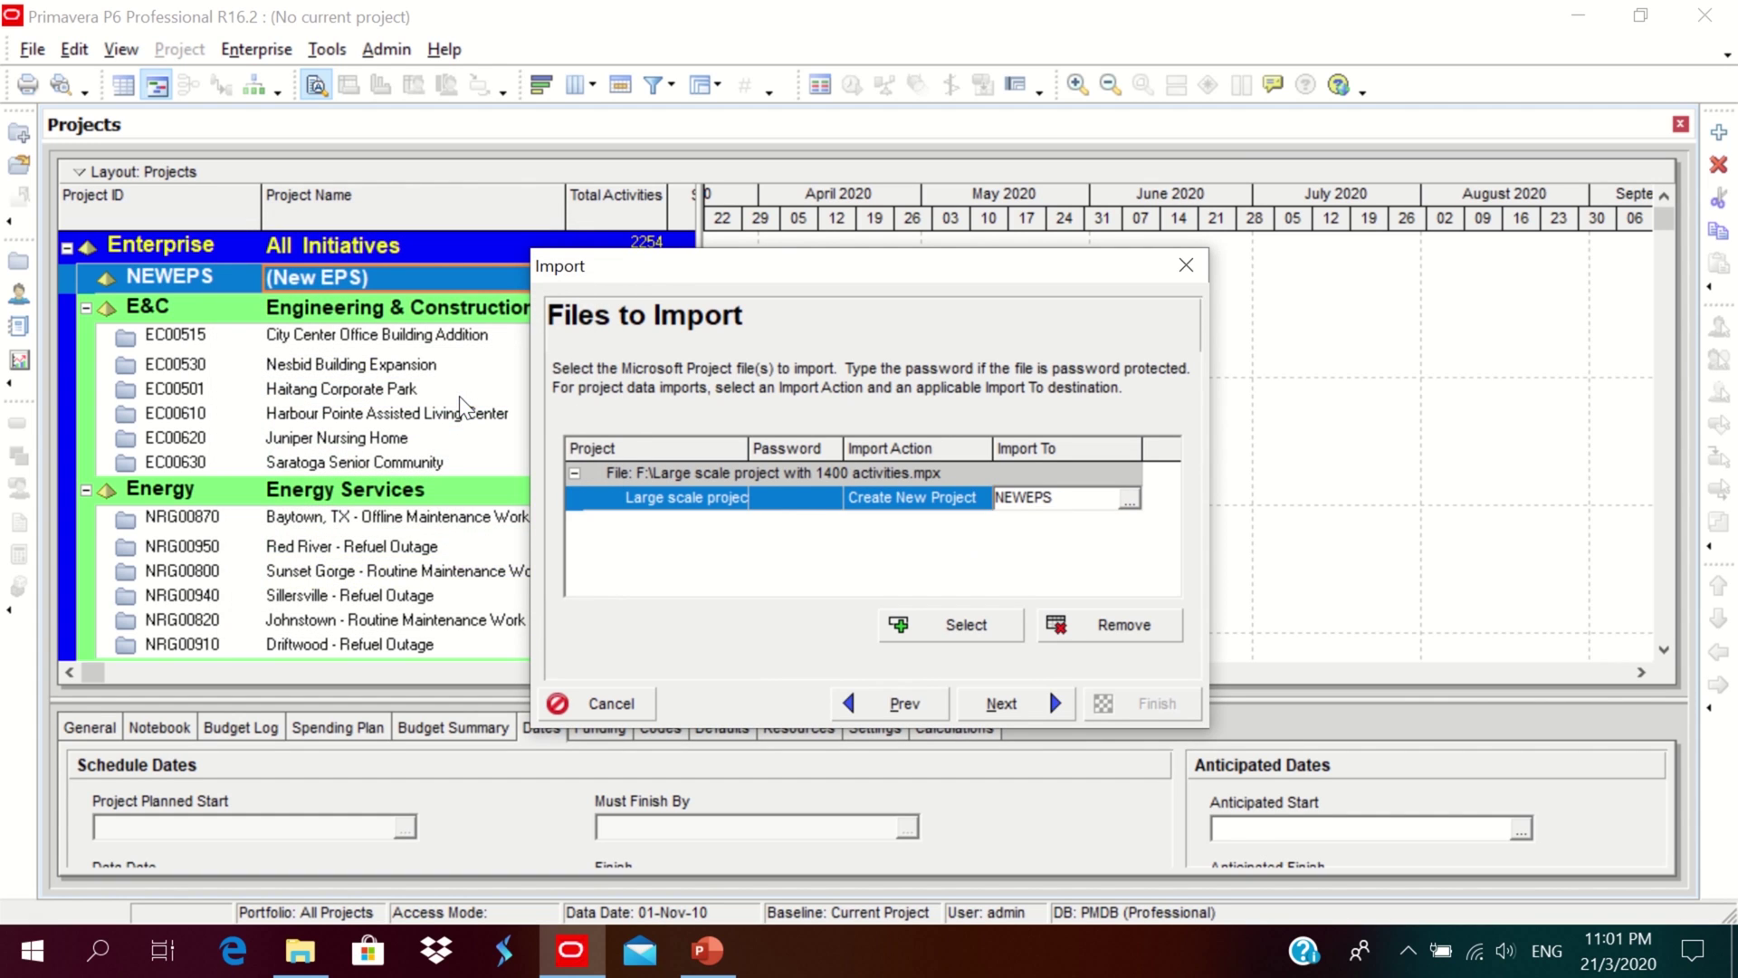
Finish the import wizard with the MSP Mapping template to bring the 1400-activity project into NEWEPS.
click(994, 706)
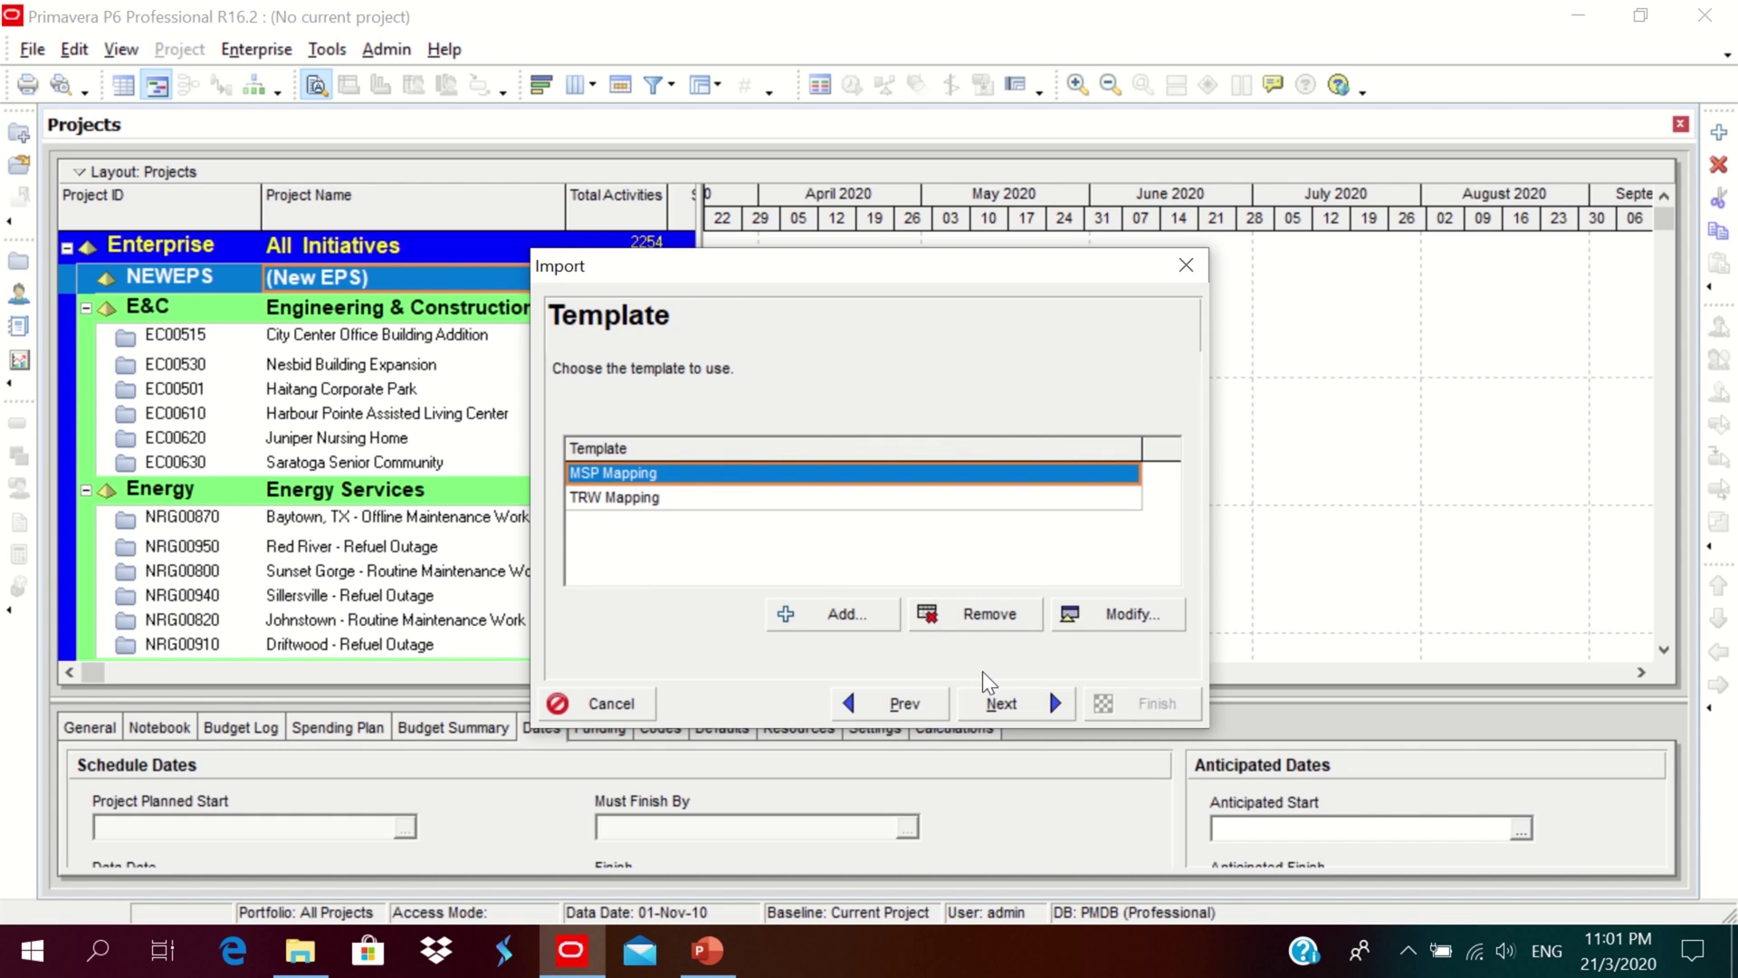
click(996, 703)
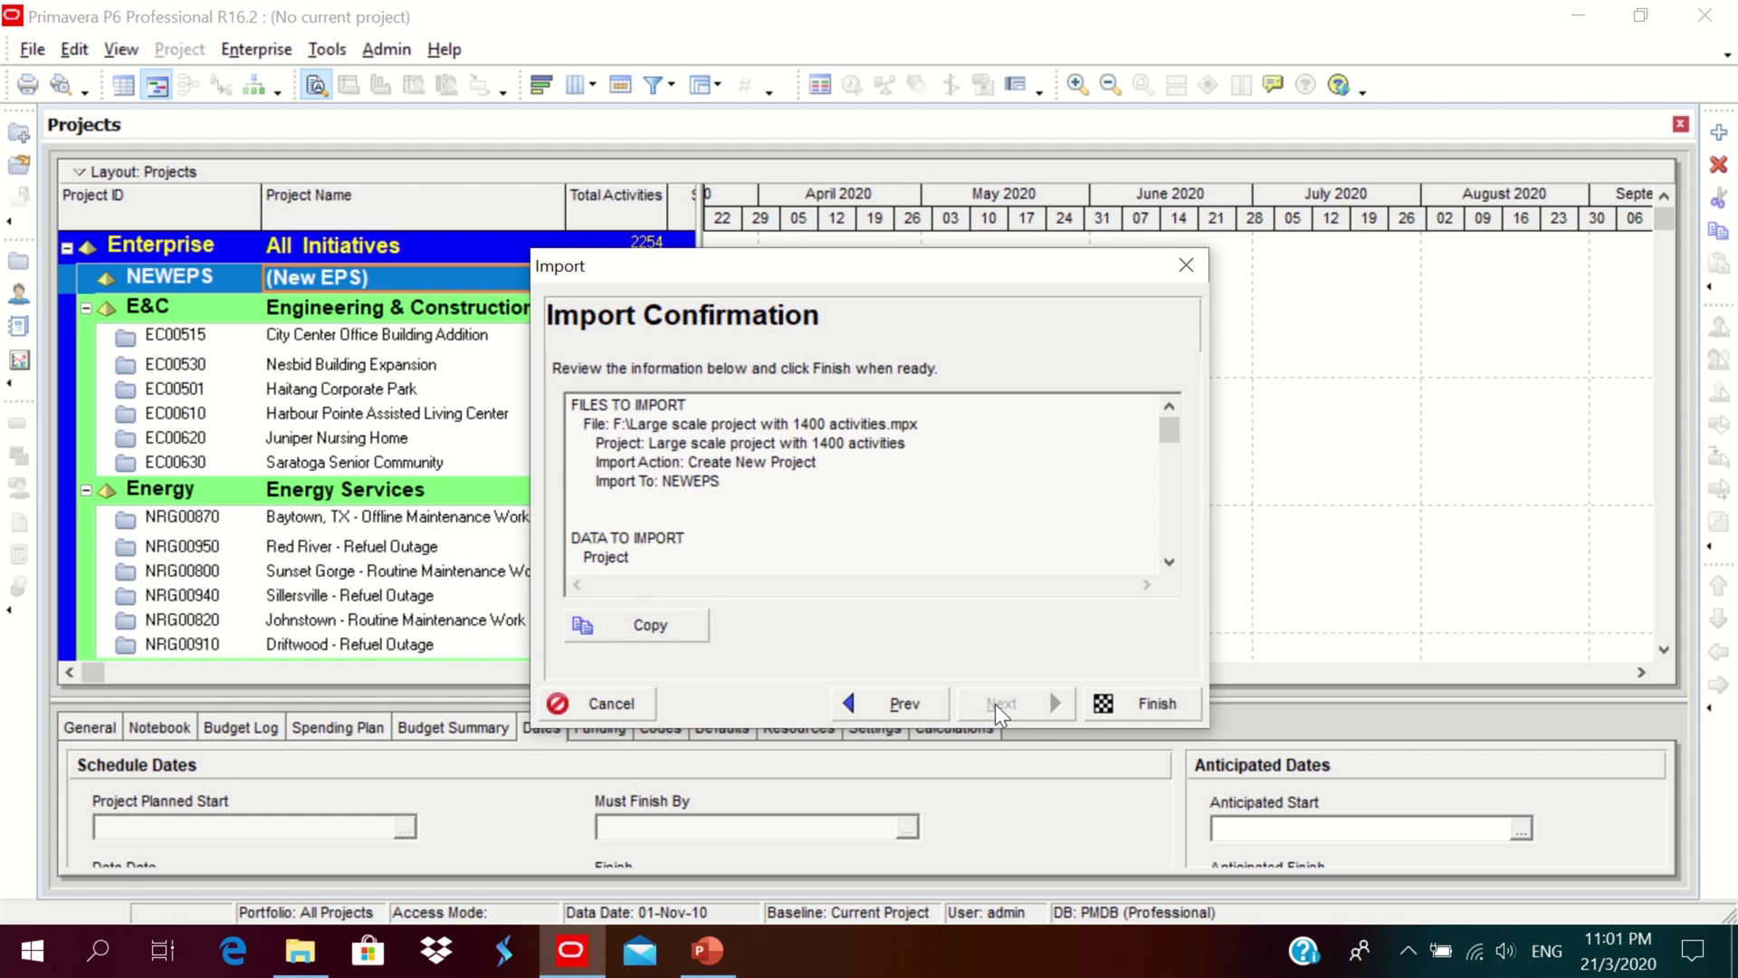
click(1122, 714)
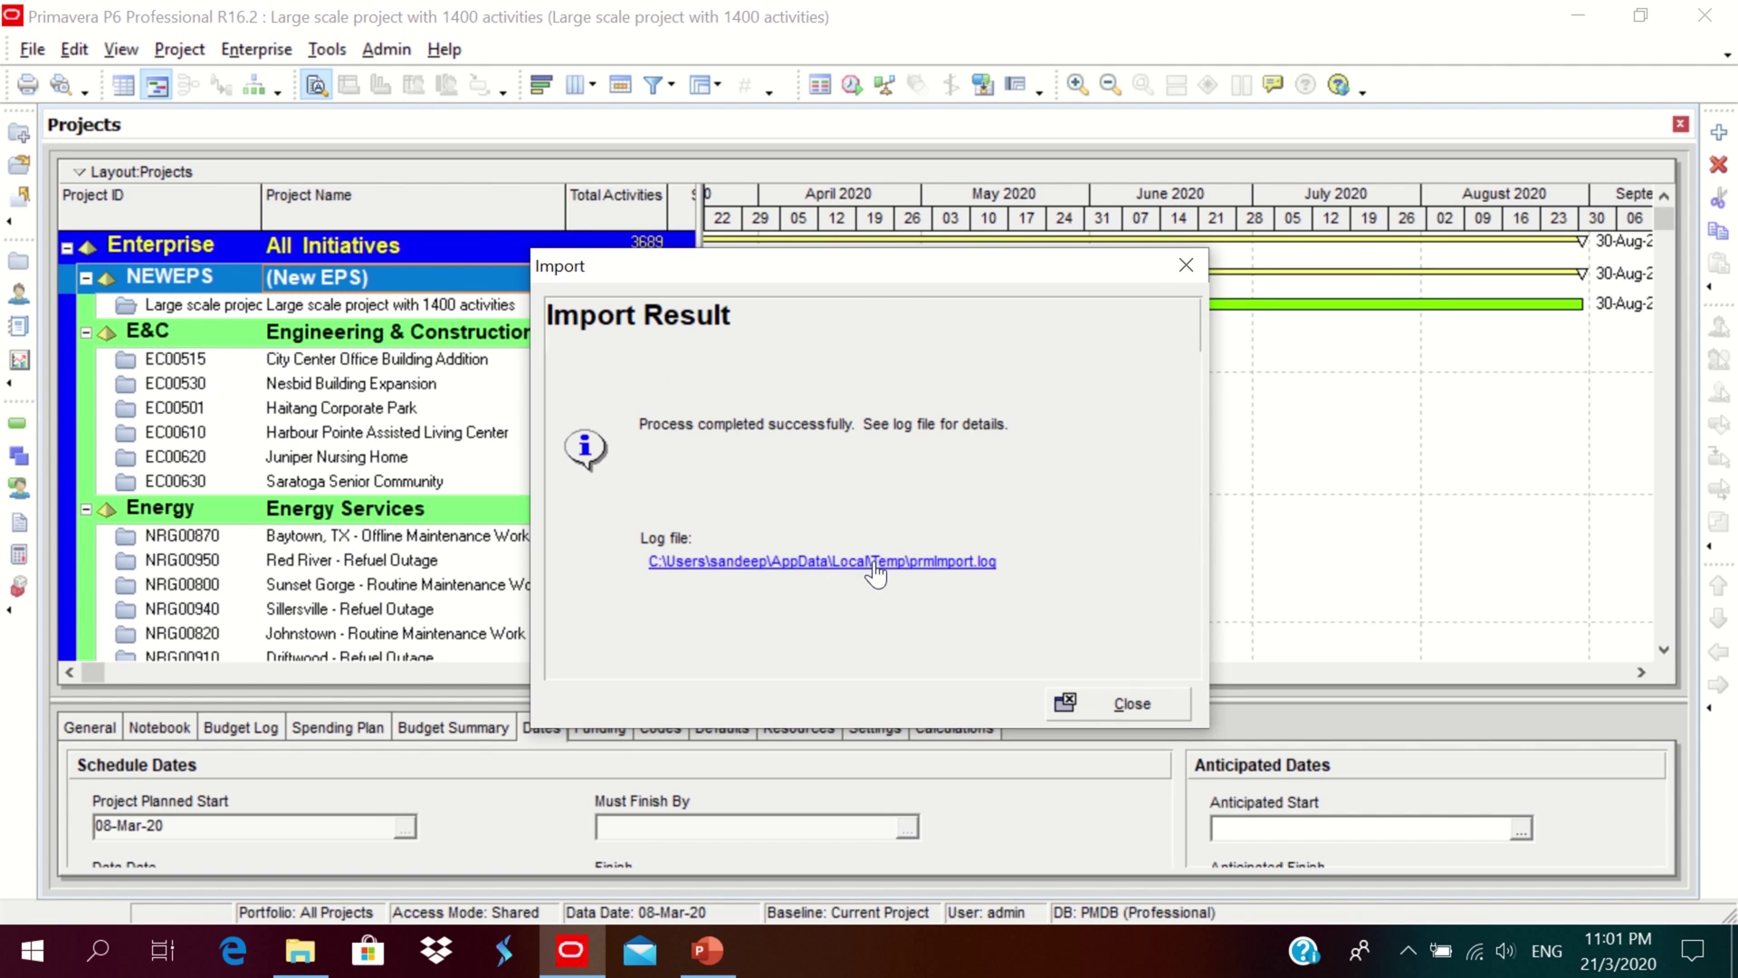
Open the newly imported project and check that its activity list runs through ID 1435.
click(1089, 699)
click(390, 304)
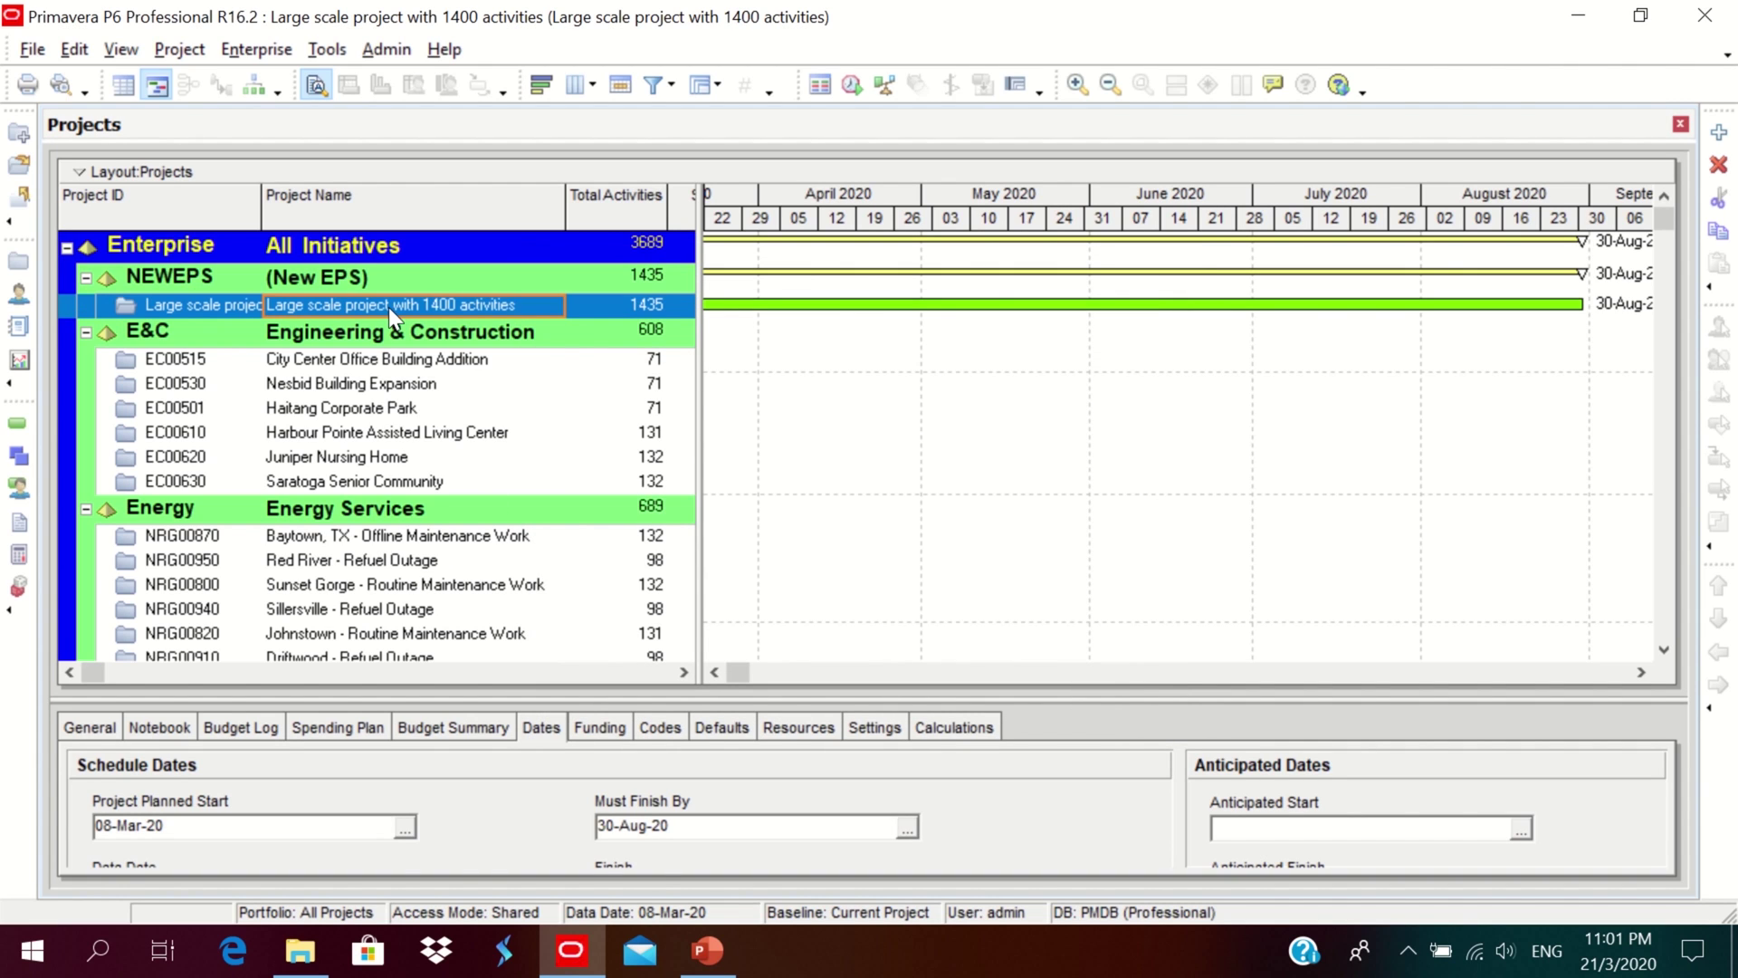
right_click(389, 307)
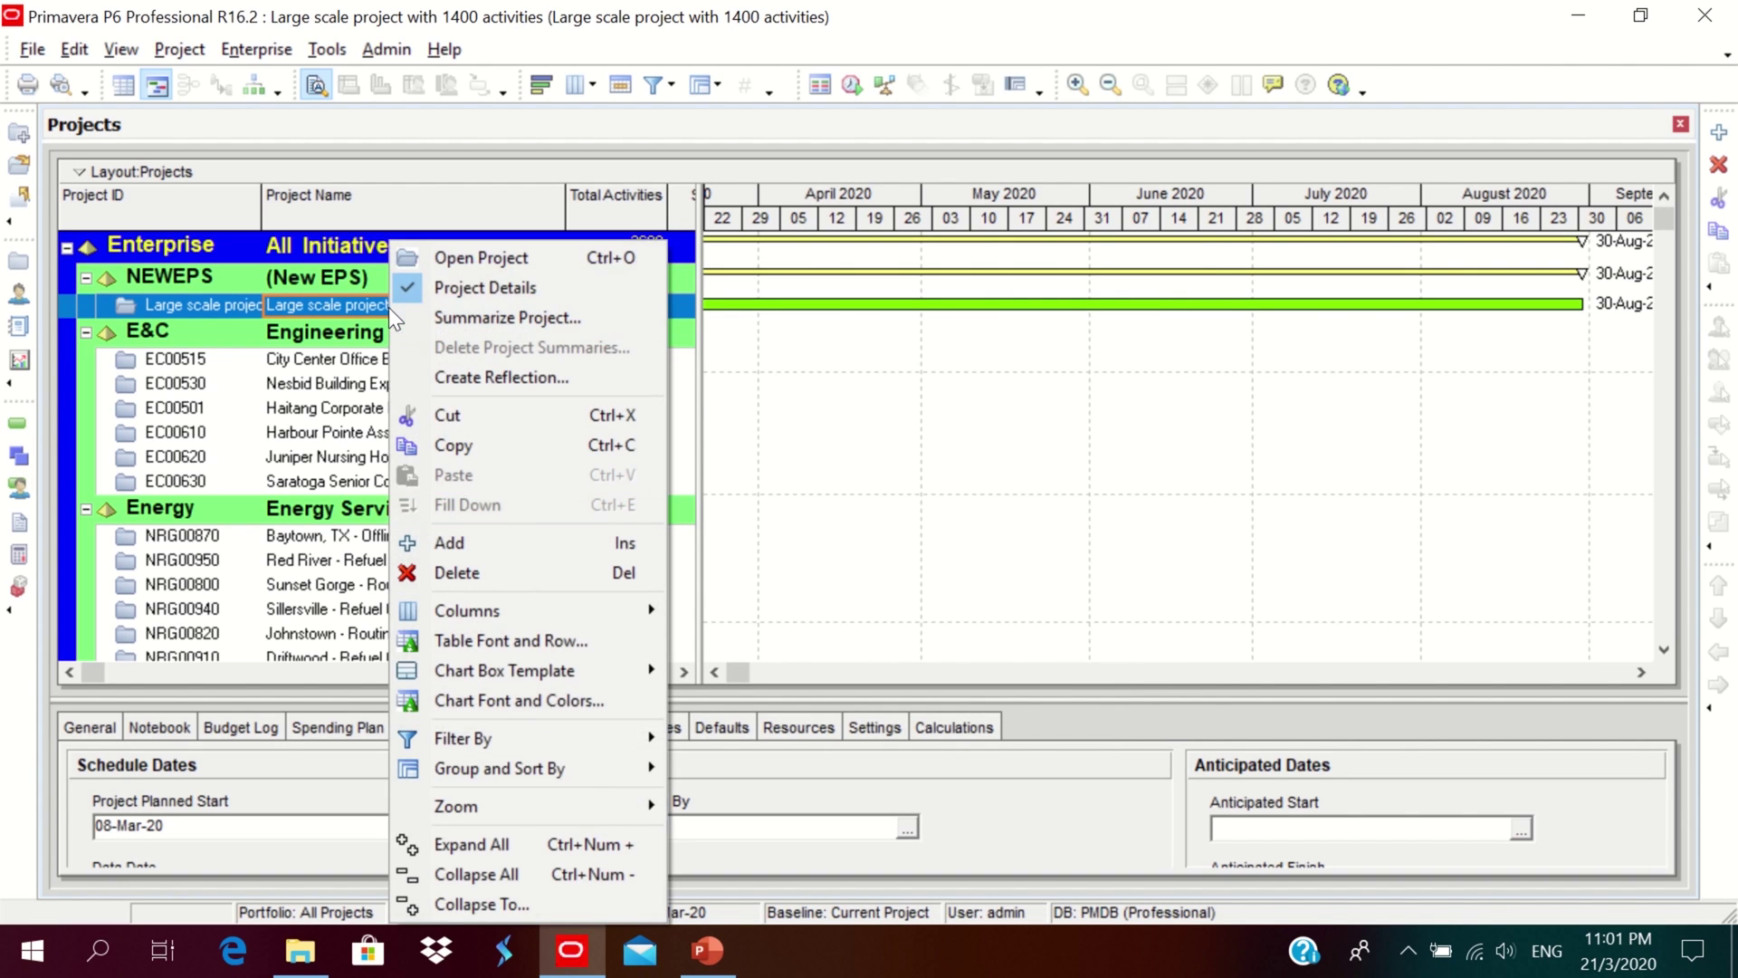
click(420, 261)
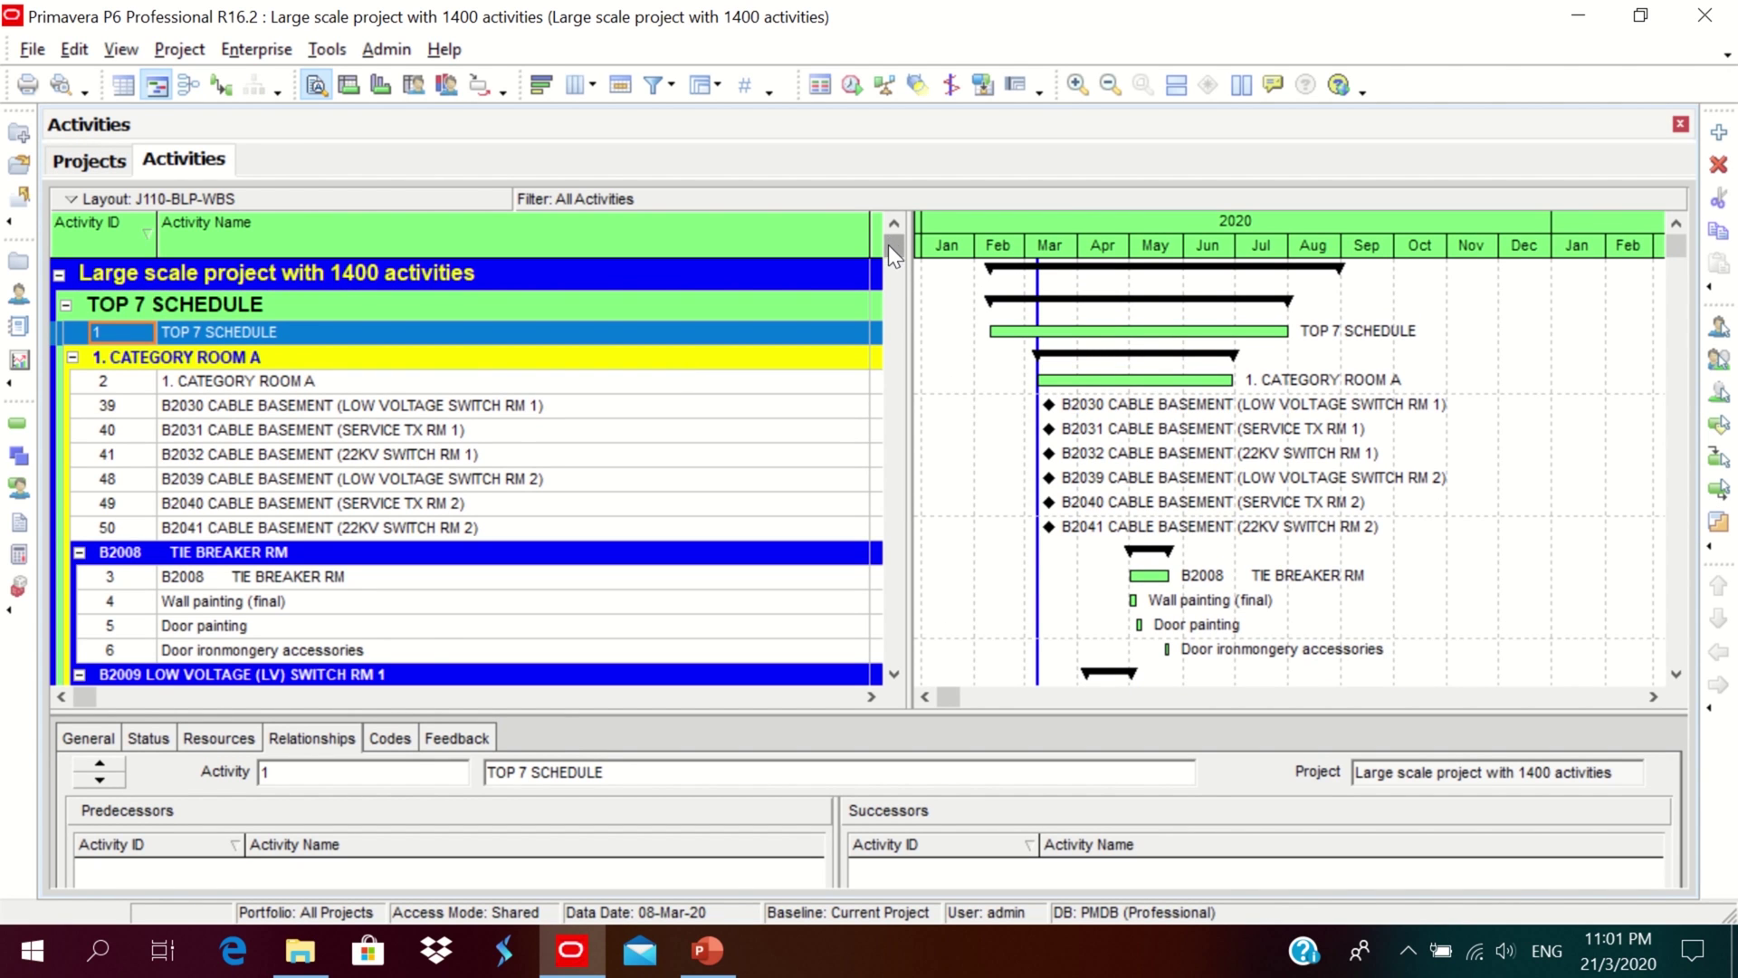
drag(888, 245, 894, 688)
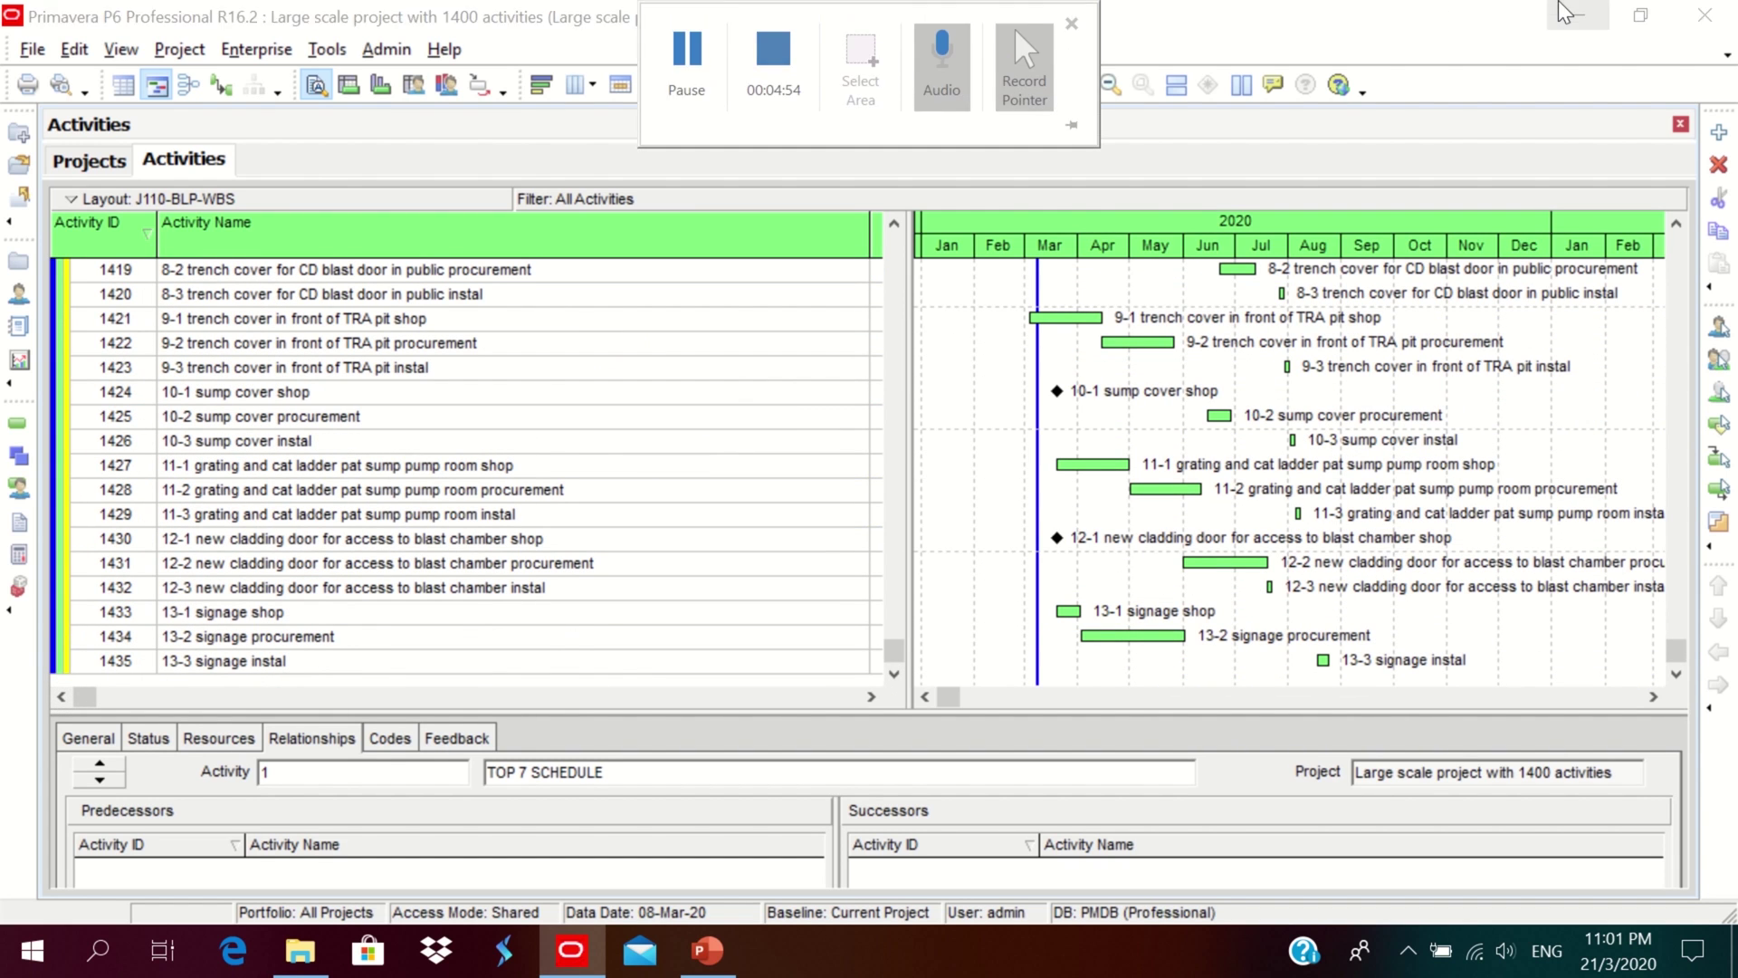
click(1579, 15)
Open the large-scale project MPP in Microsoft Project and select its last task, 1435.
click(636, 234)
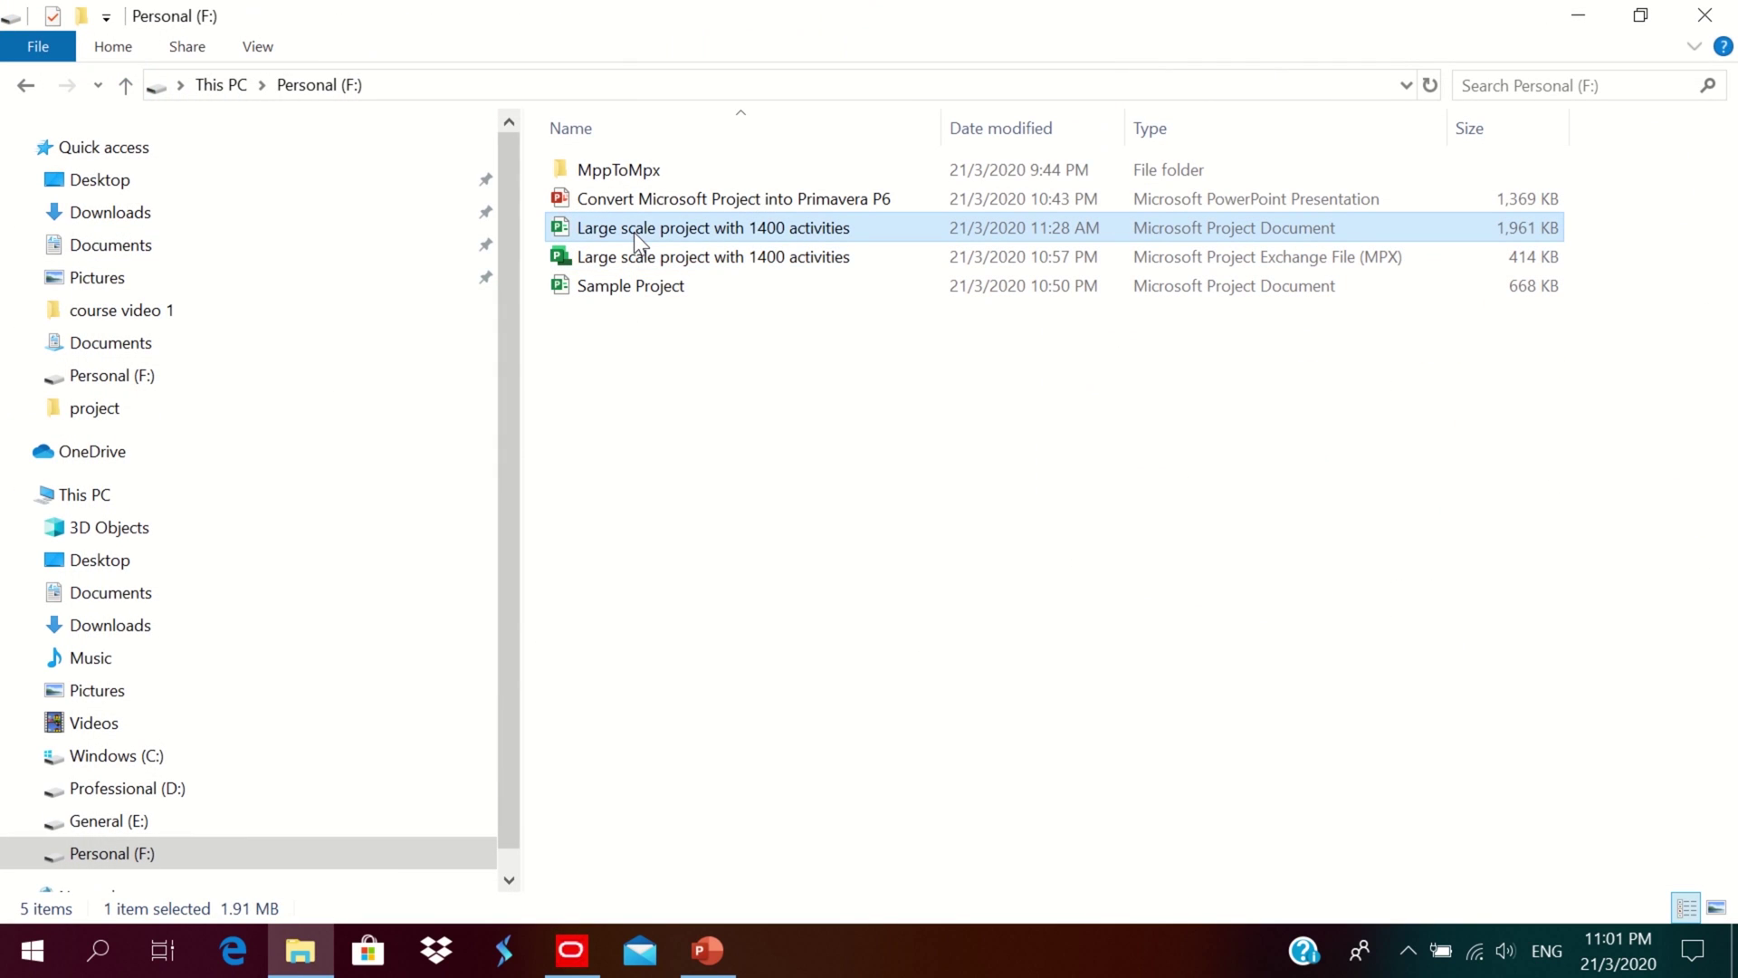
right_click(634, 232)
click(672, 252)
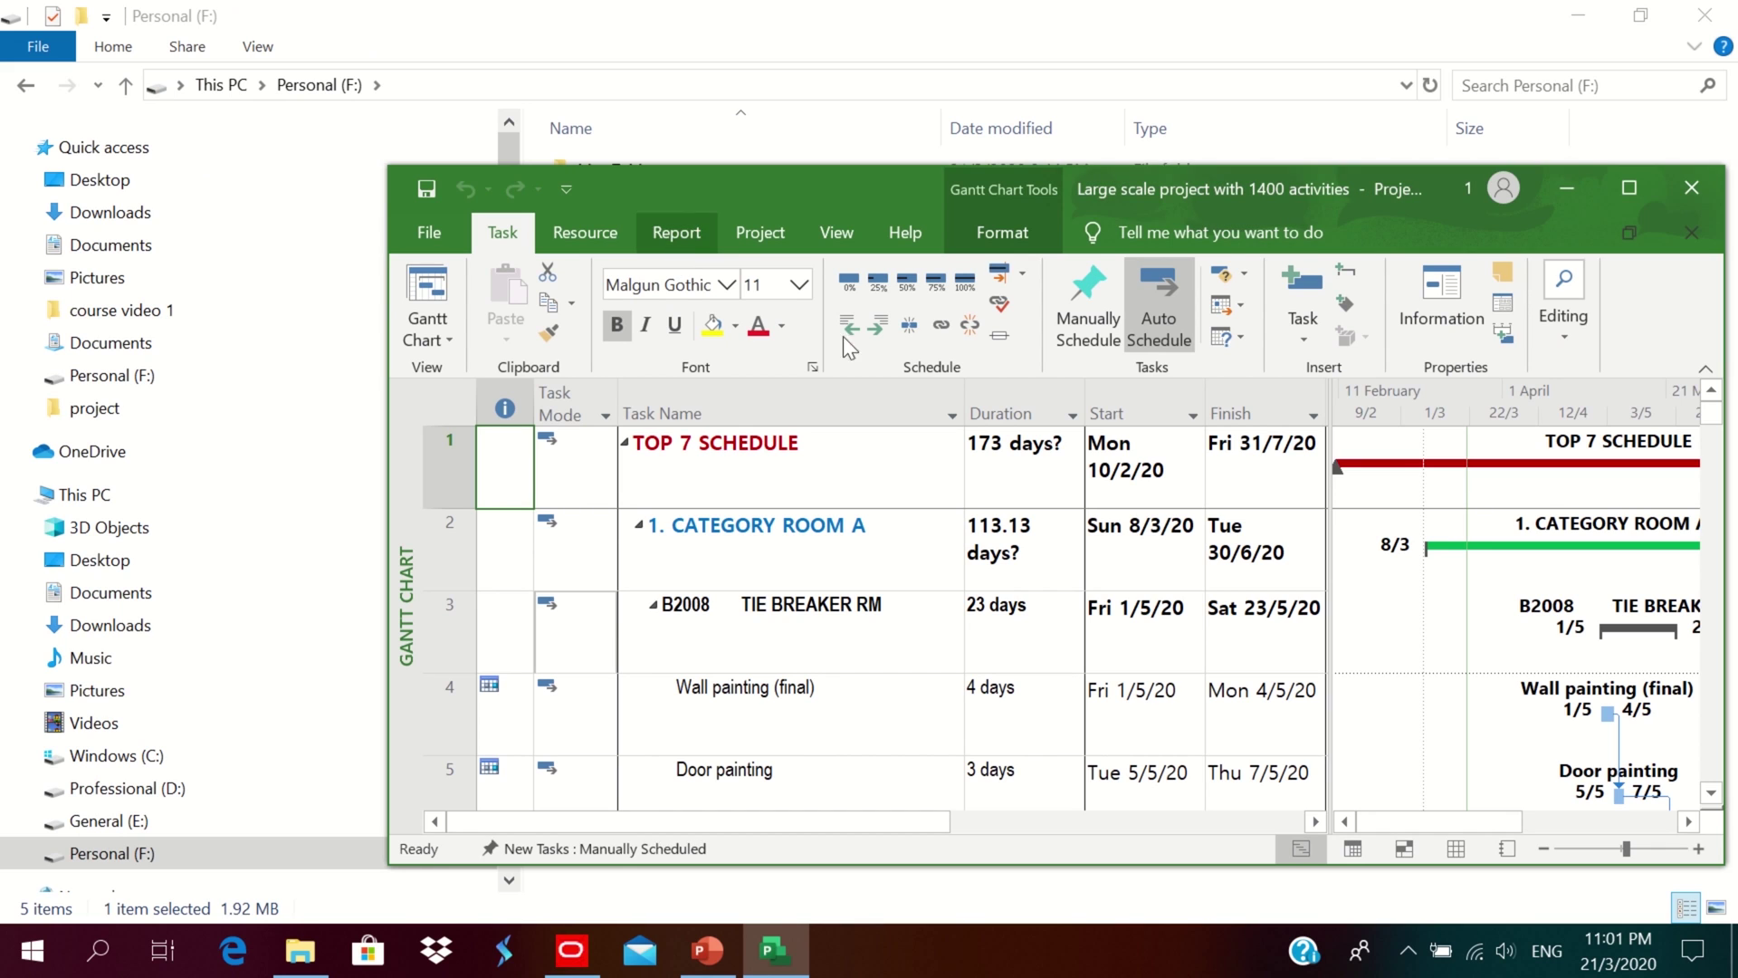
click(1629, 188)
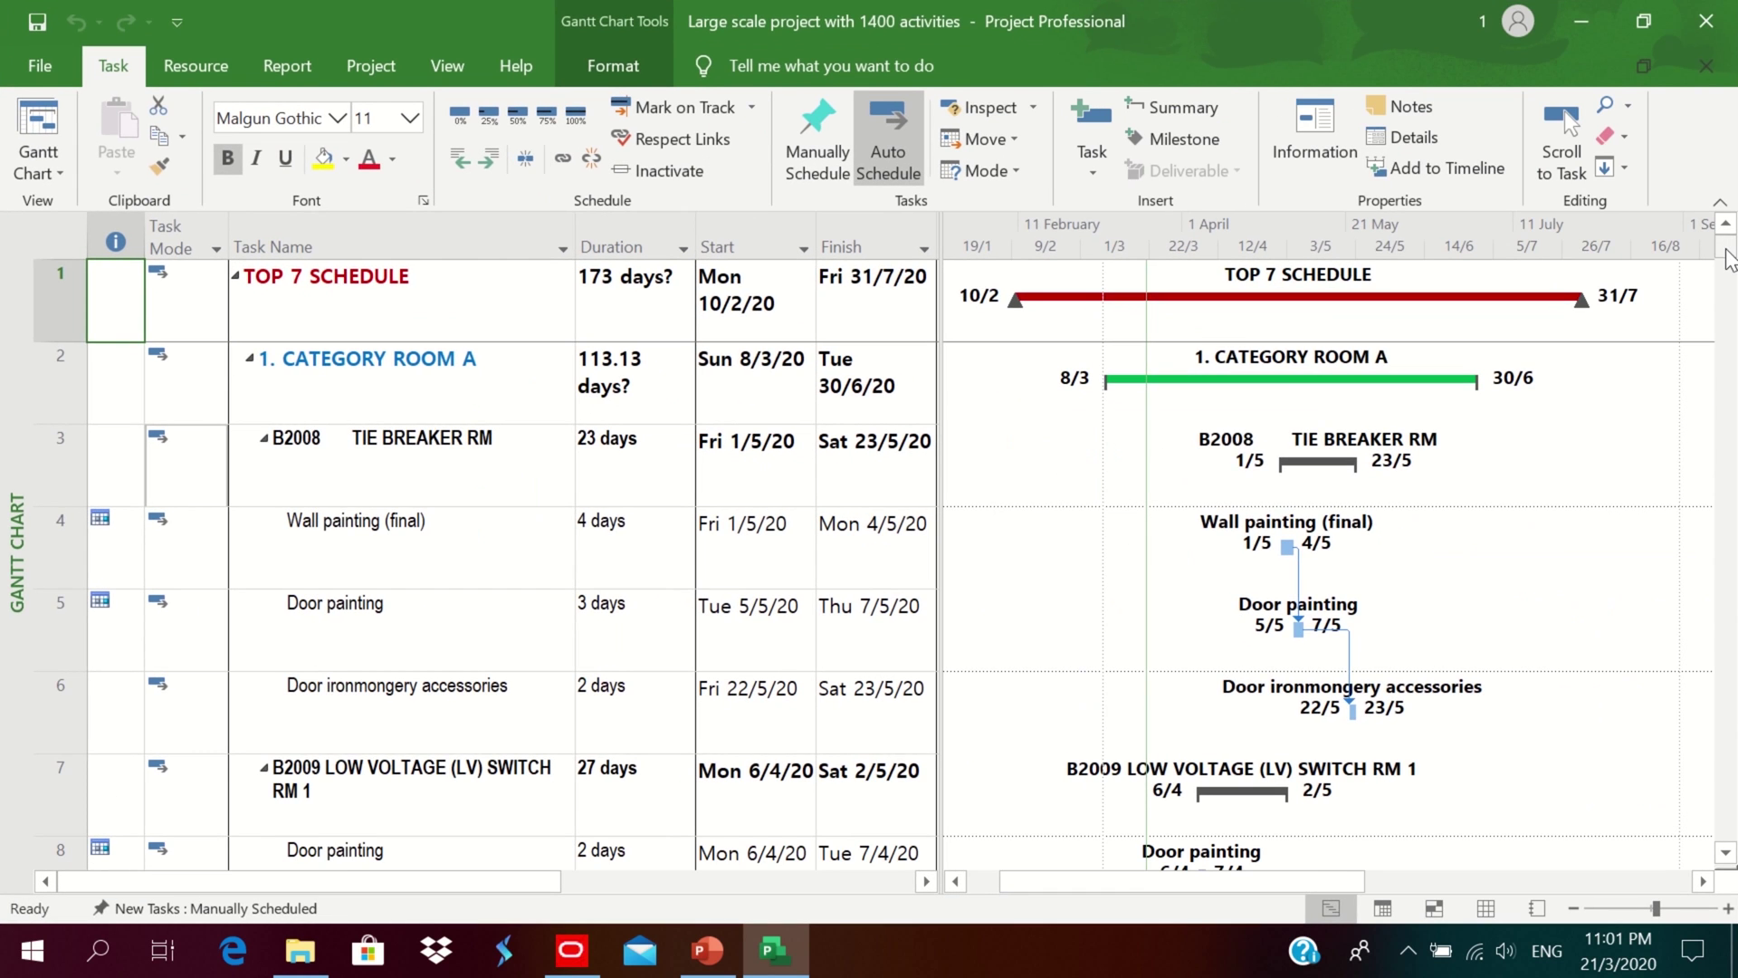
drag(1726, 252, 1735, 886)
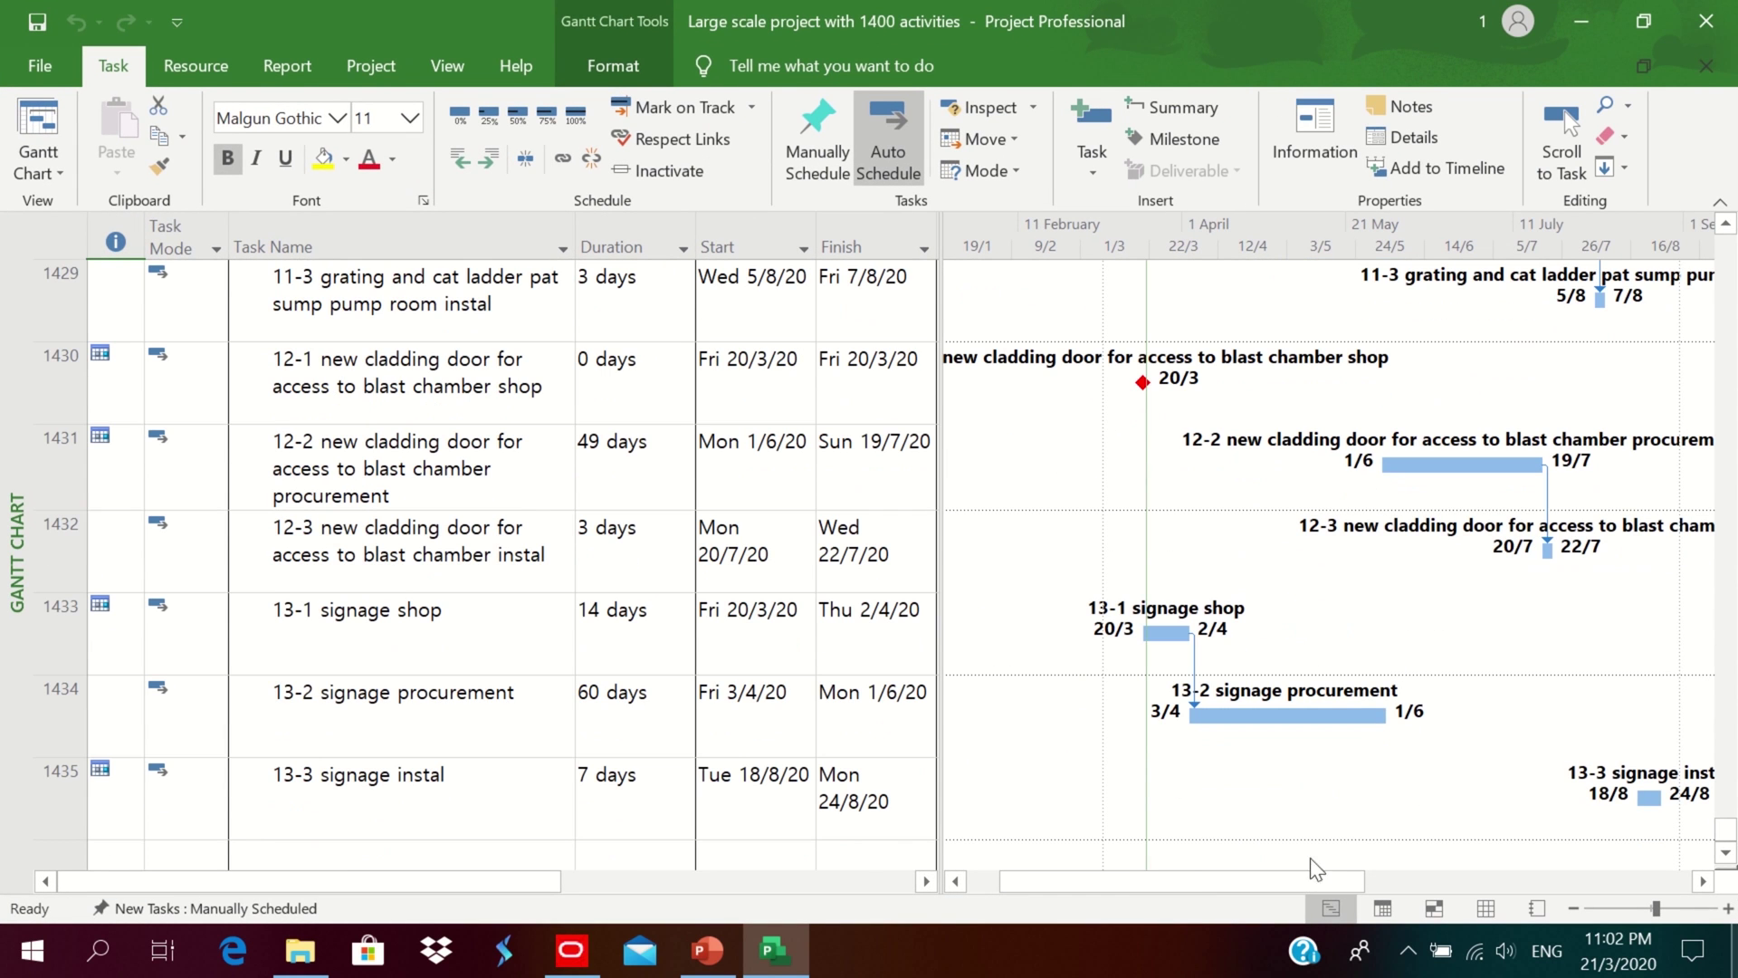
click(42, 807)
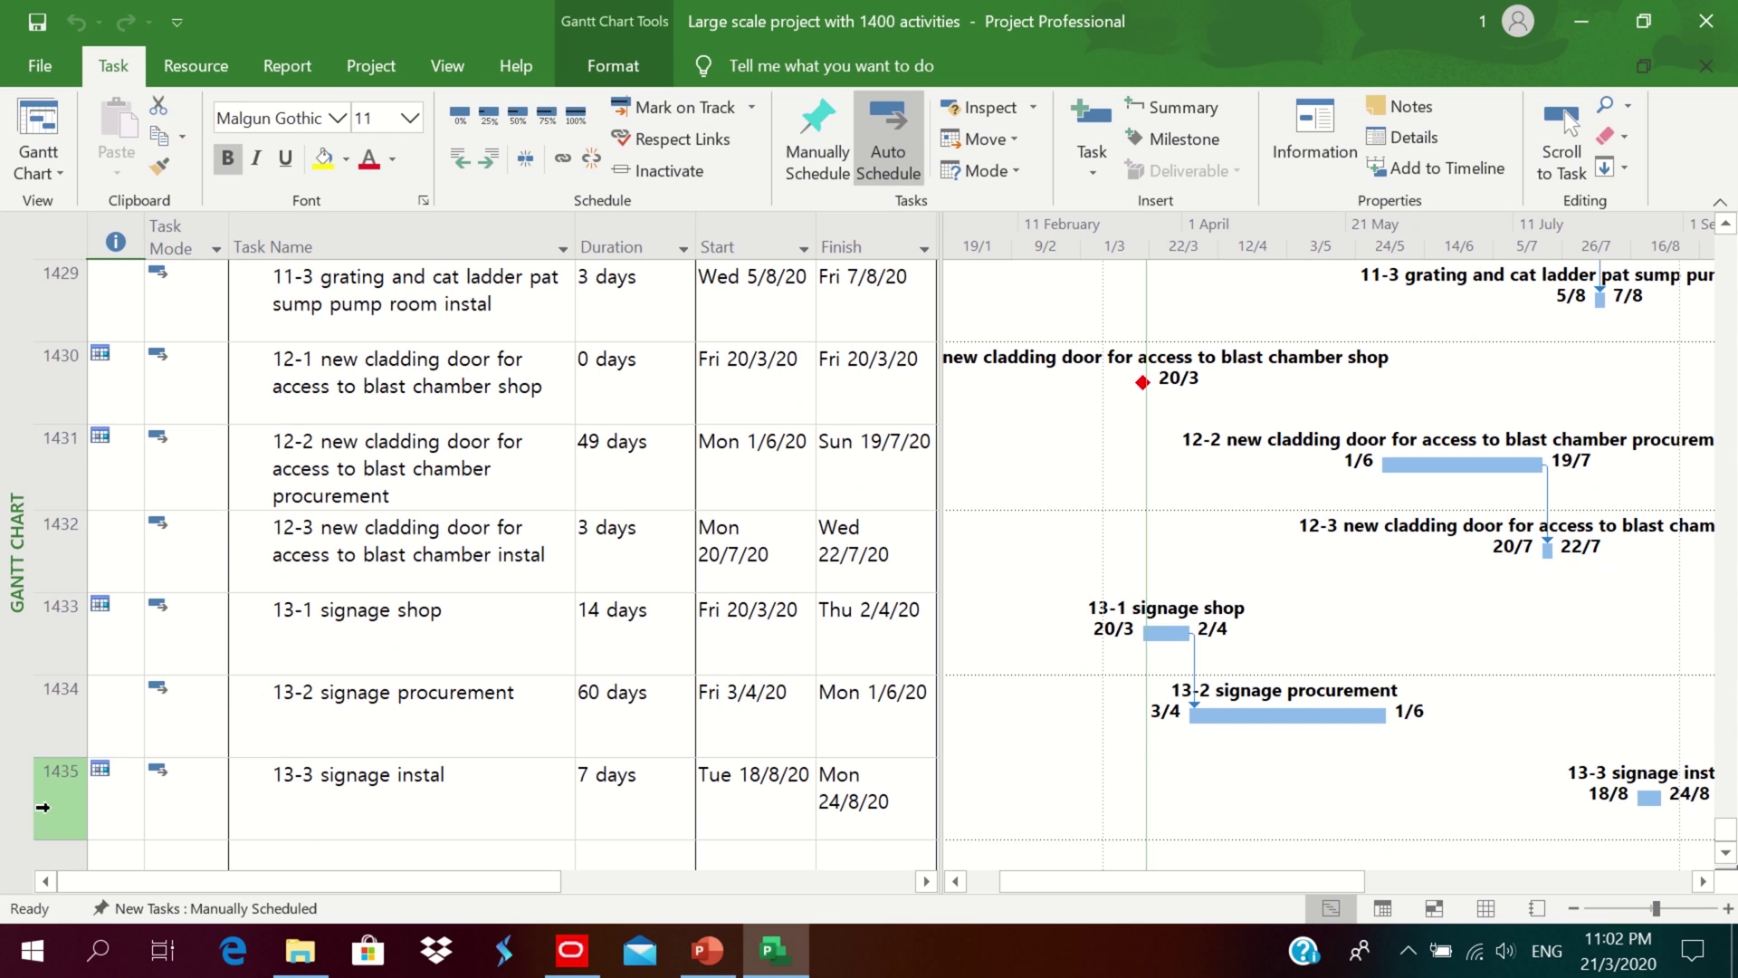
Minimize Microsoft Project and clear the file selection in Personal (F:).
click(1580, 23)
mouse_move(828, 9)
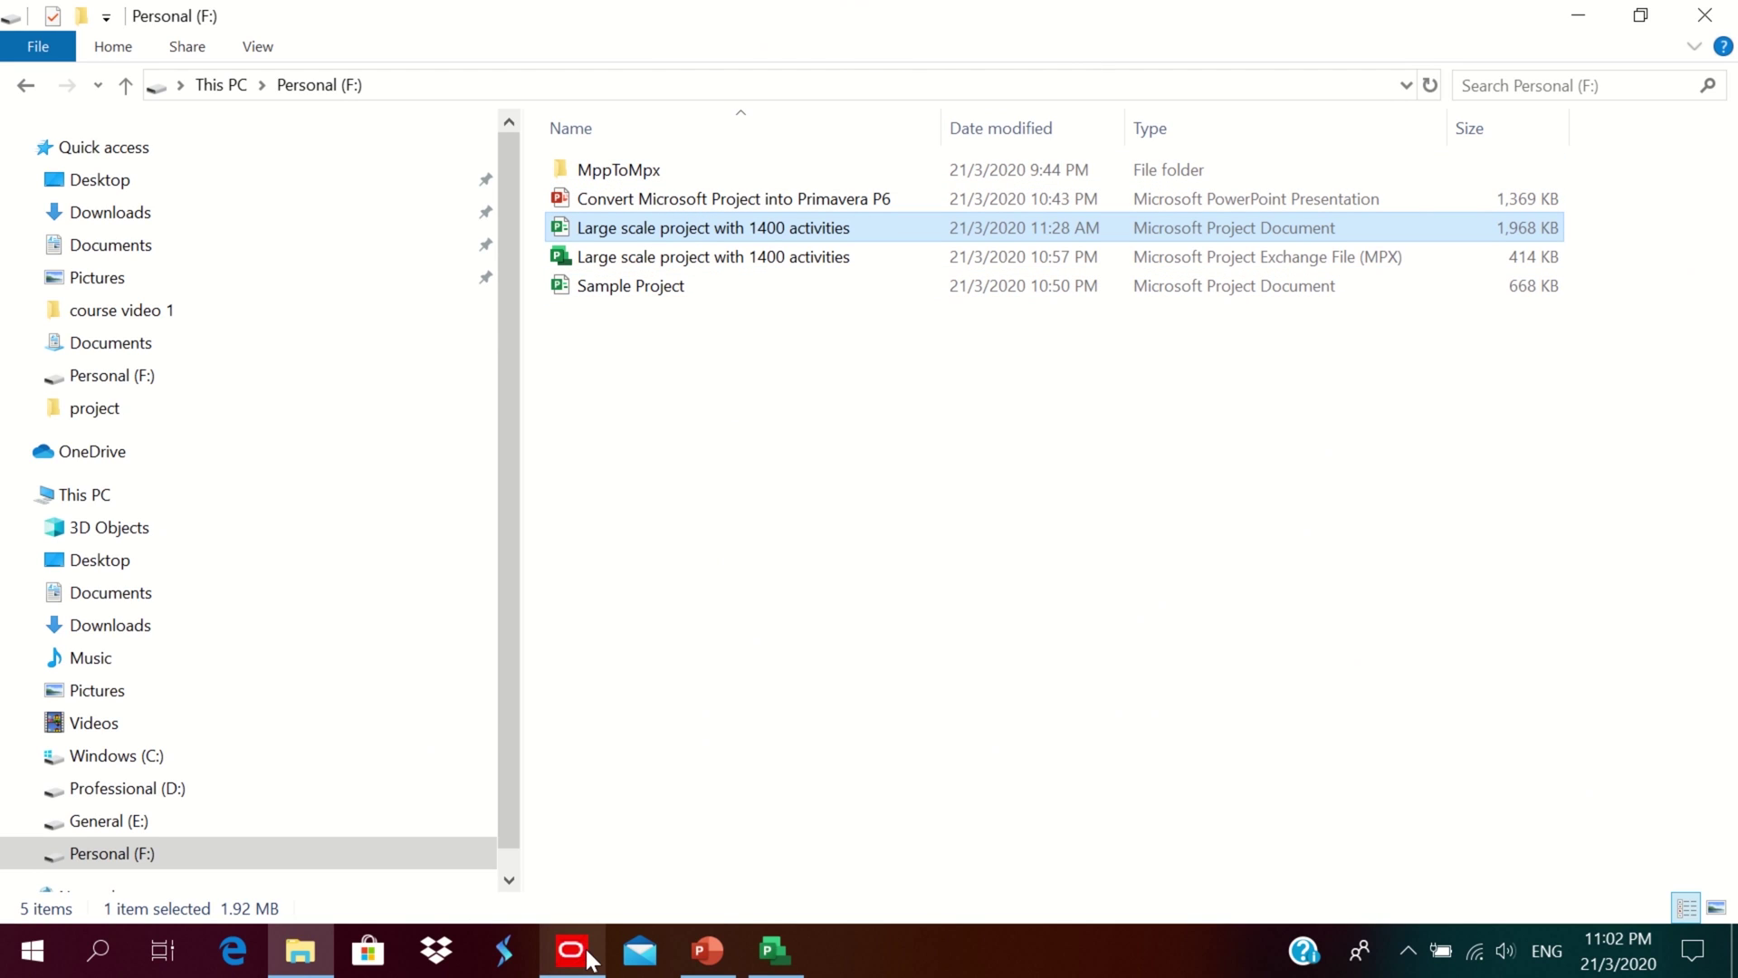
mouse_move(572, 950)
click(797, 525)
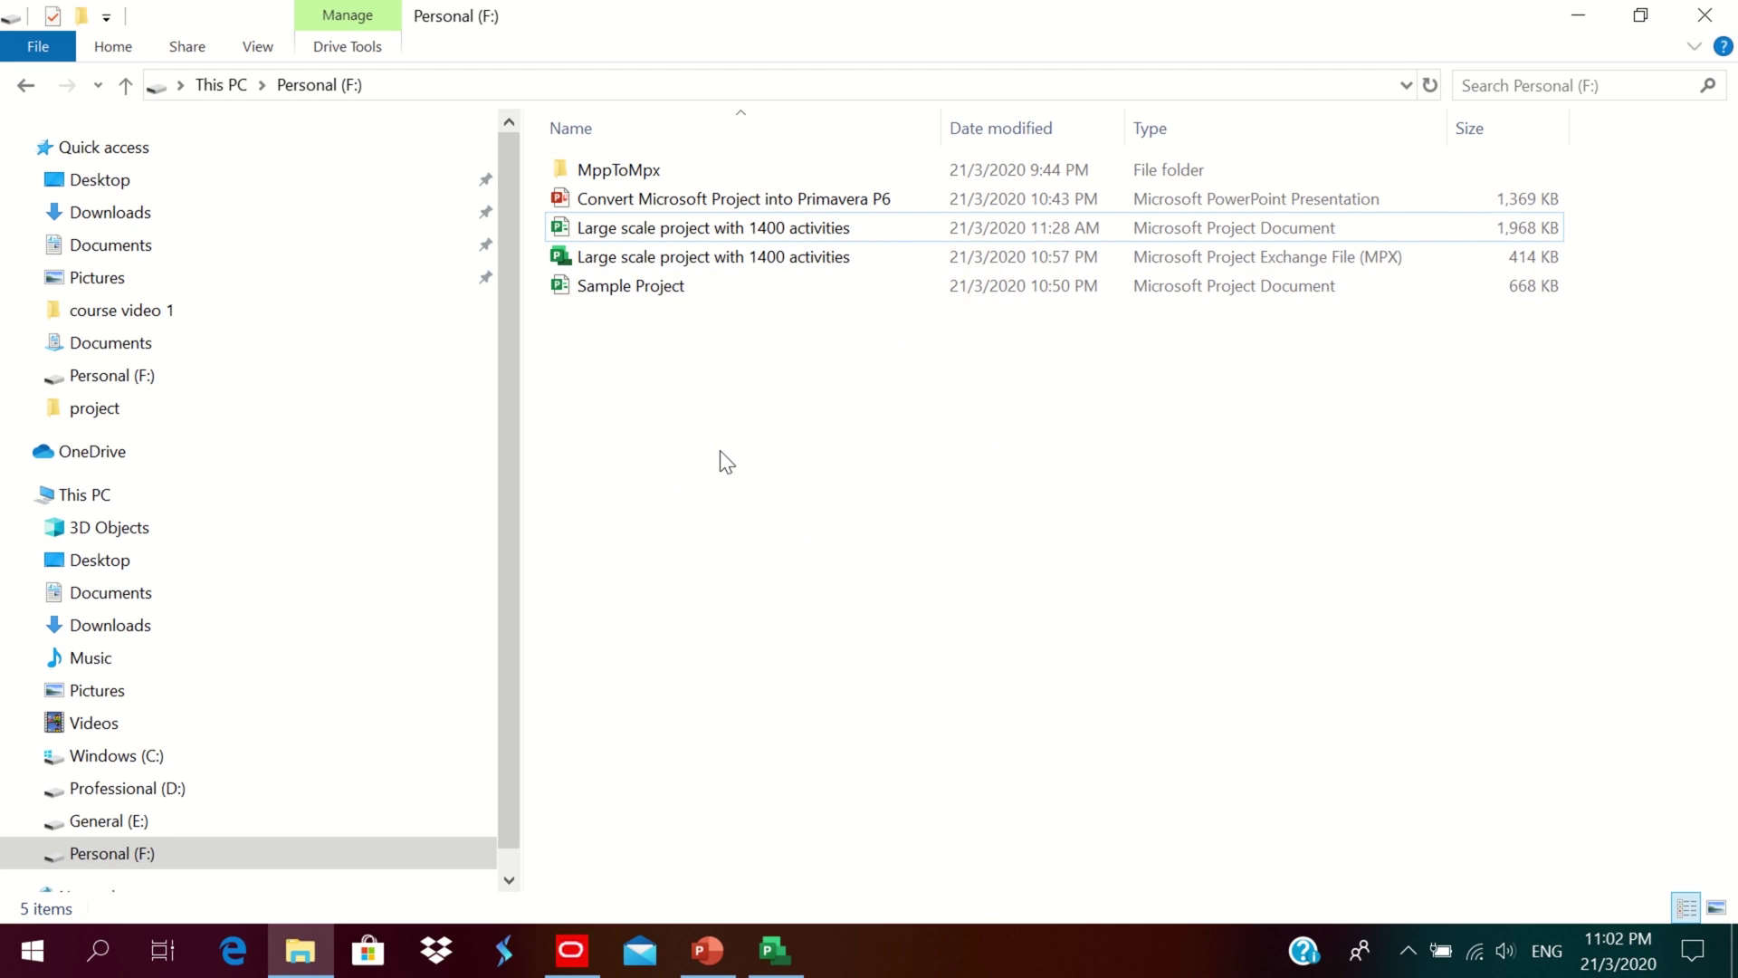
mouse_move(688, 9)
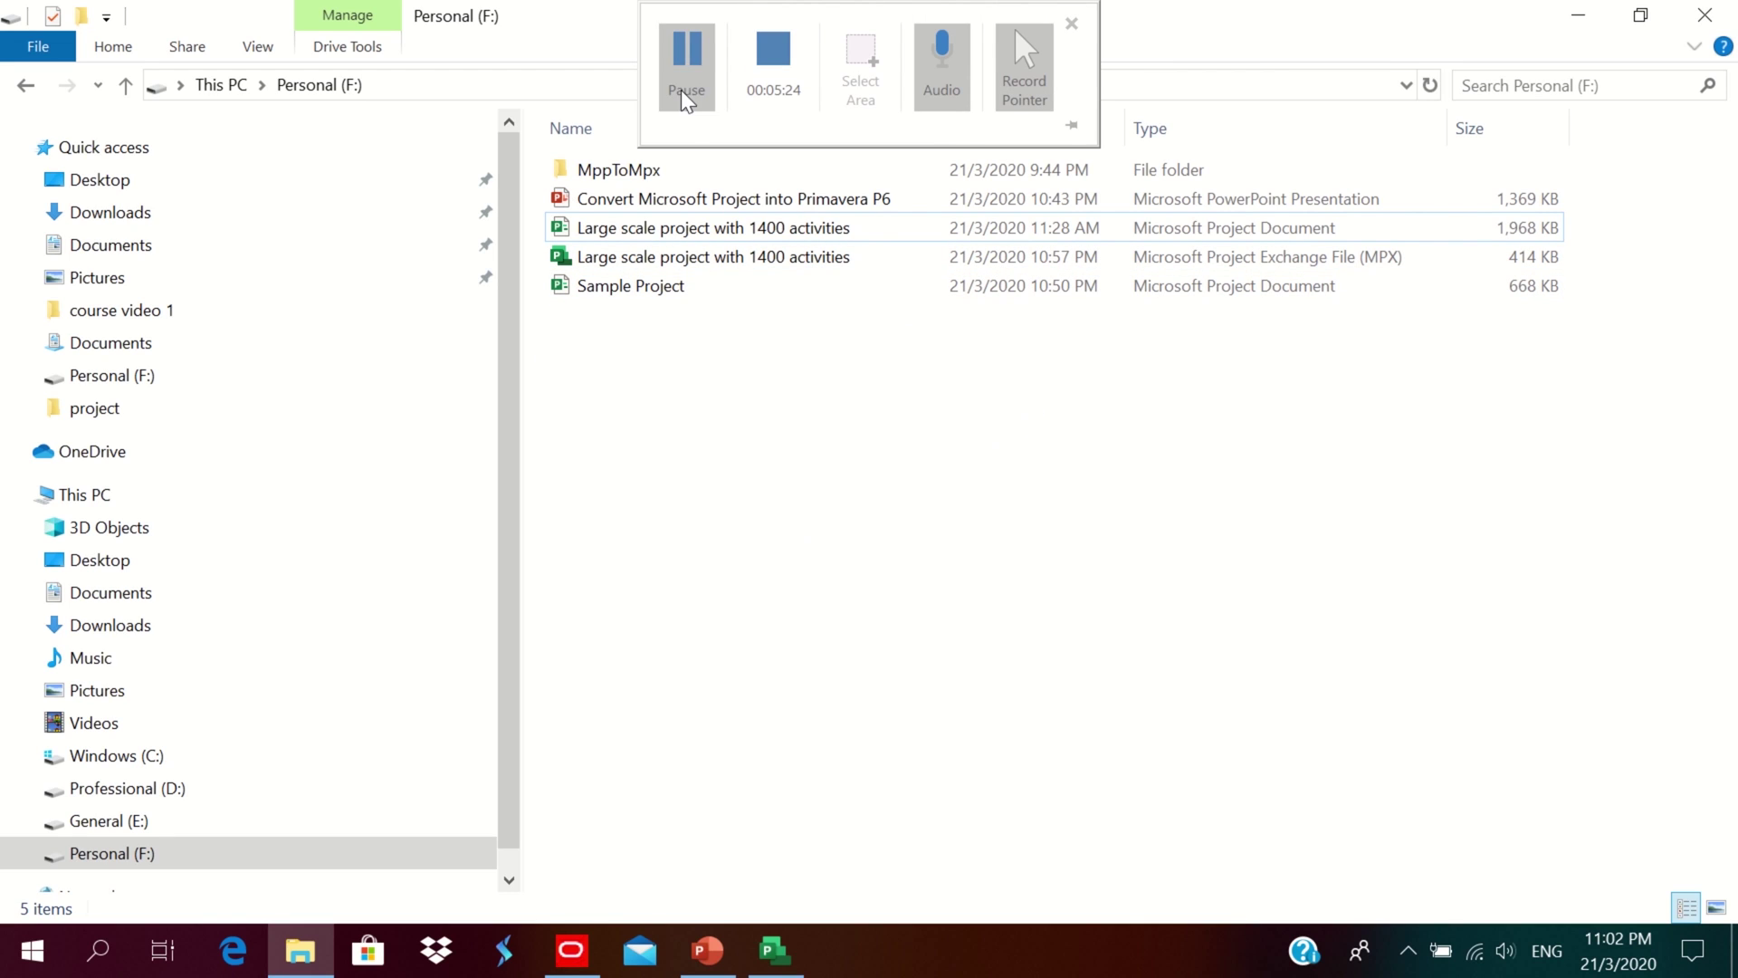